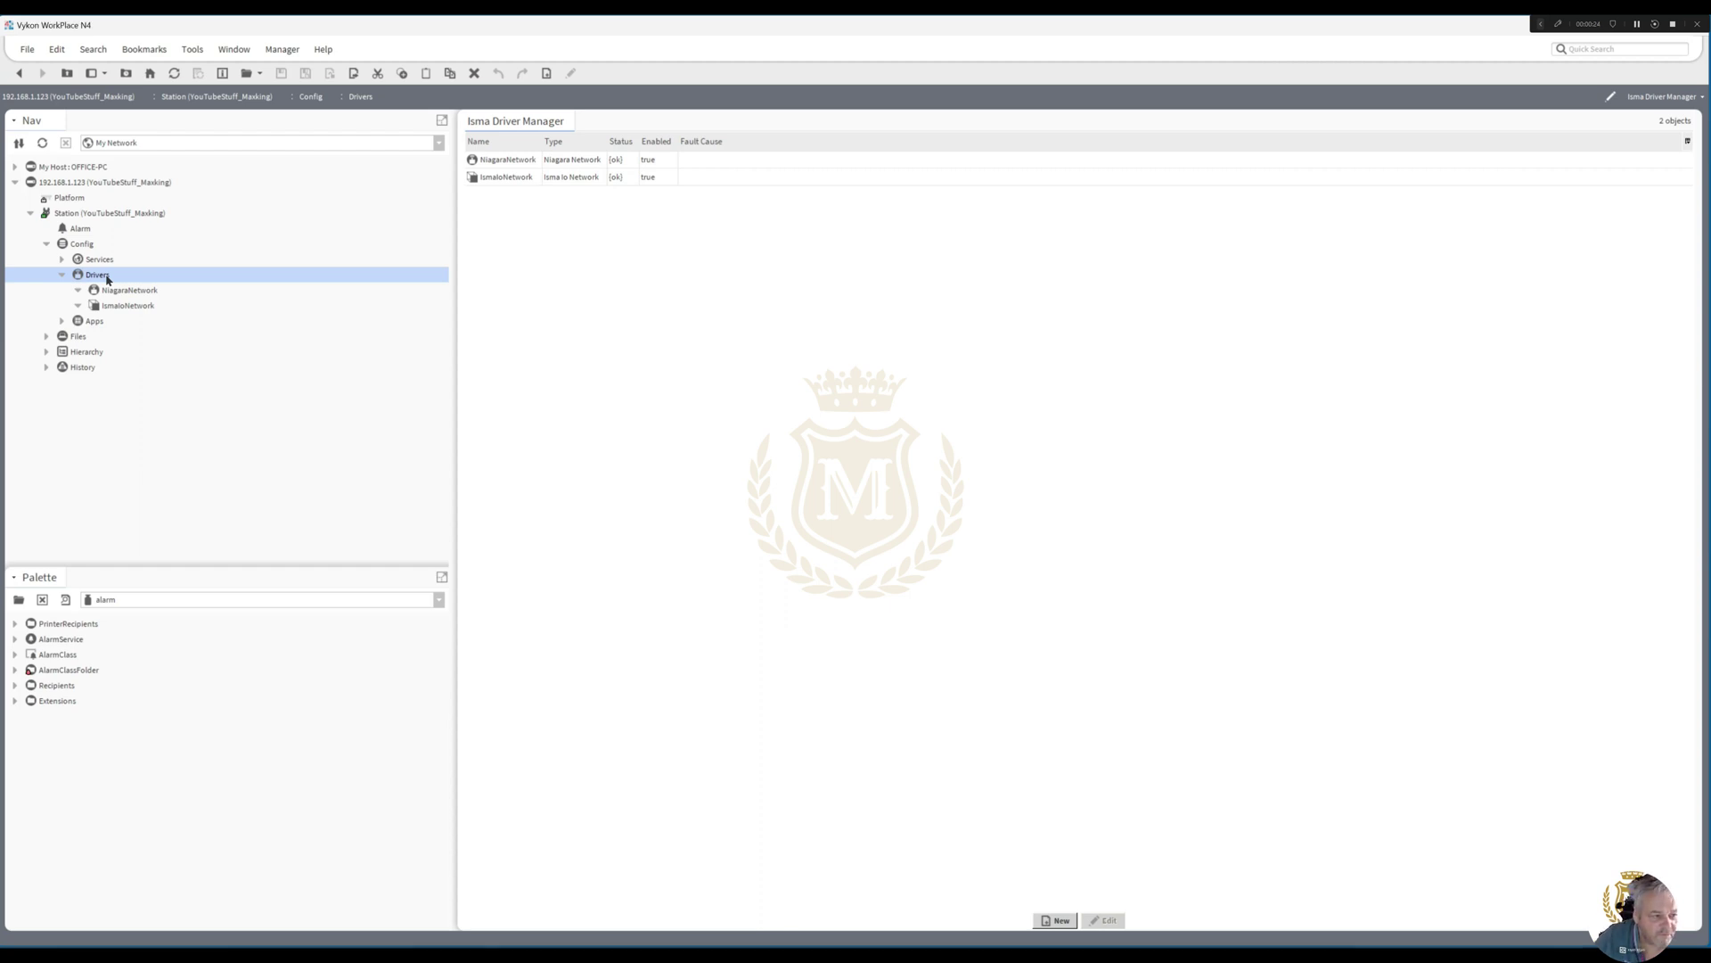
Step: Add one Modbus Async Network to the station's drivers, keeping the default name ModbusAsyncNetwork
click(1058, 919)
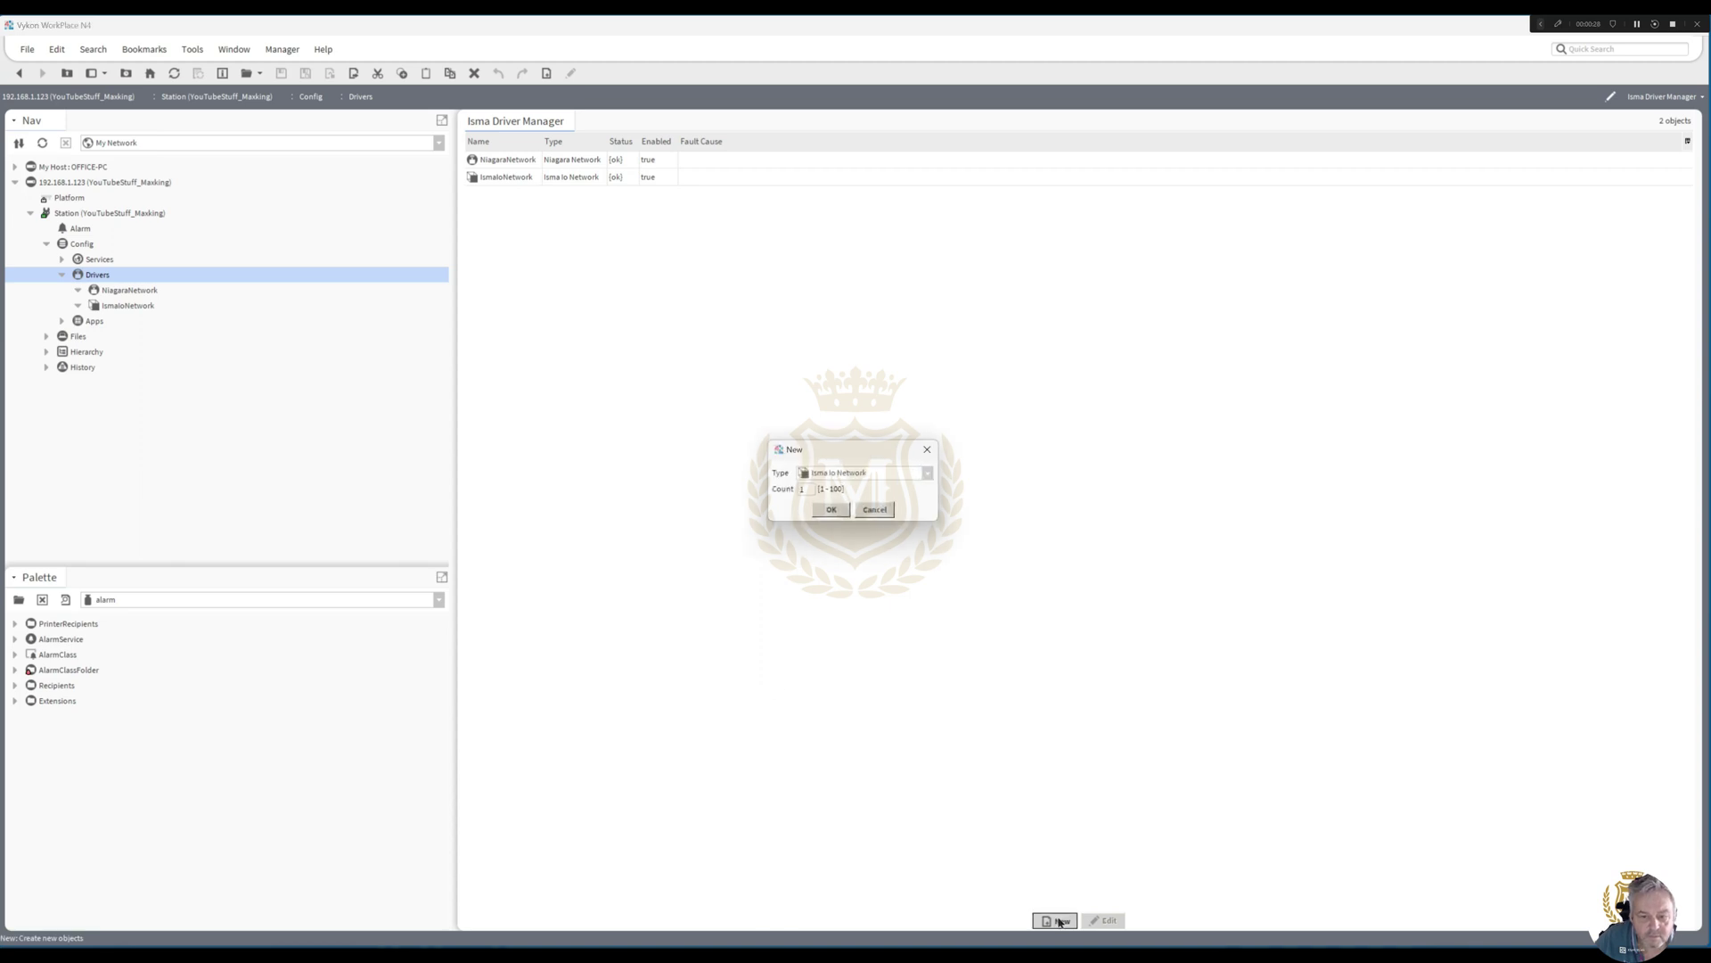
click(928, 474)
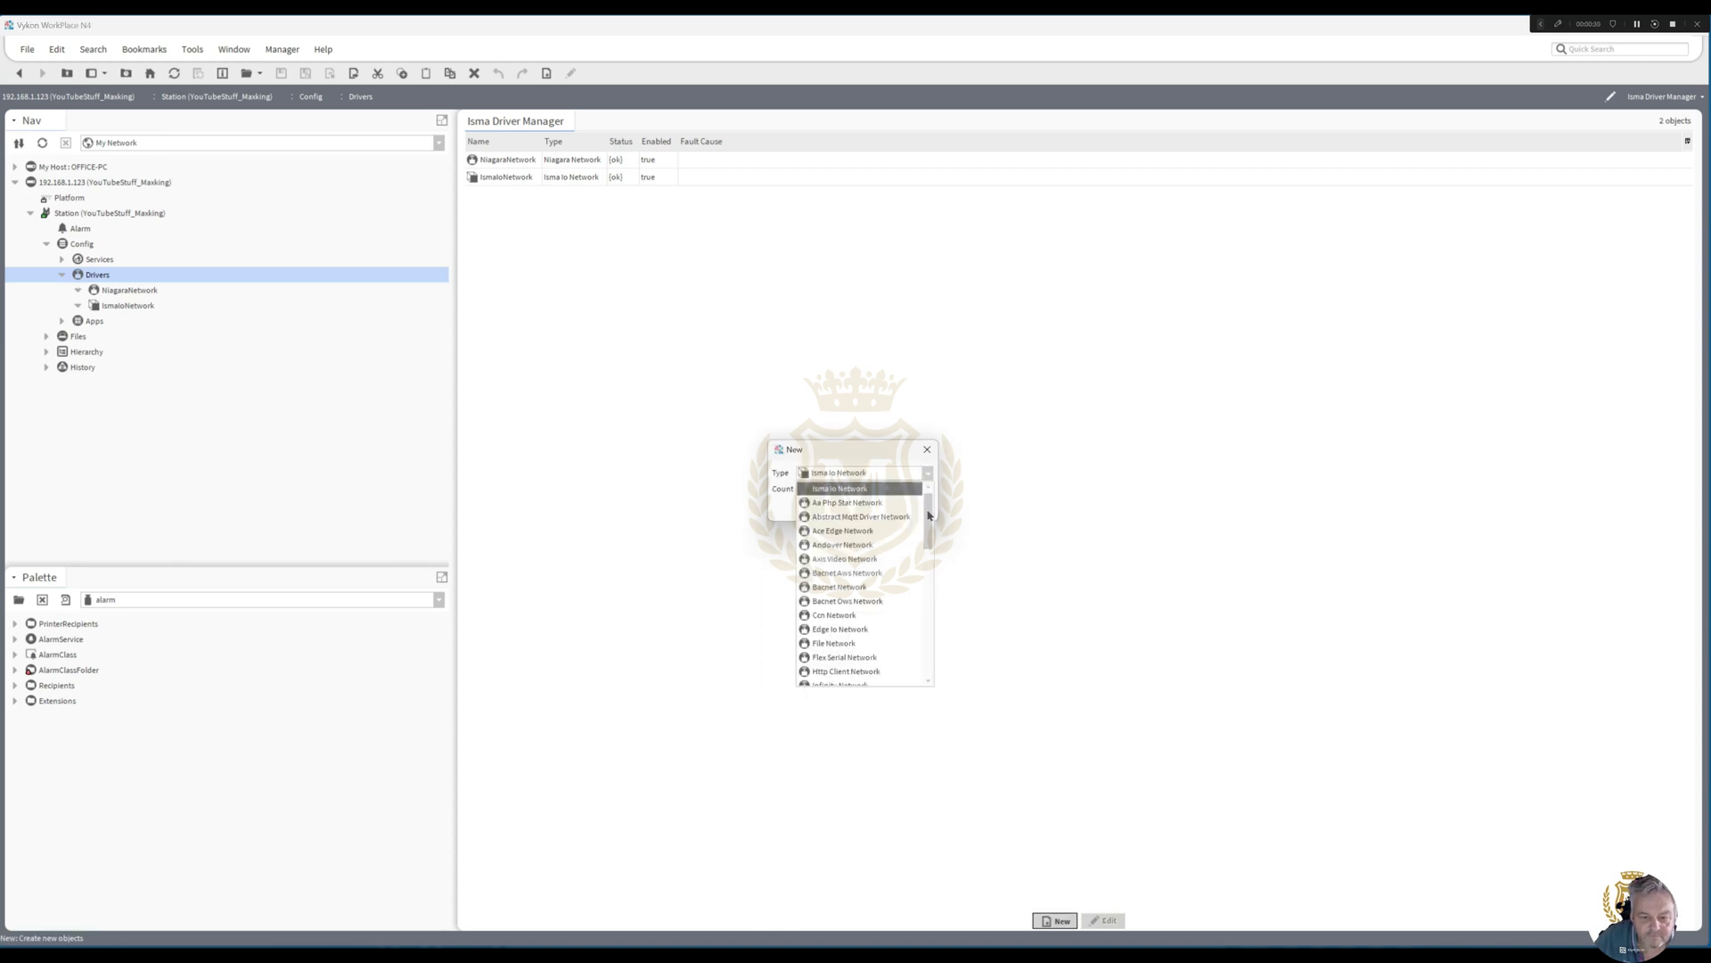
scroll(930, 526, up, 3)
drag(929, 532, 928, 565)
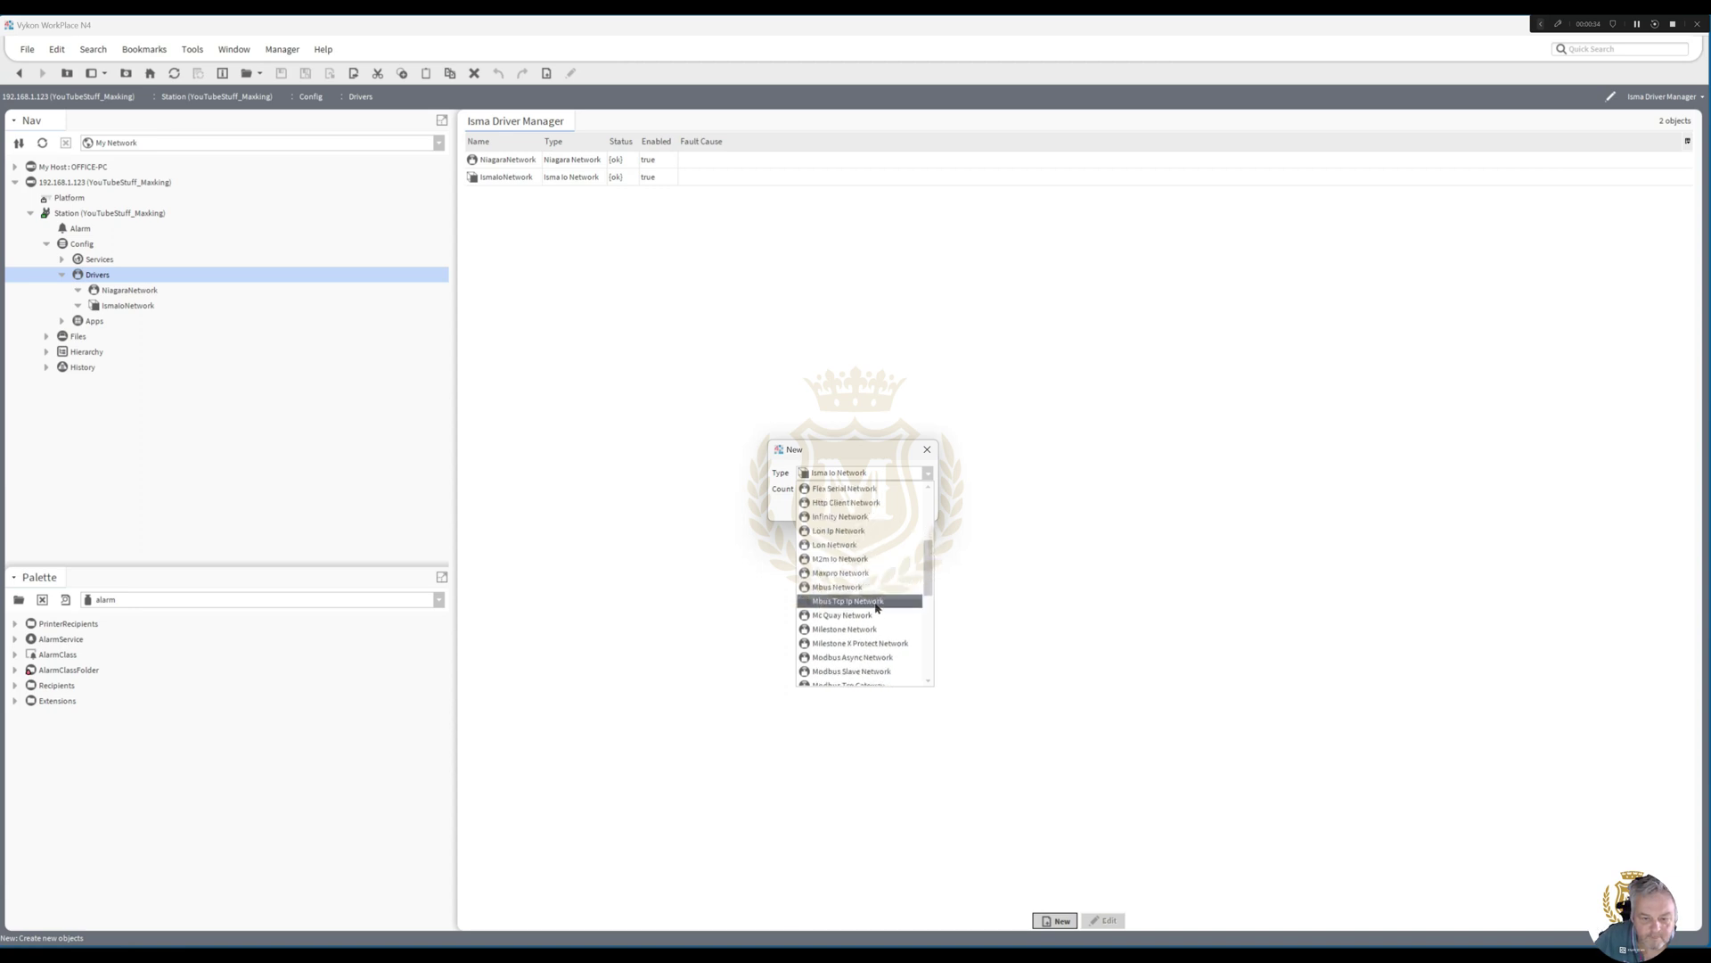
click(880, 657)
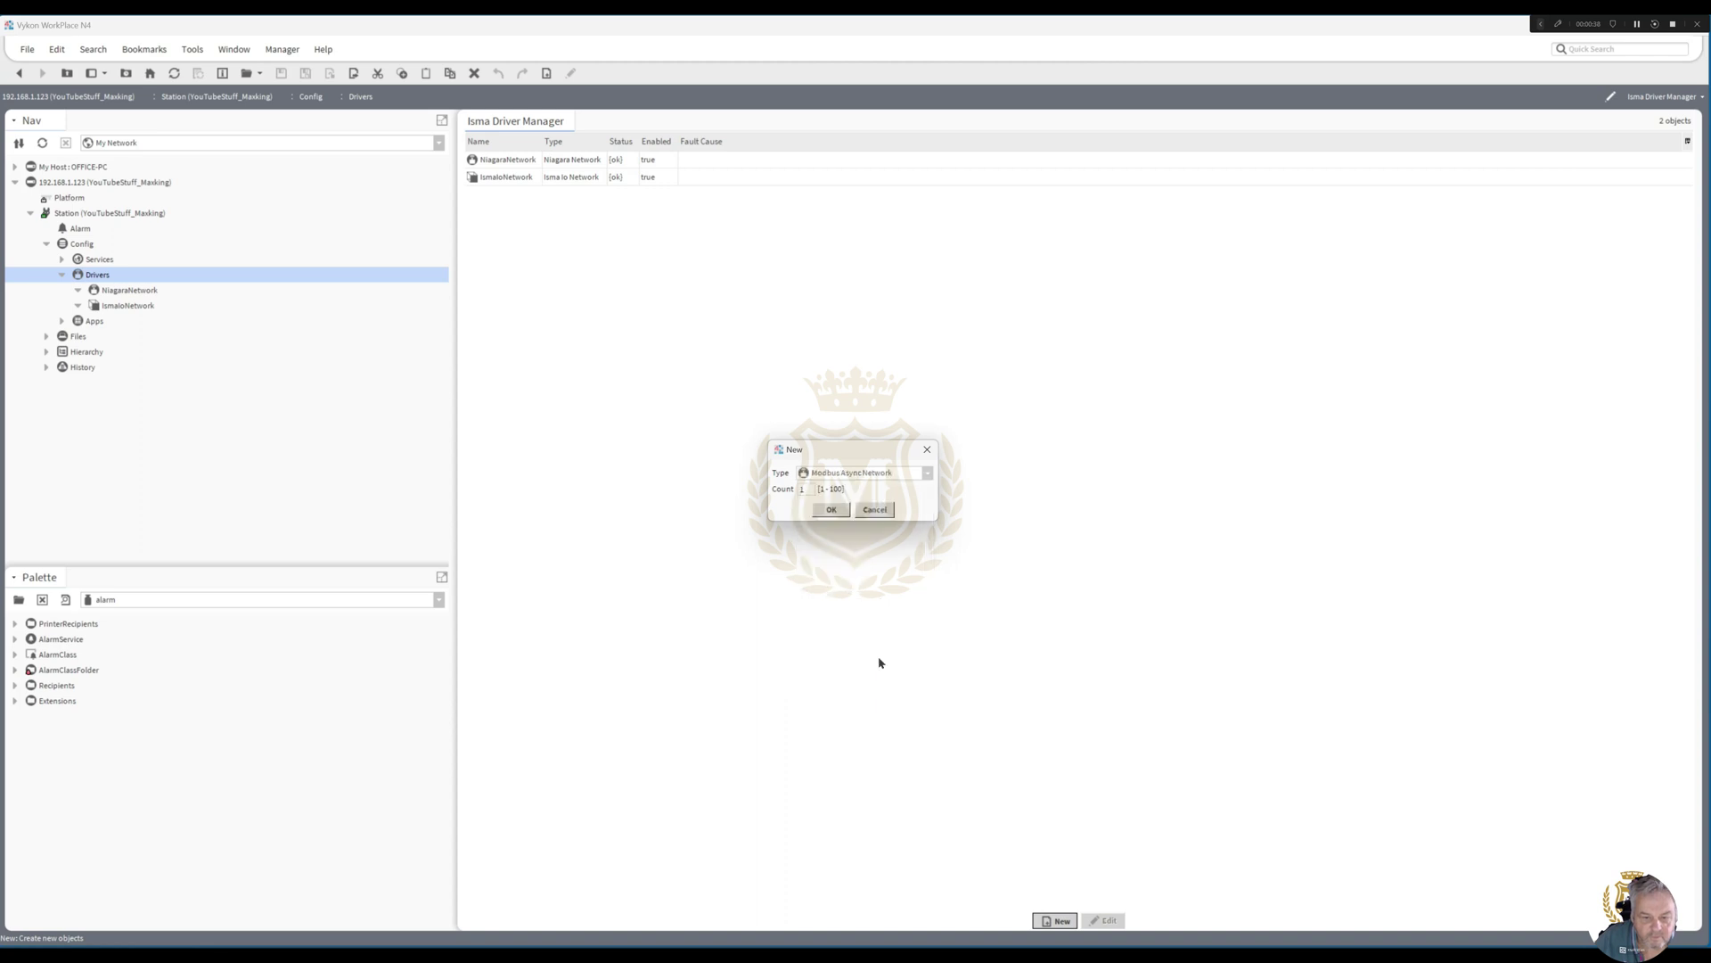
click(830, 509)
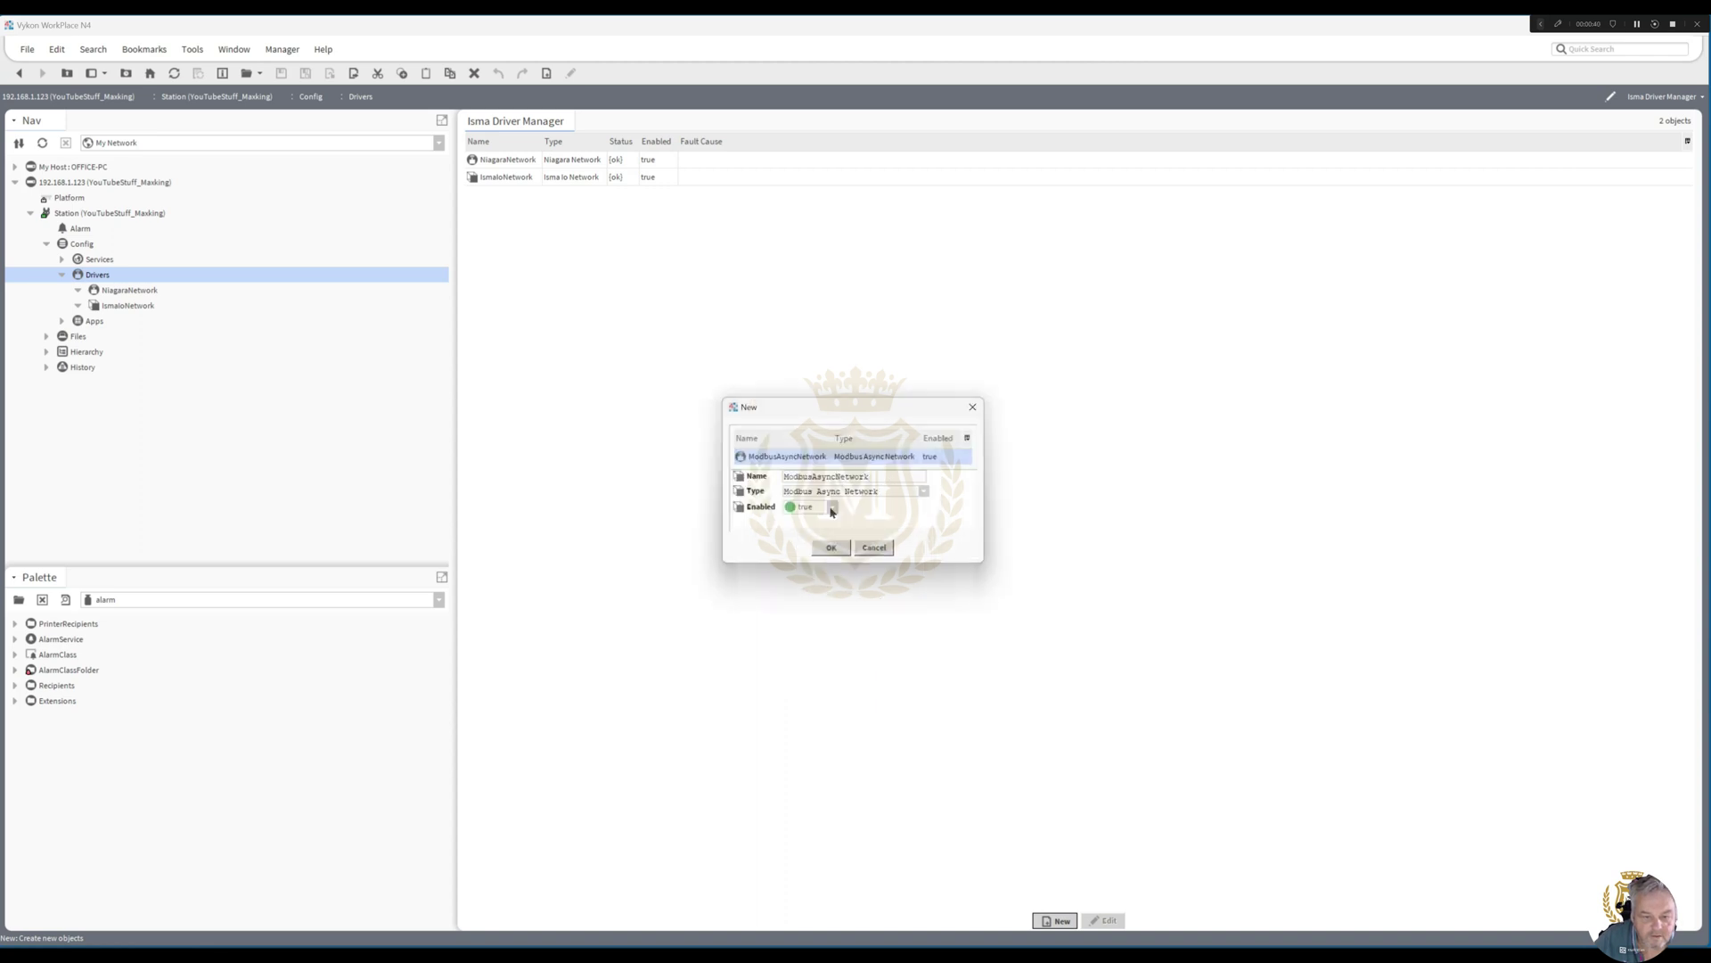
click(838, 549)
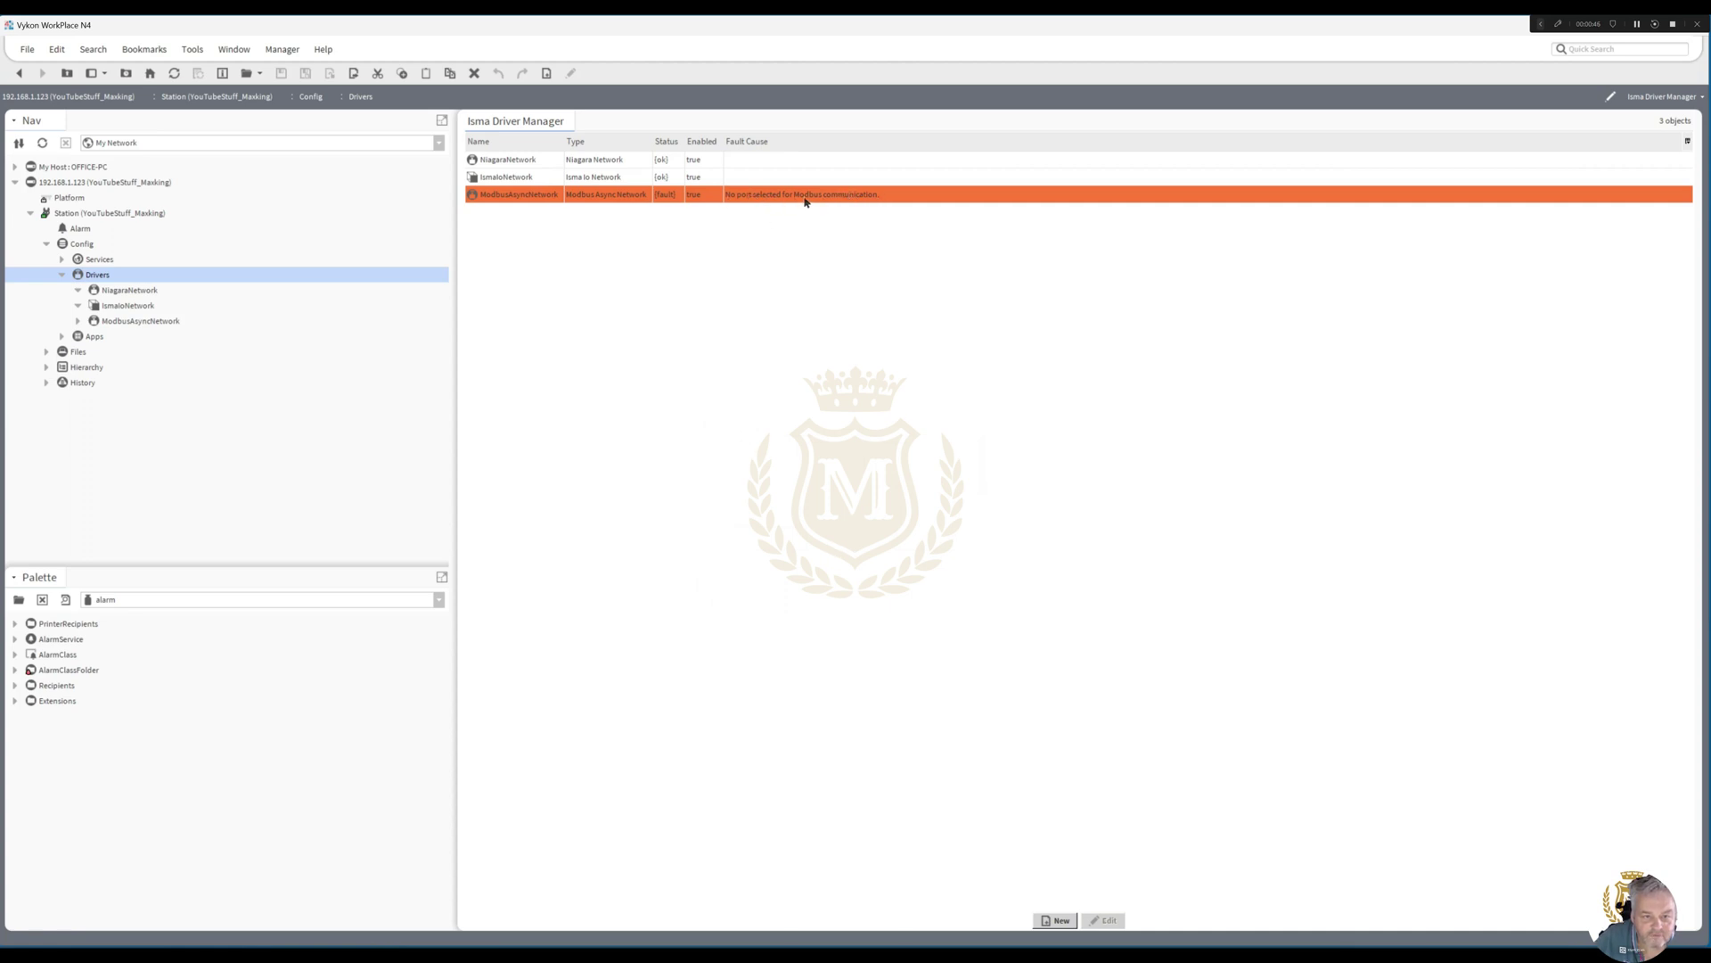
Step: Open the ModbusAsyncNetwork's AX Property Sheet and set the port name in its Serial Port Config to COM1
click(110, 322)
right_click(109, 323)
mouse_move(147, 333)
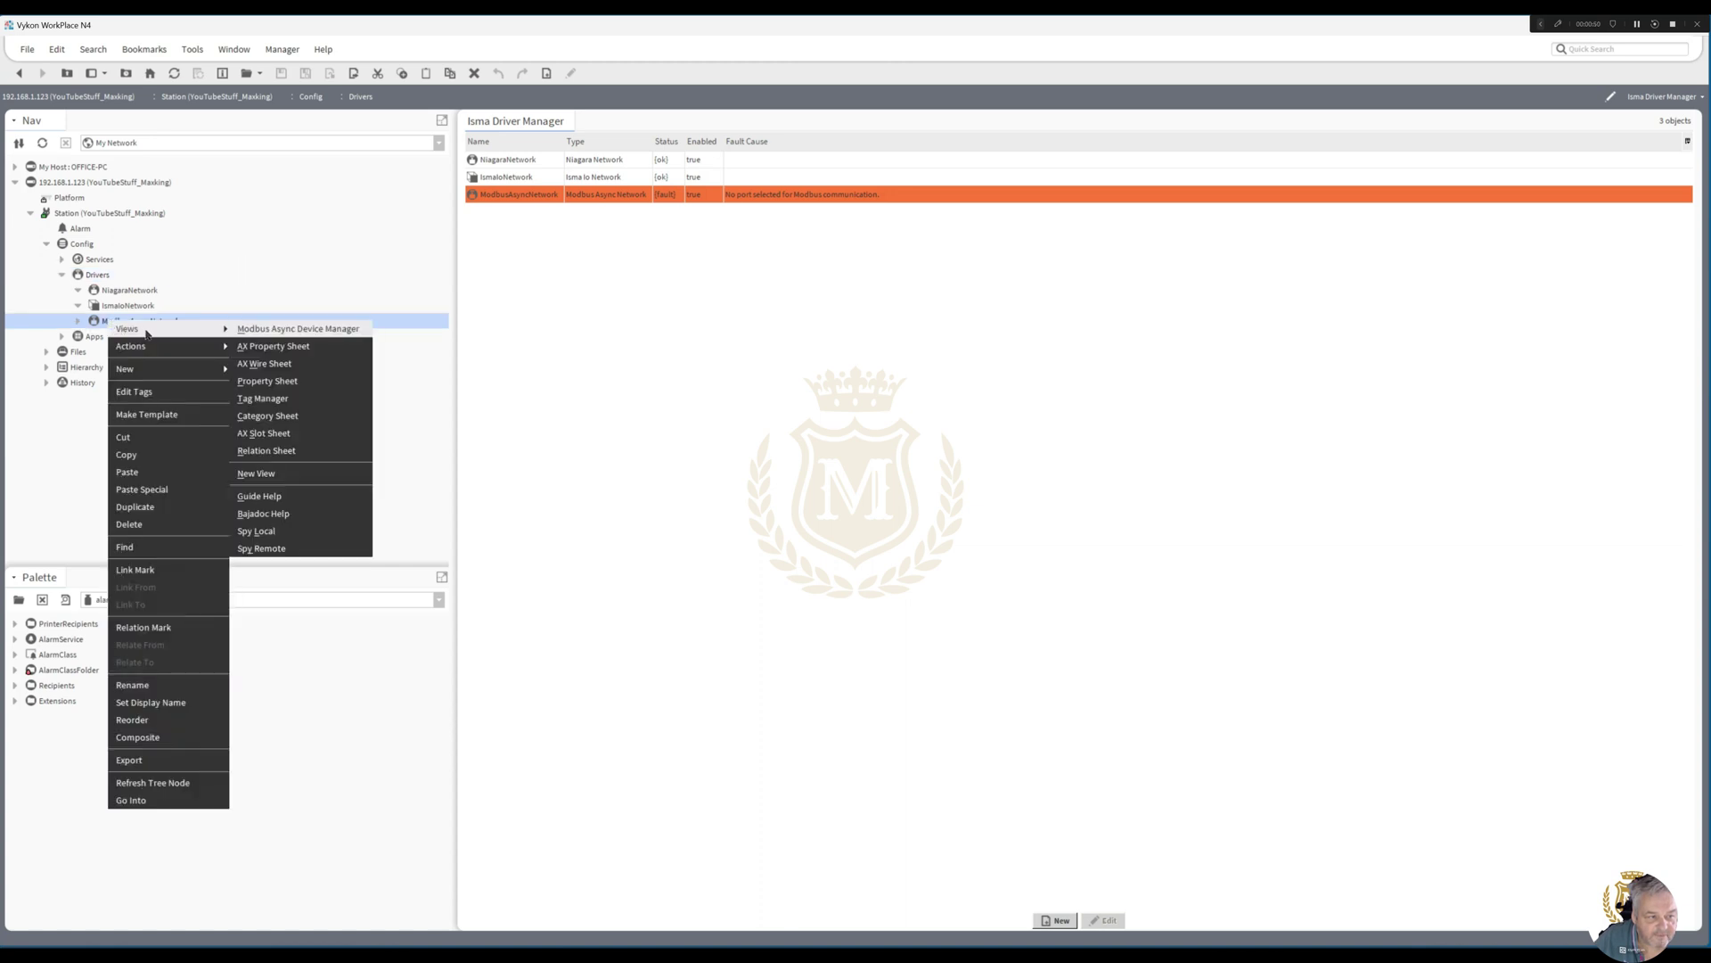
click(265, 346)
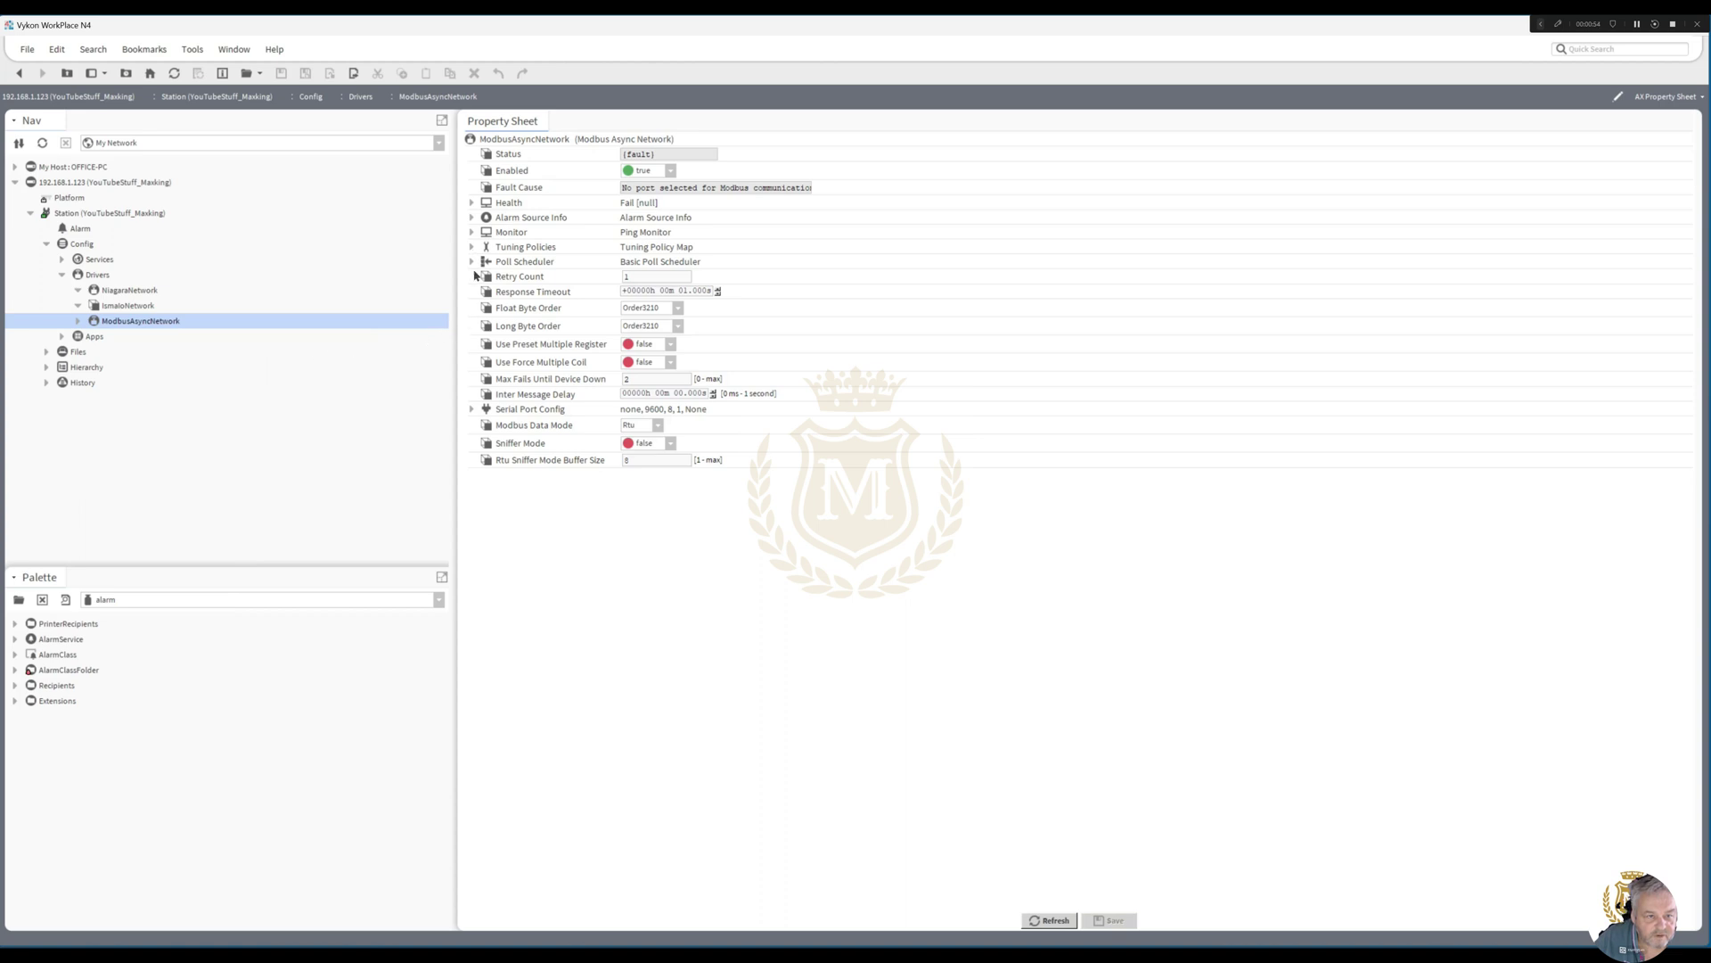
click(472, 410)
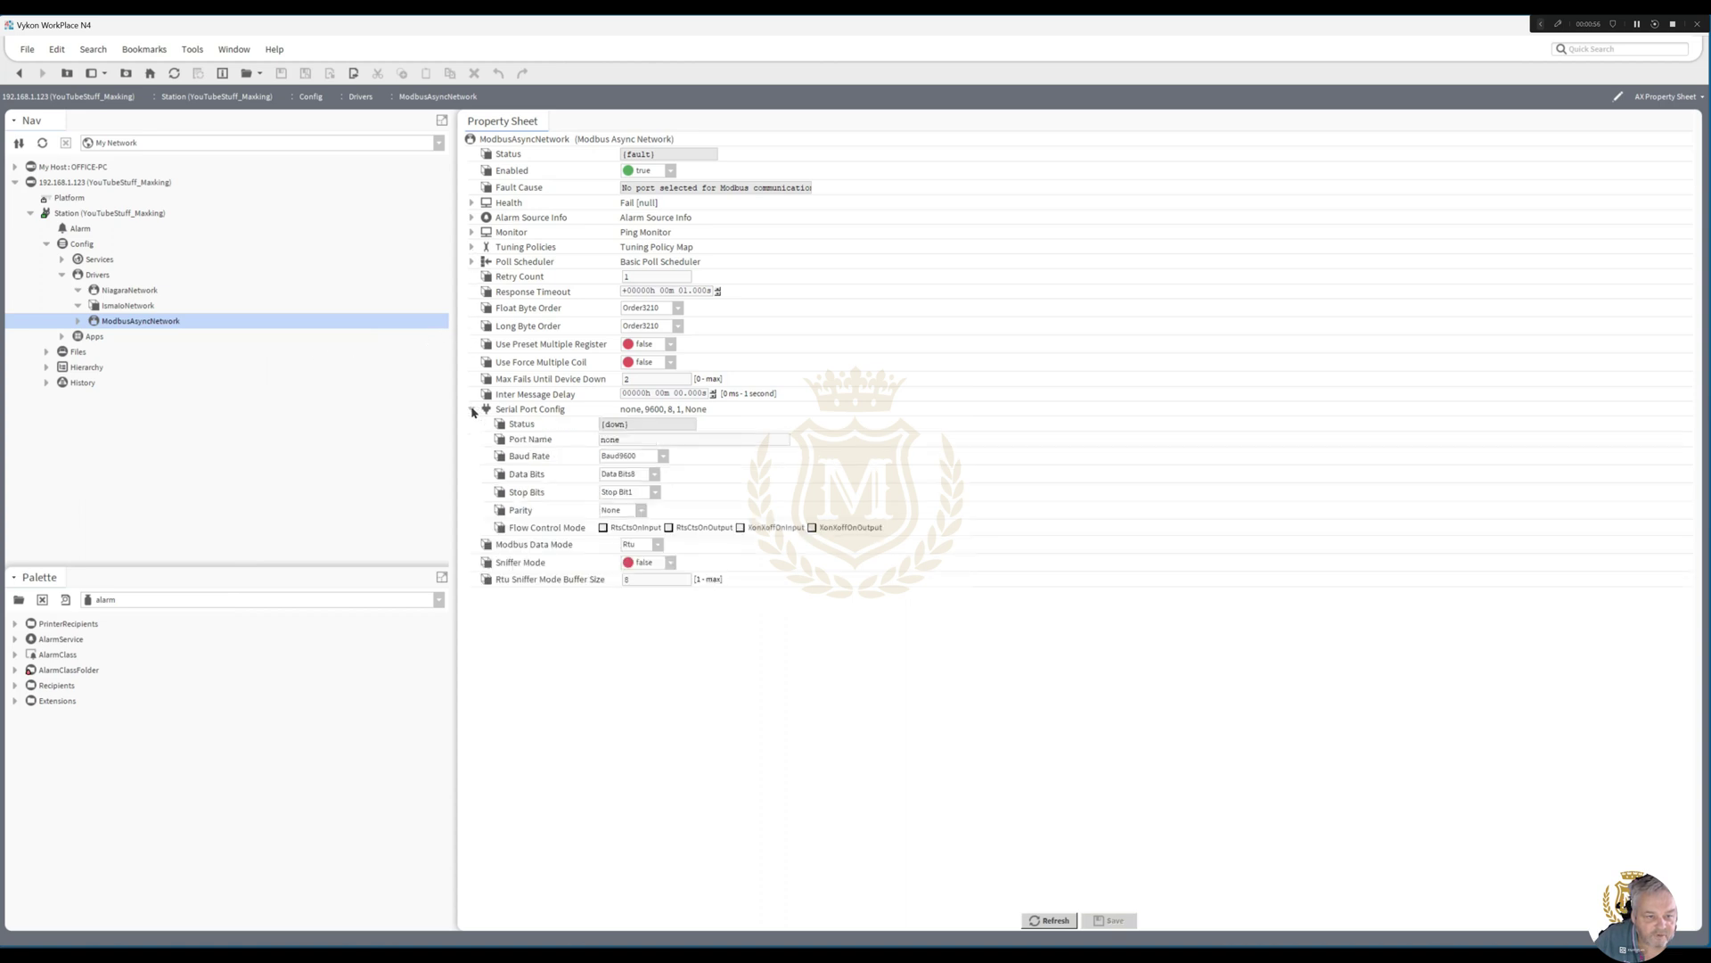
double_click(613, 440)
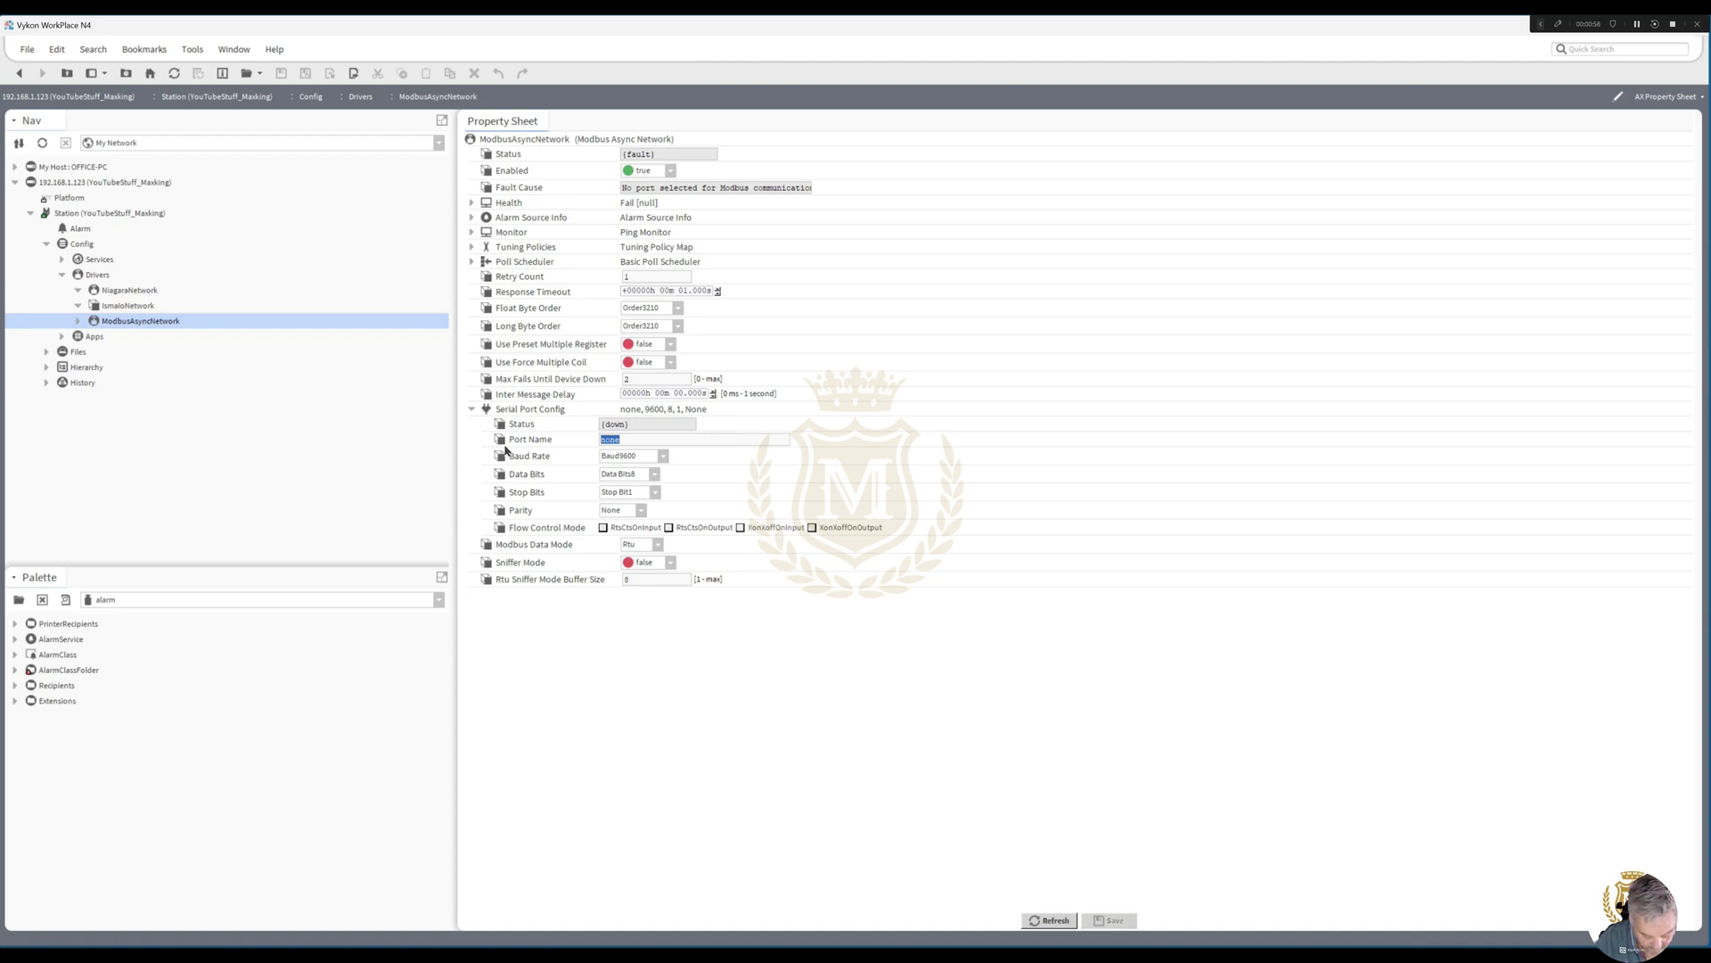
text(COM1)
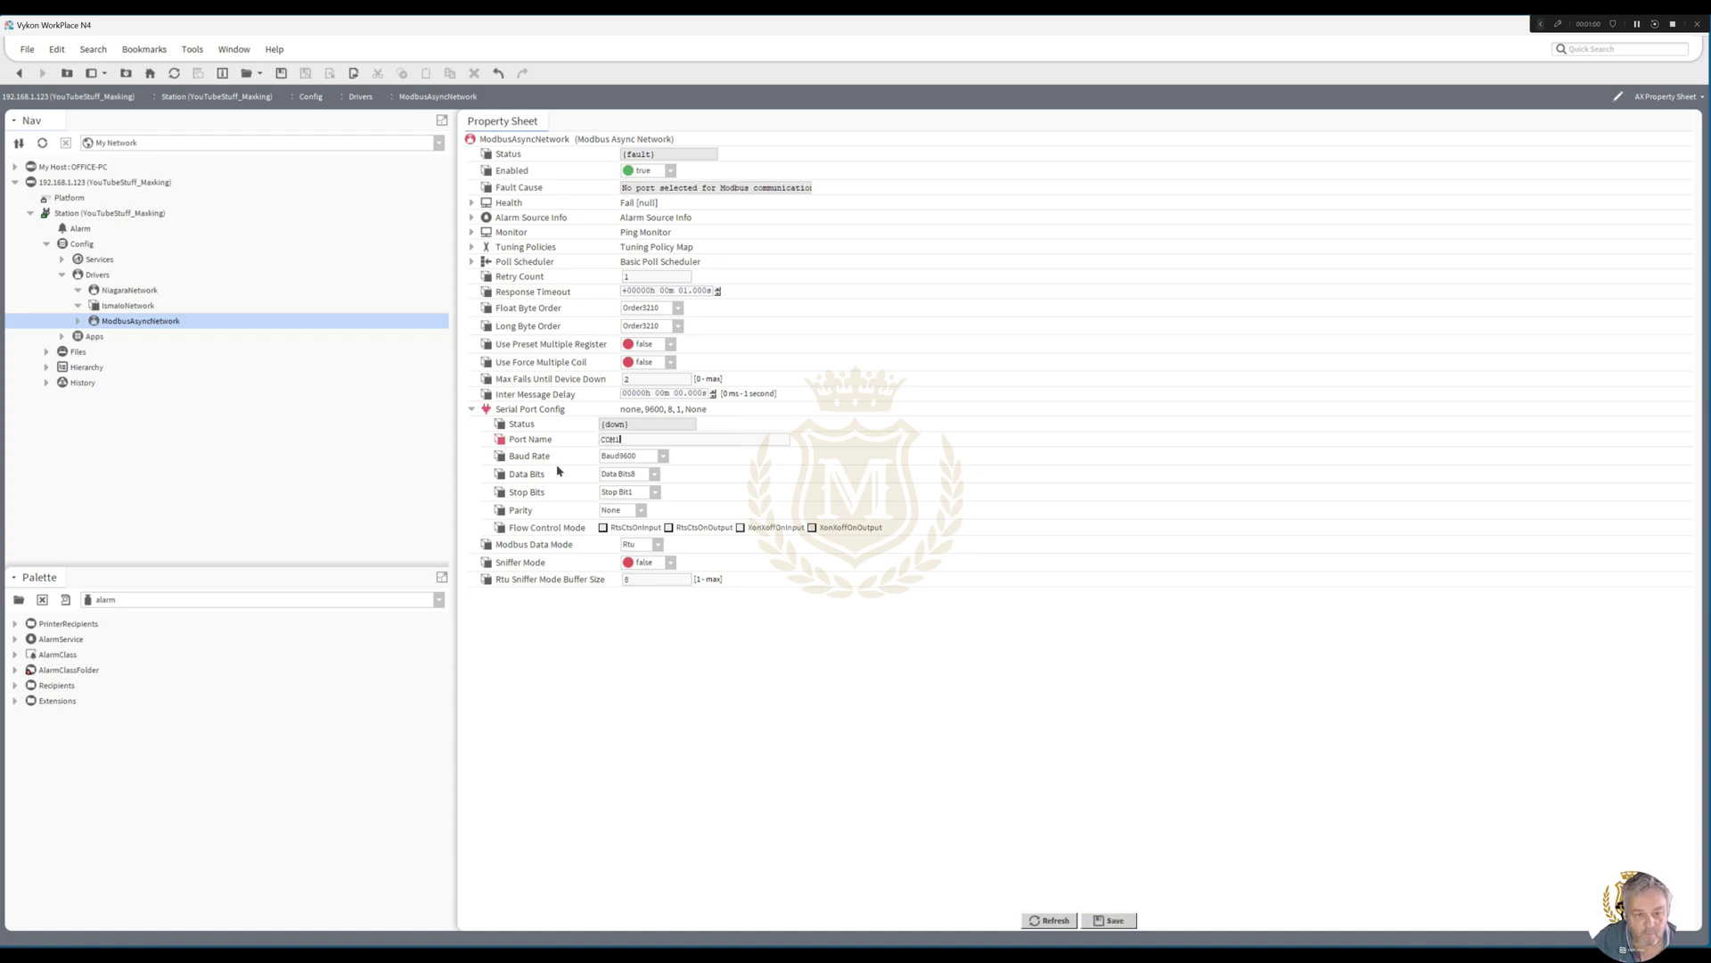
Step: Try Even parity on the Modbus network's serial port and set it back to None
click(642, 510)
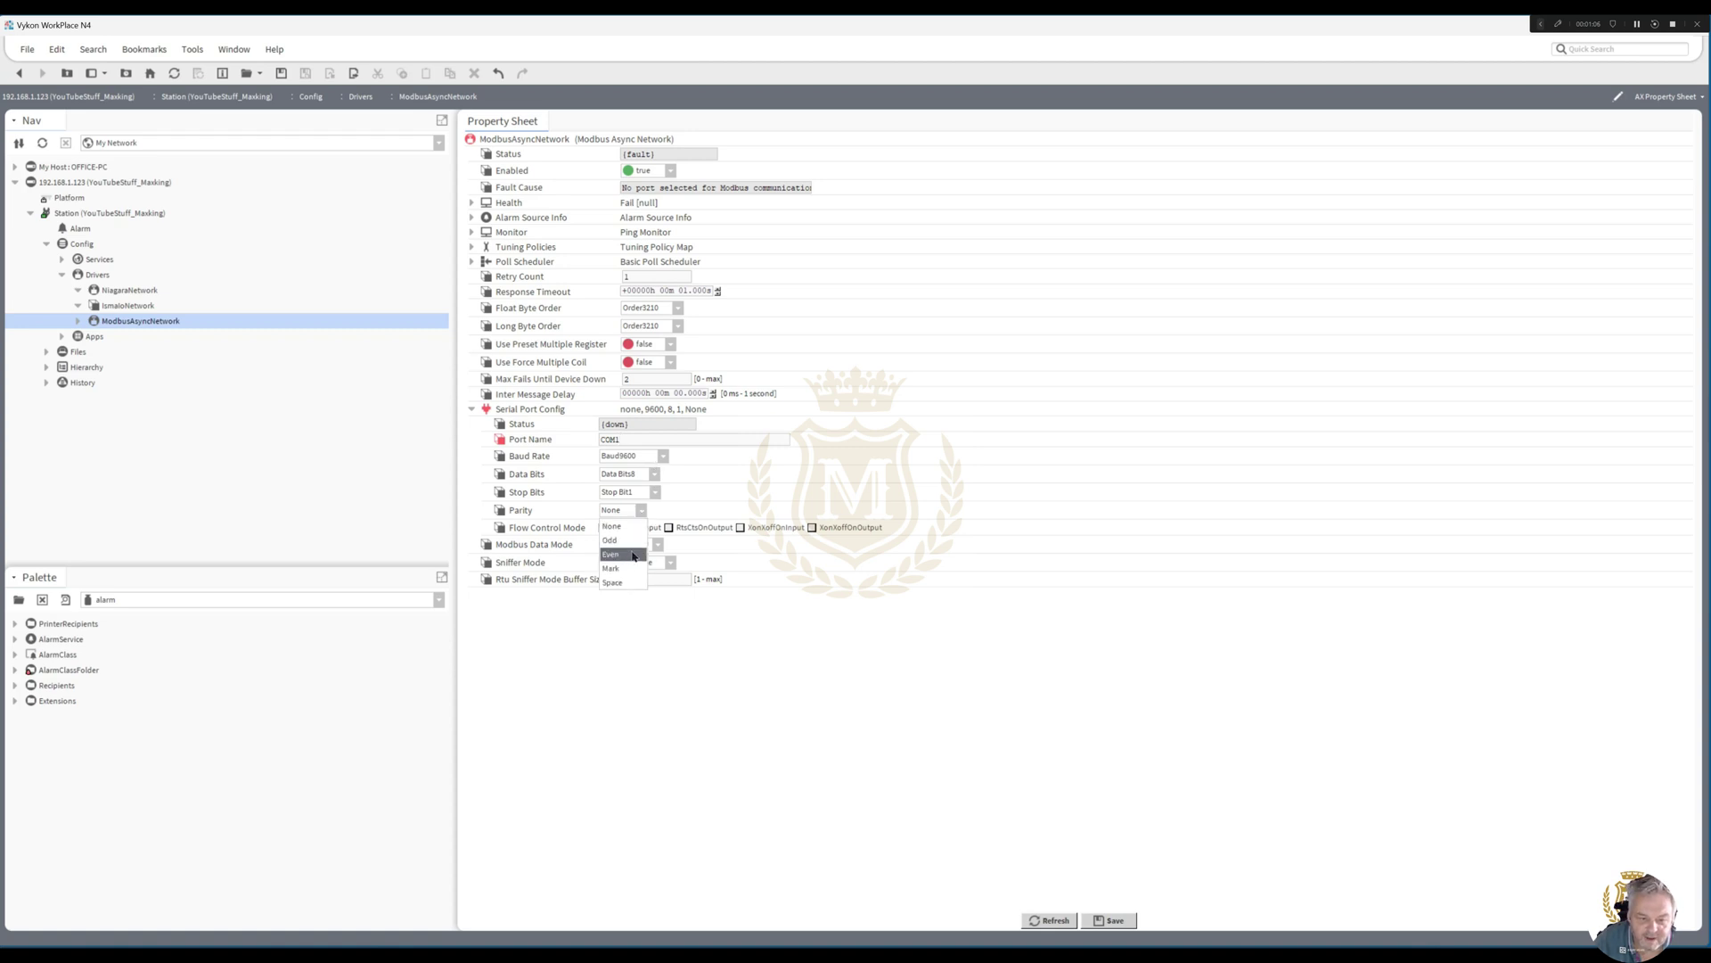
click(633, 554)
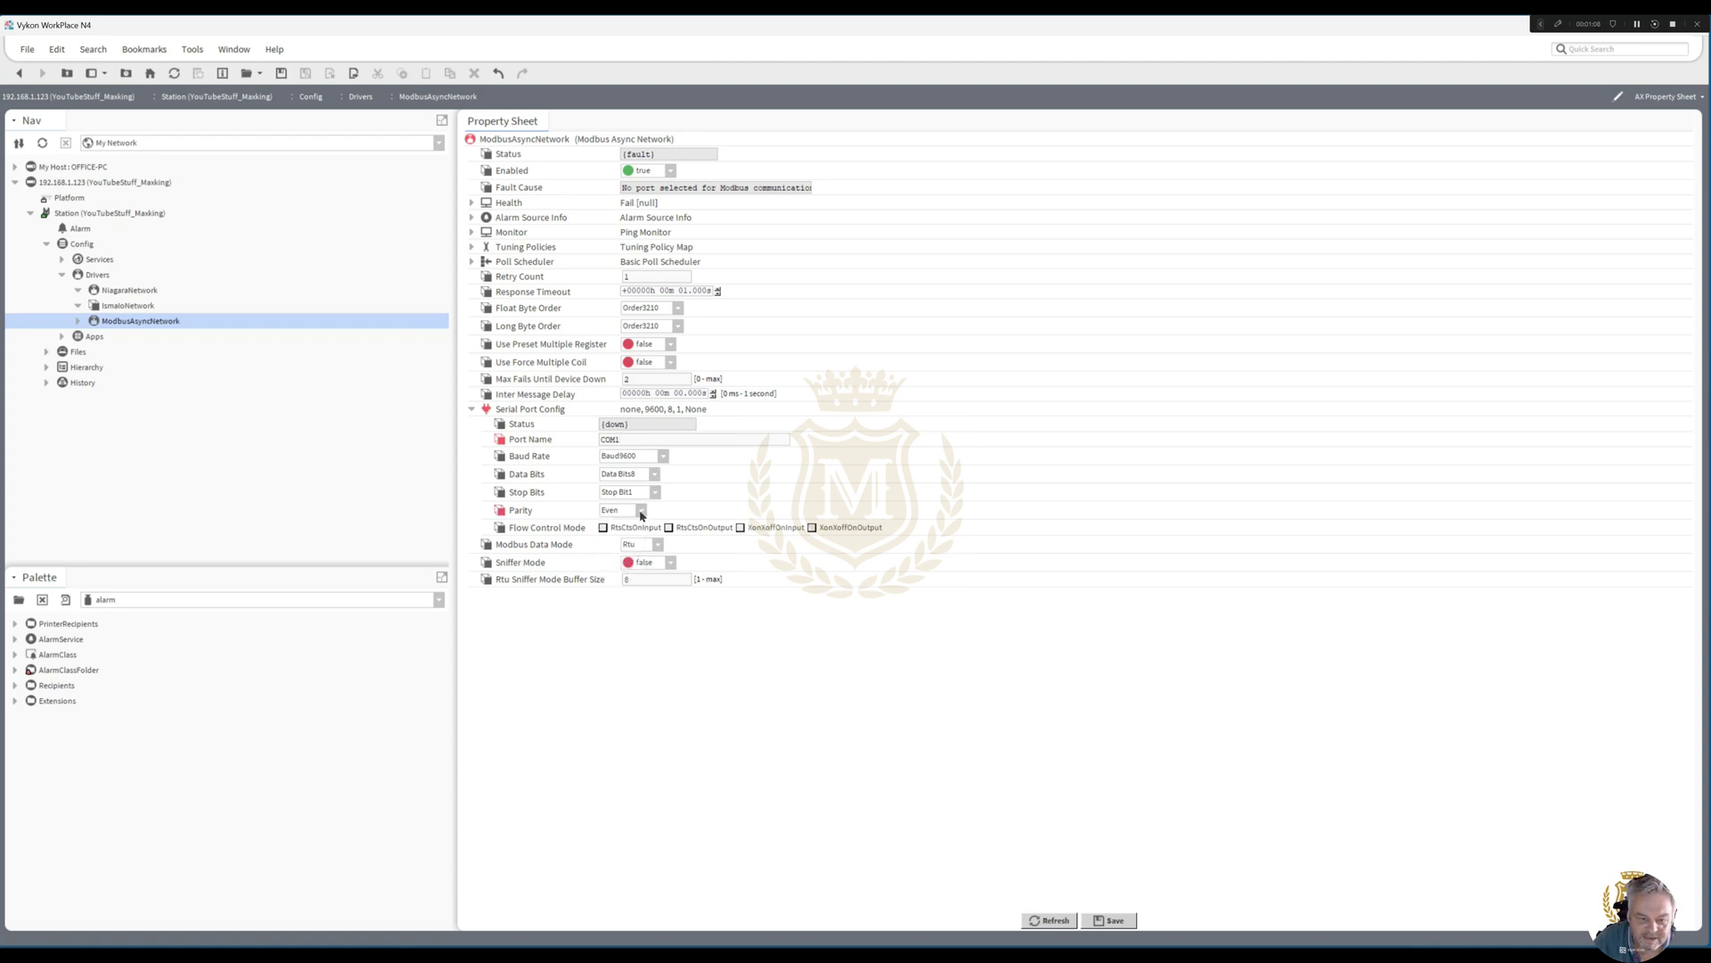
click(641, 513)
click(626, 526)
Step: Set the Modbus serial port's baud rate to 115200
click(662, 457)
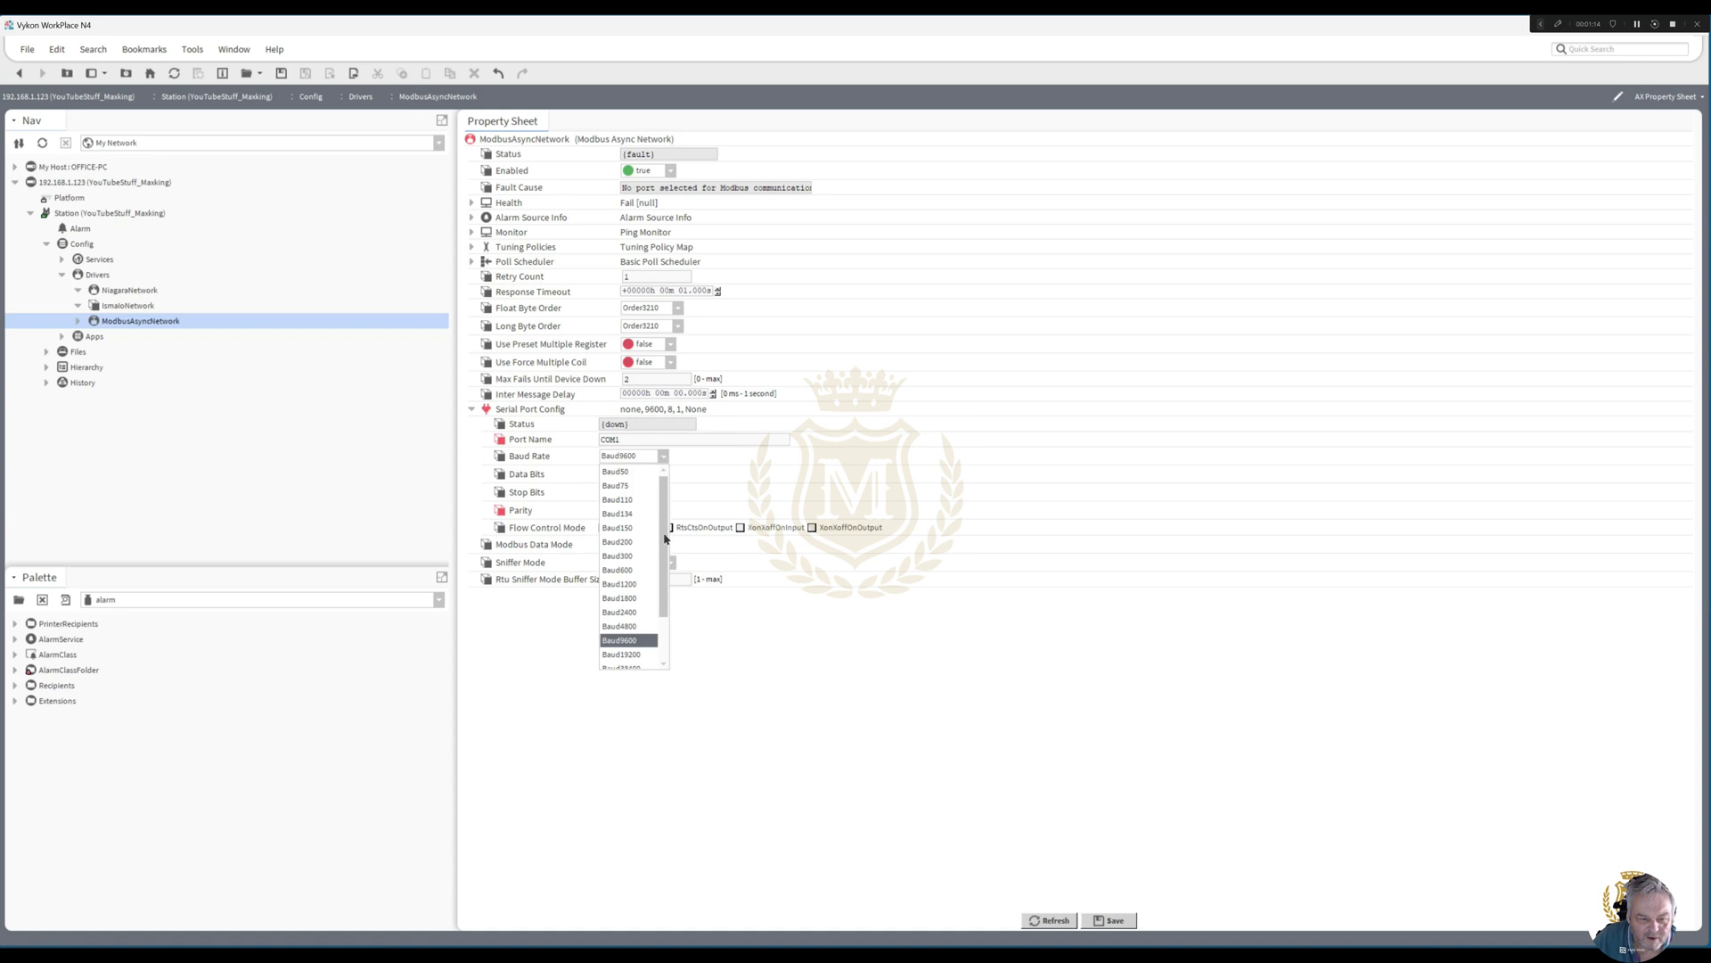
drag(666, 546, 670, 619)
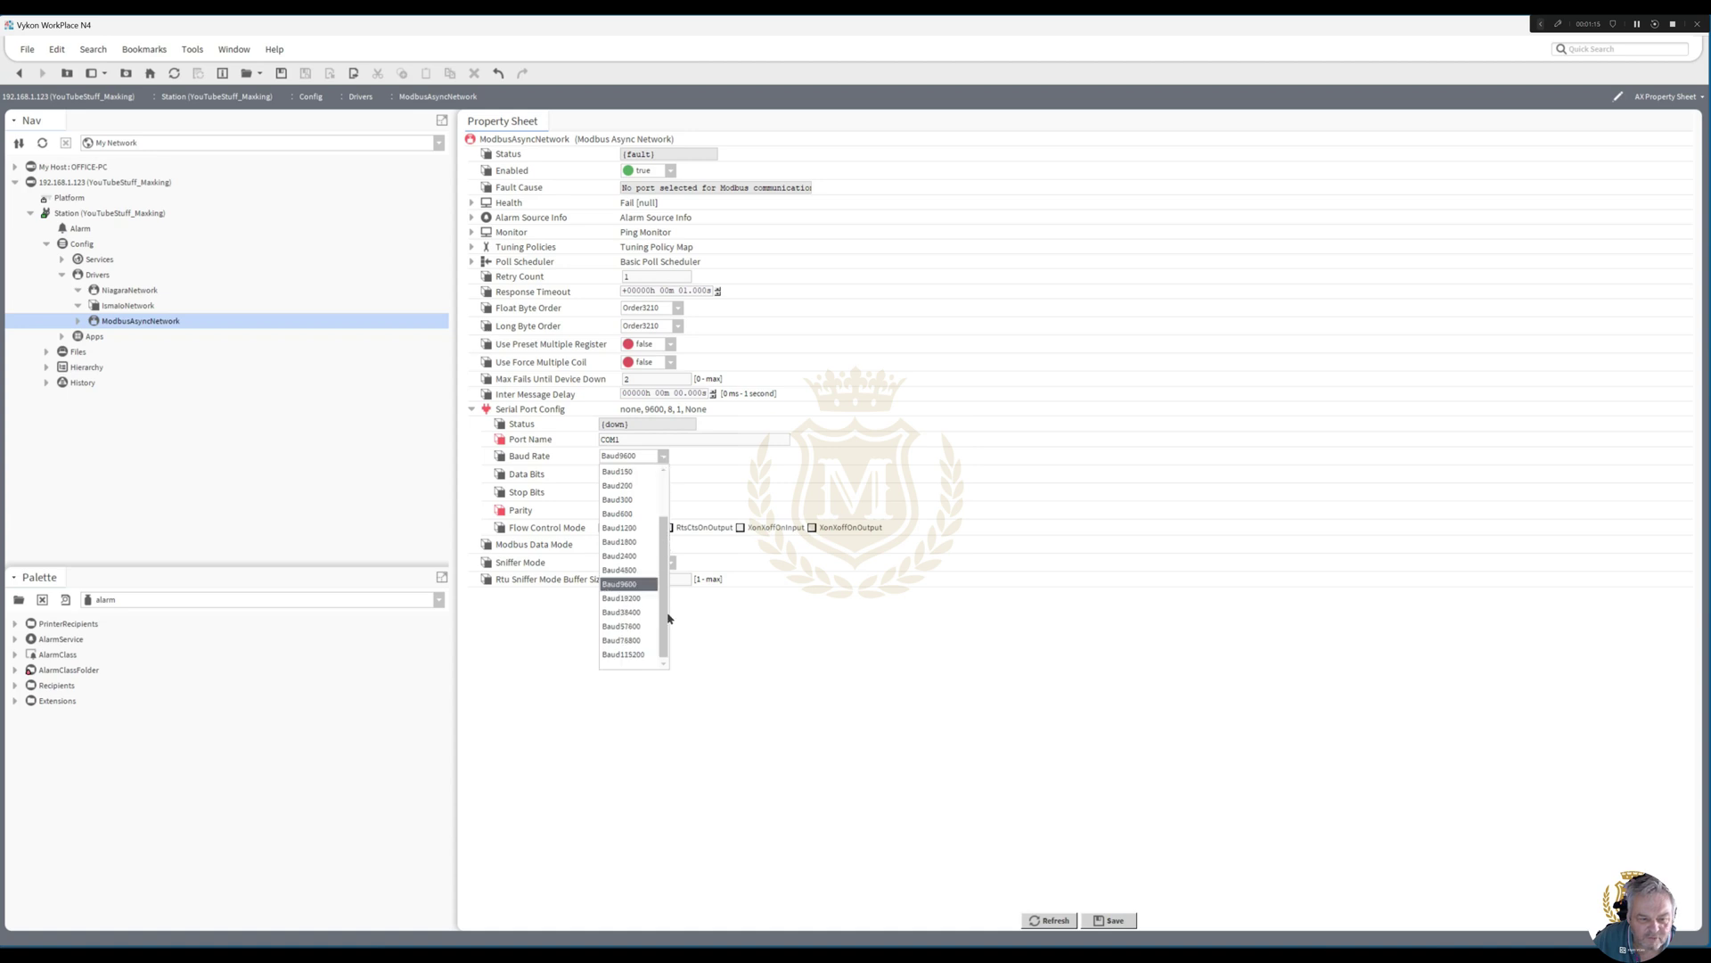
click(626, 656)
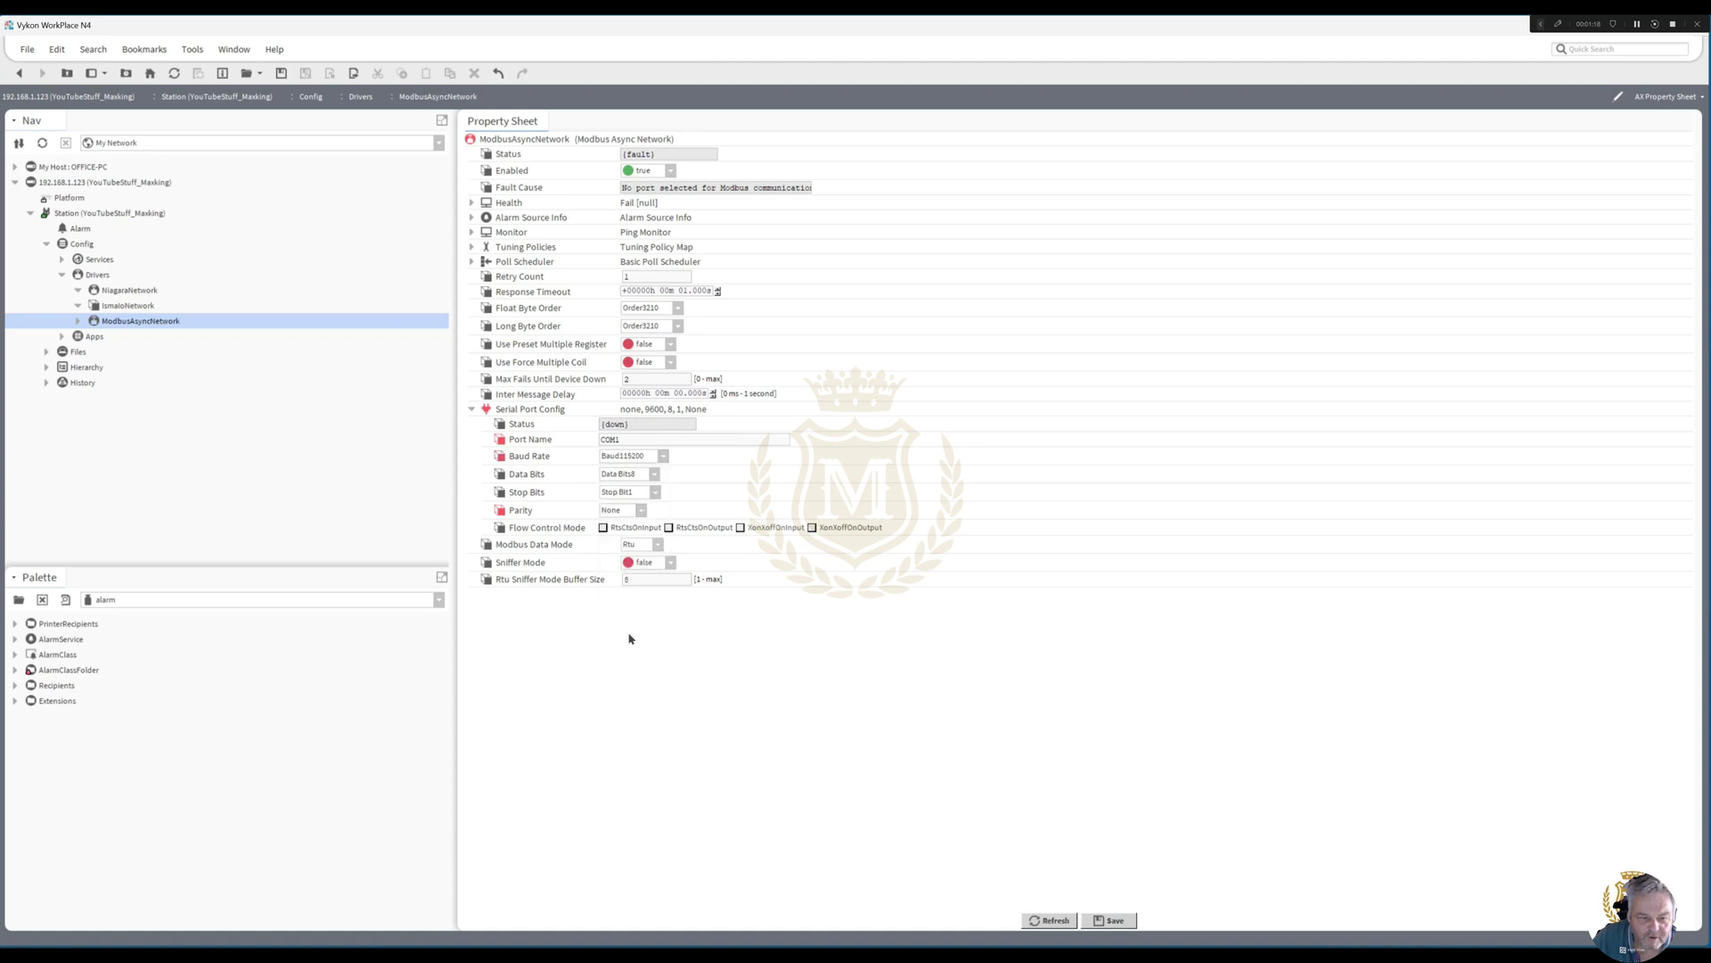
Step: Set the Modbus serial port's baud rate to 9600 and save the network's properties
click(664, 456)
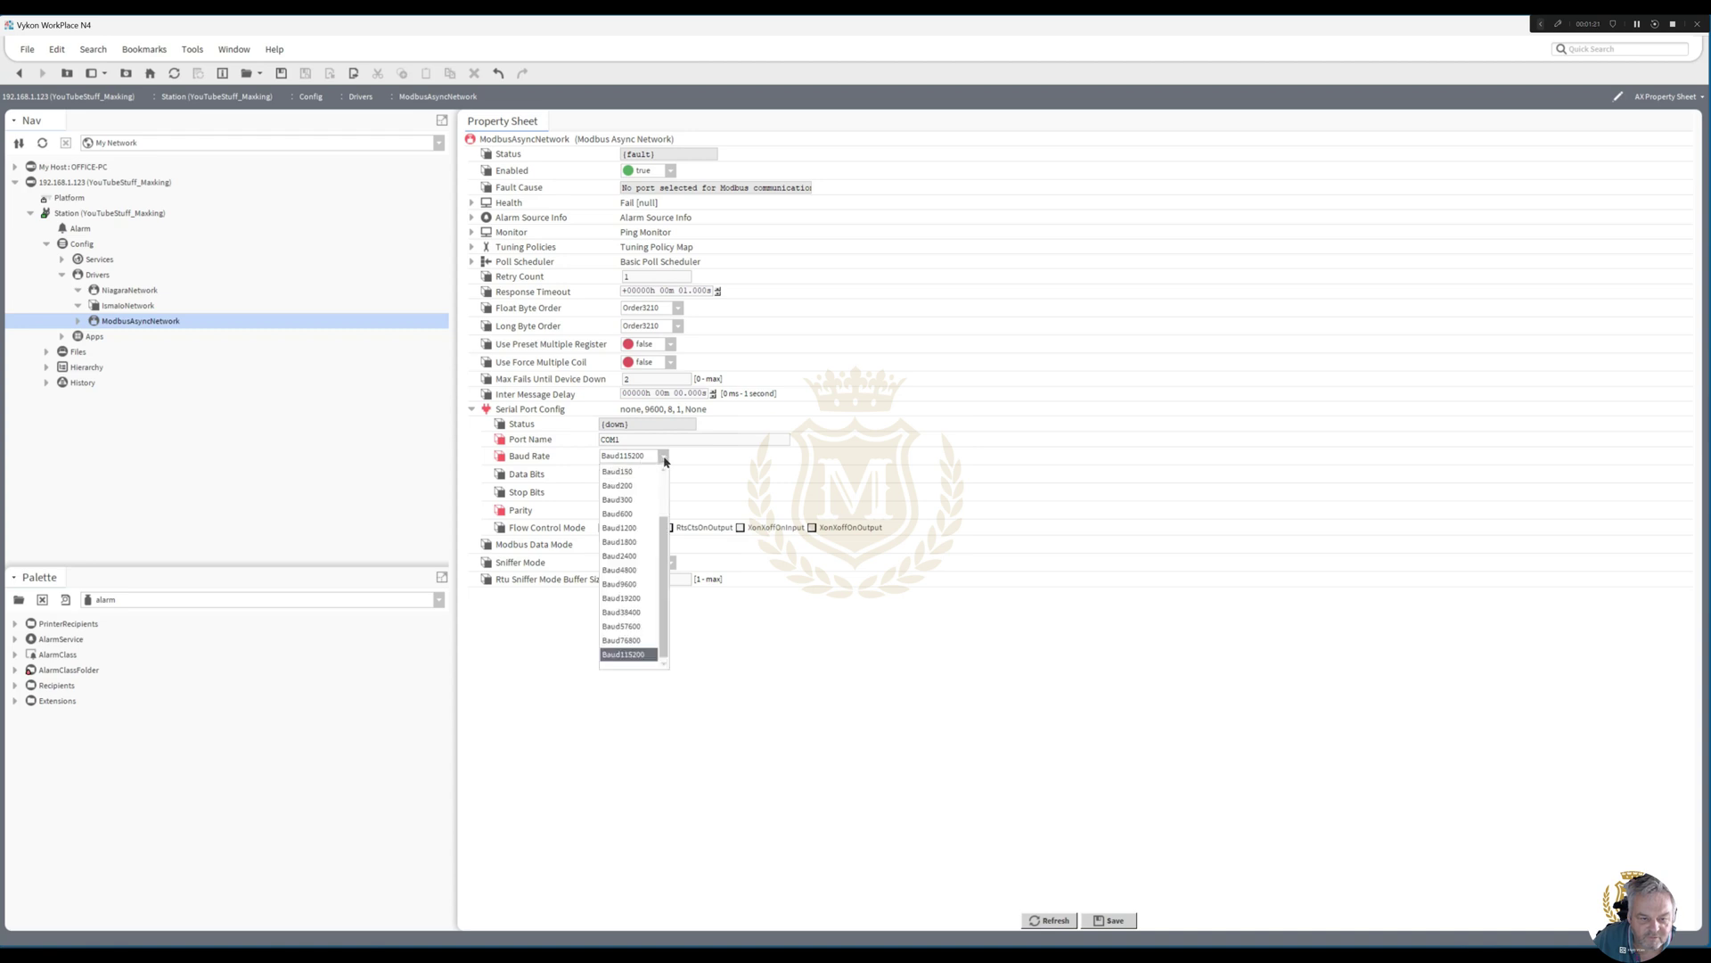
click(639, 585)
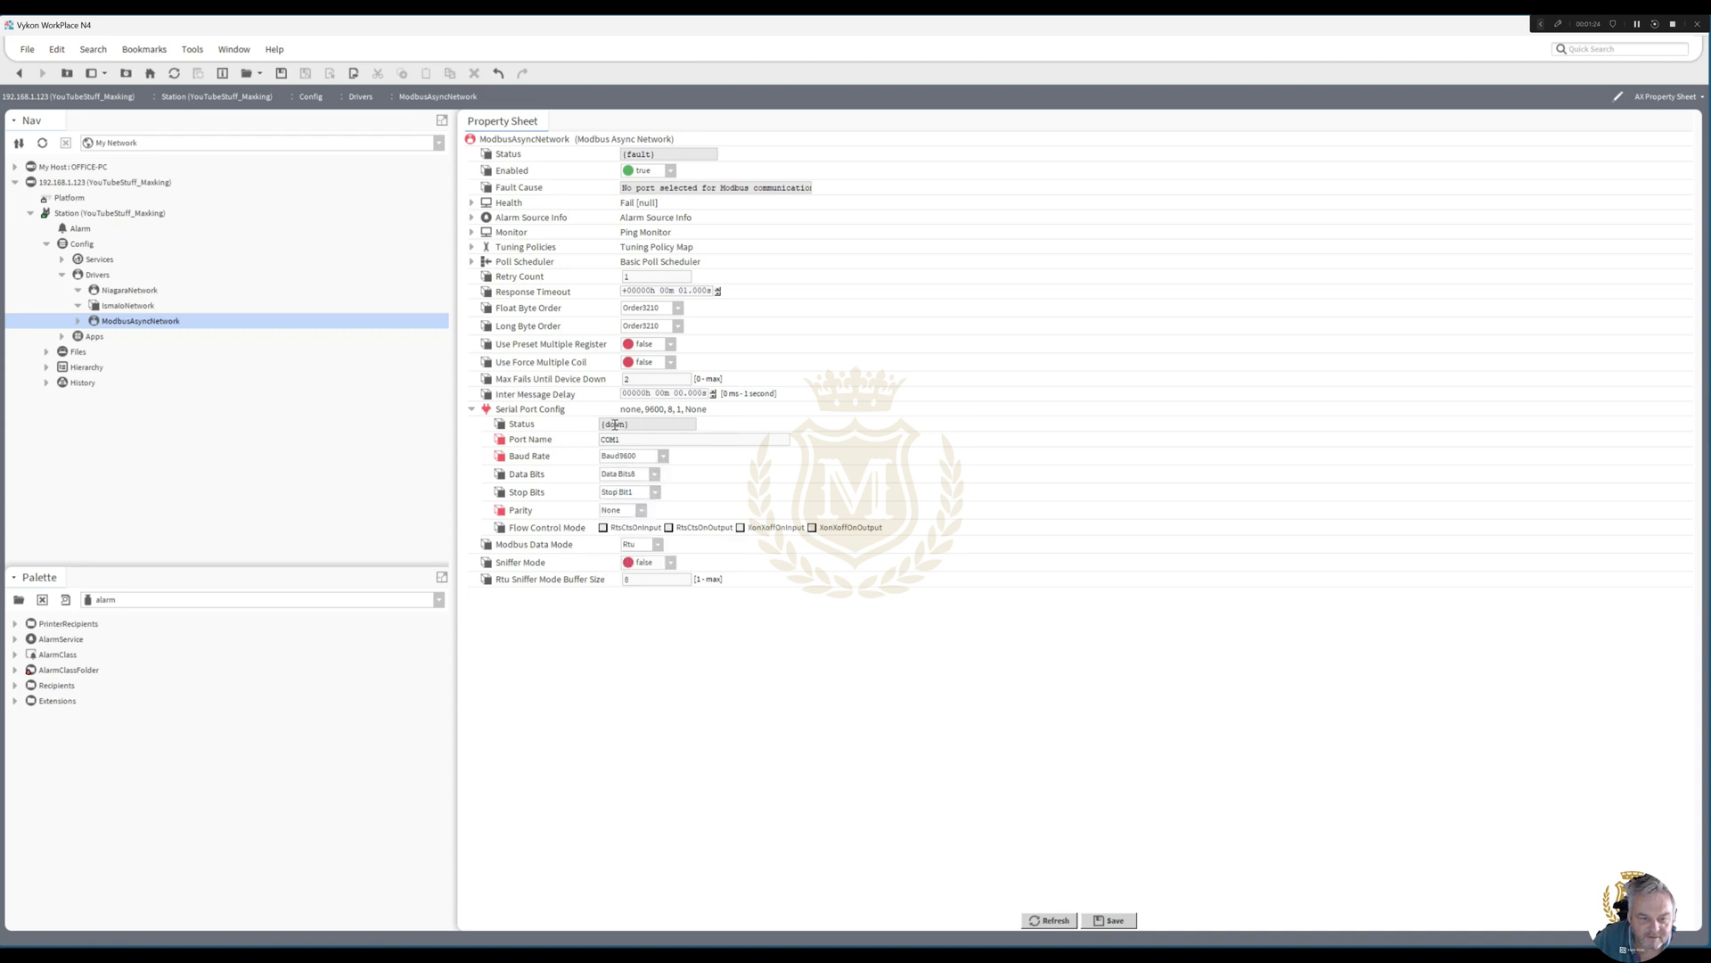
click(1112, 920)
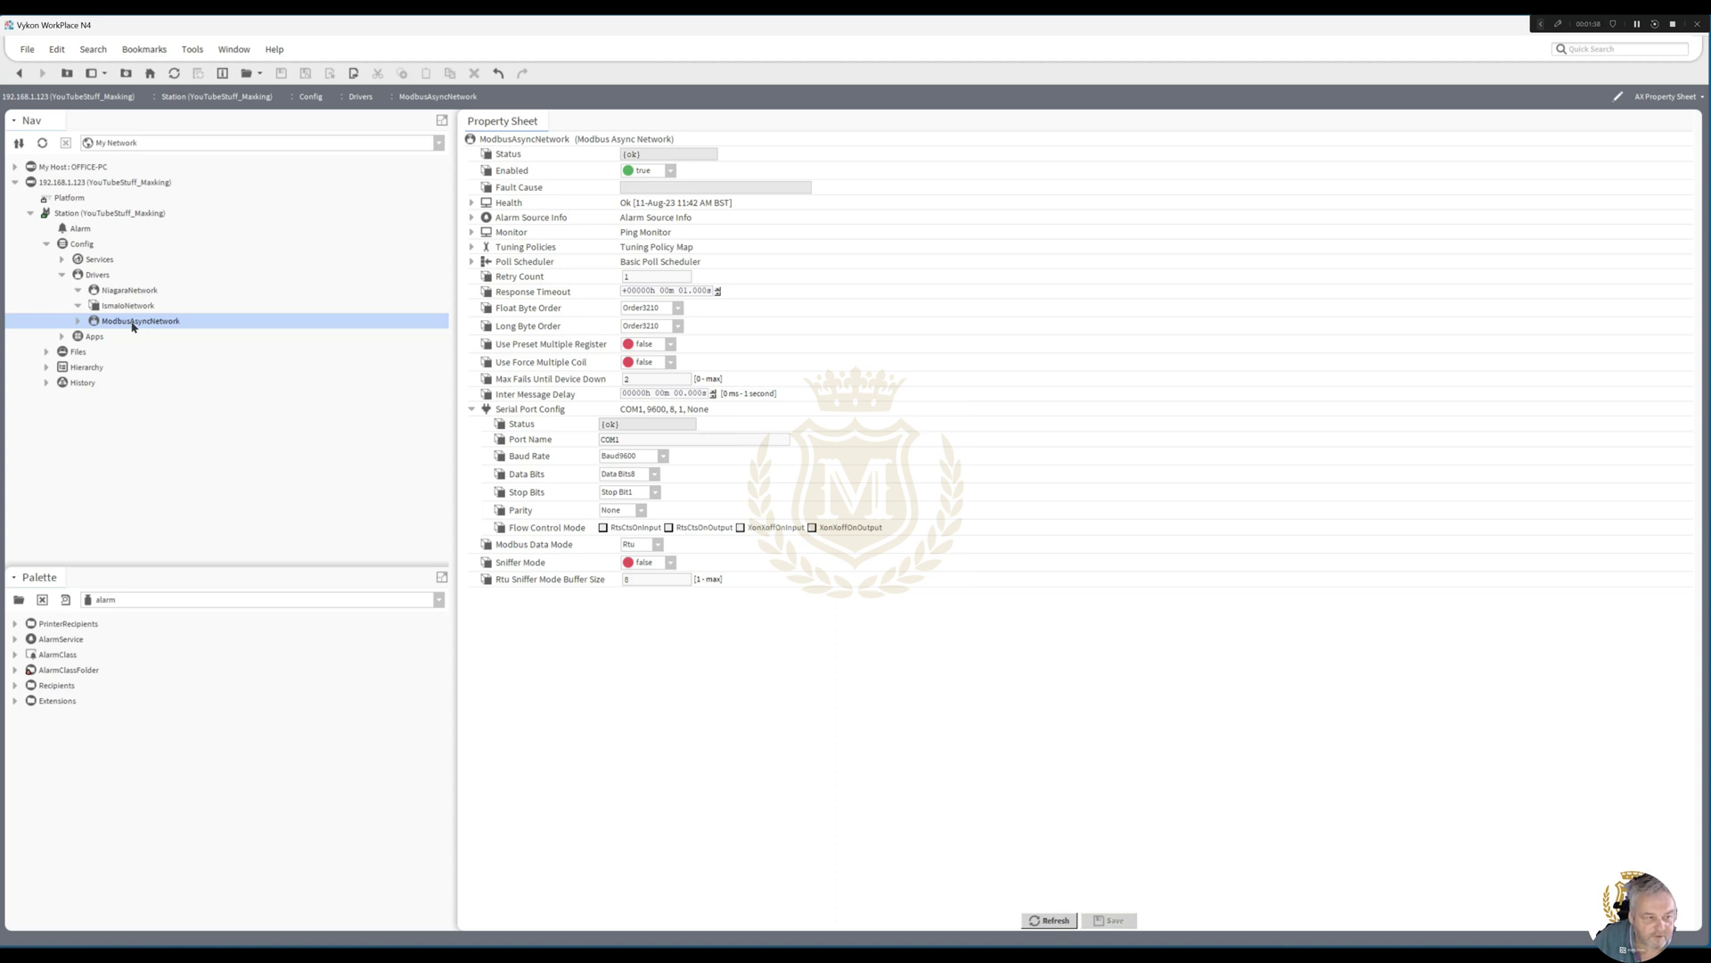
Step: Return to the station's Drivers and add one Bacnet Network with its default name BacnetNetwork
double_click(104, 275)
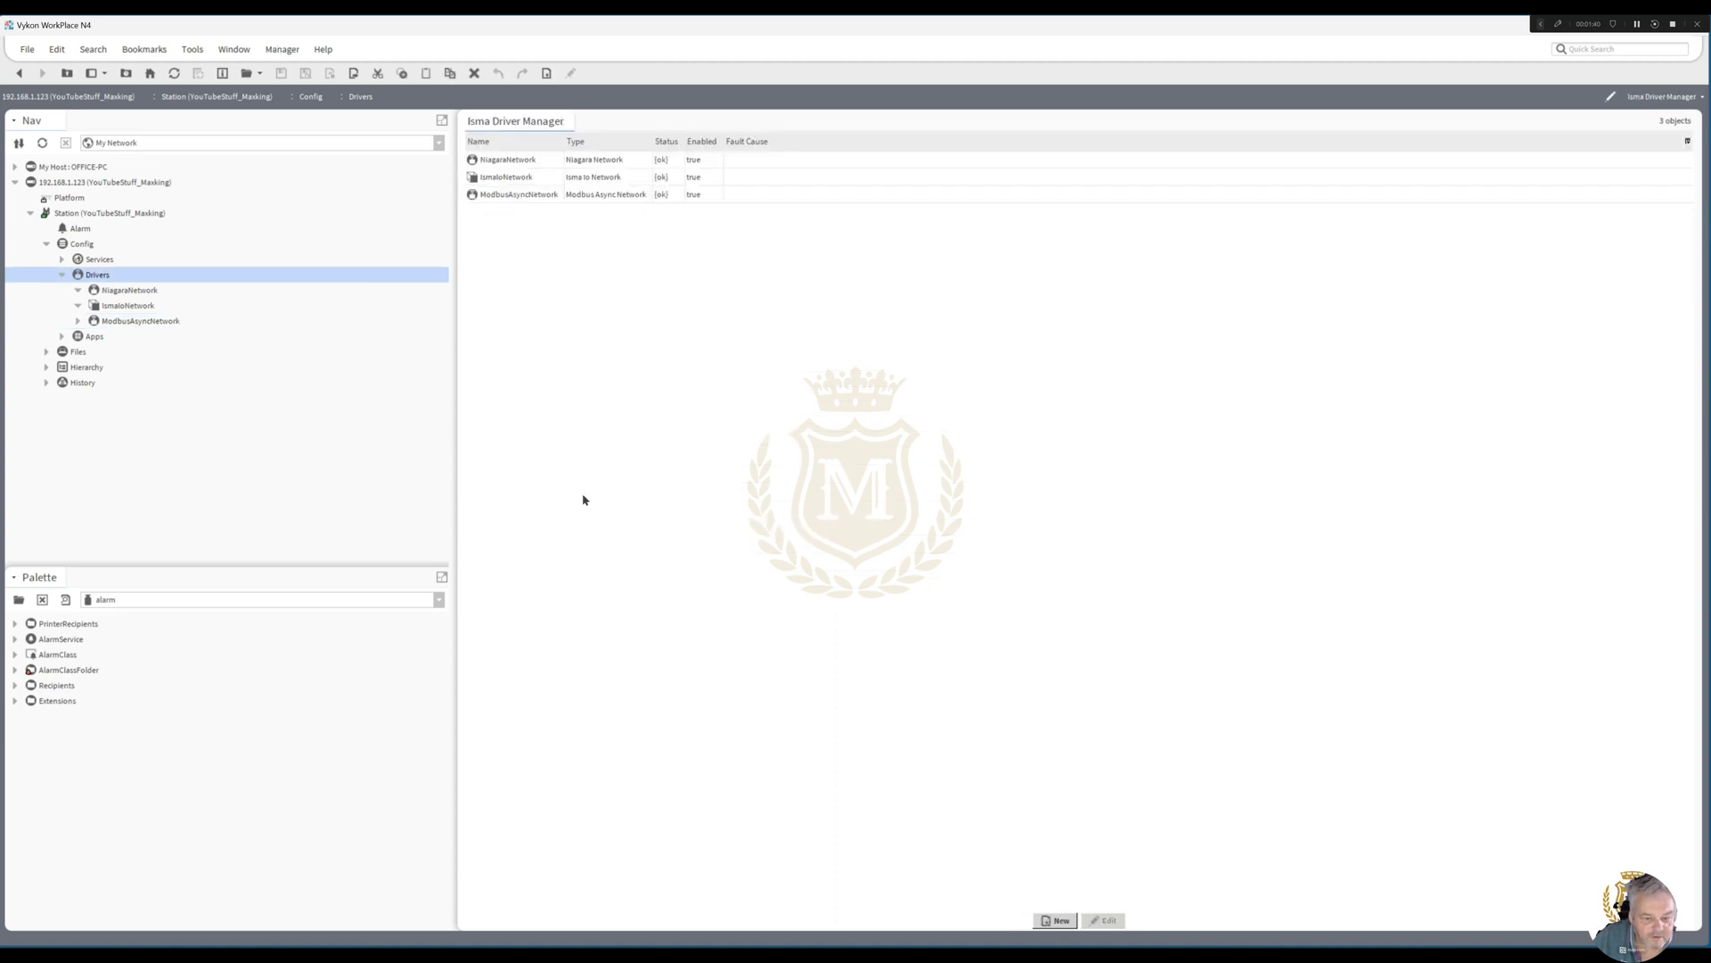
click(1061, 922)
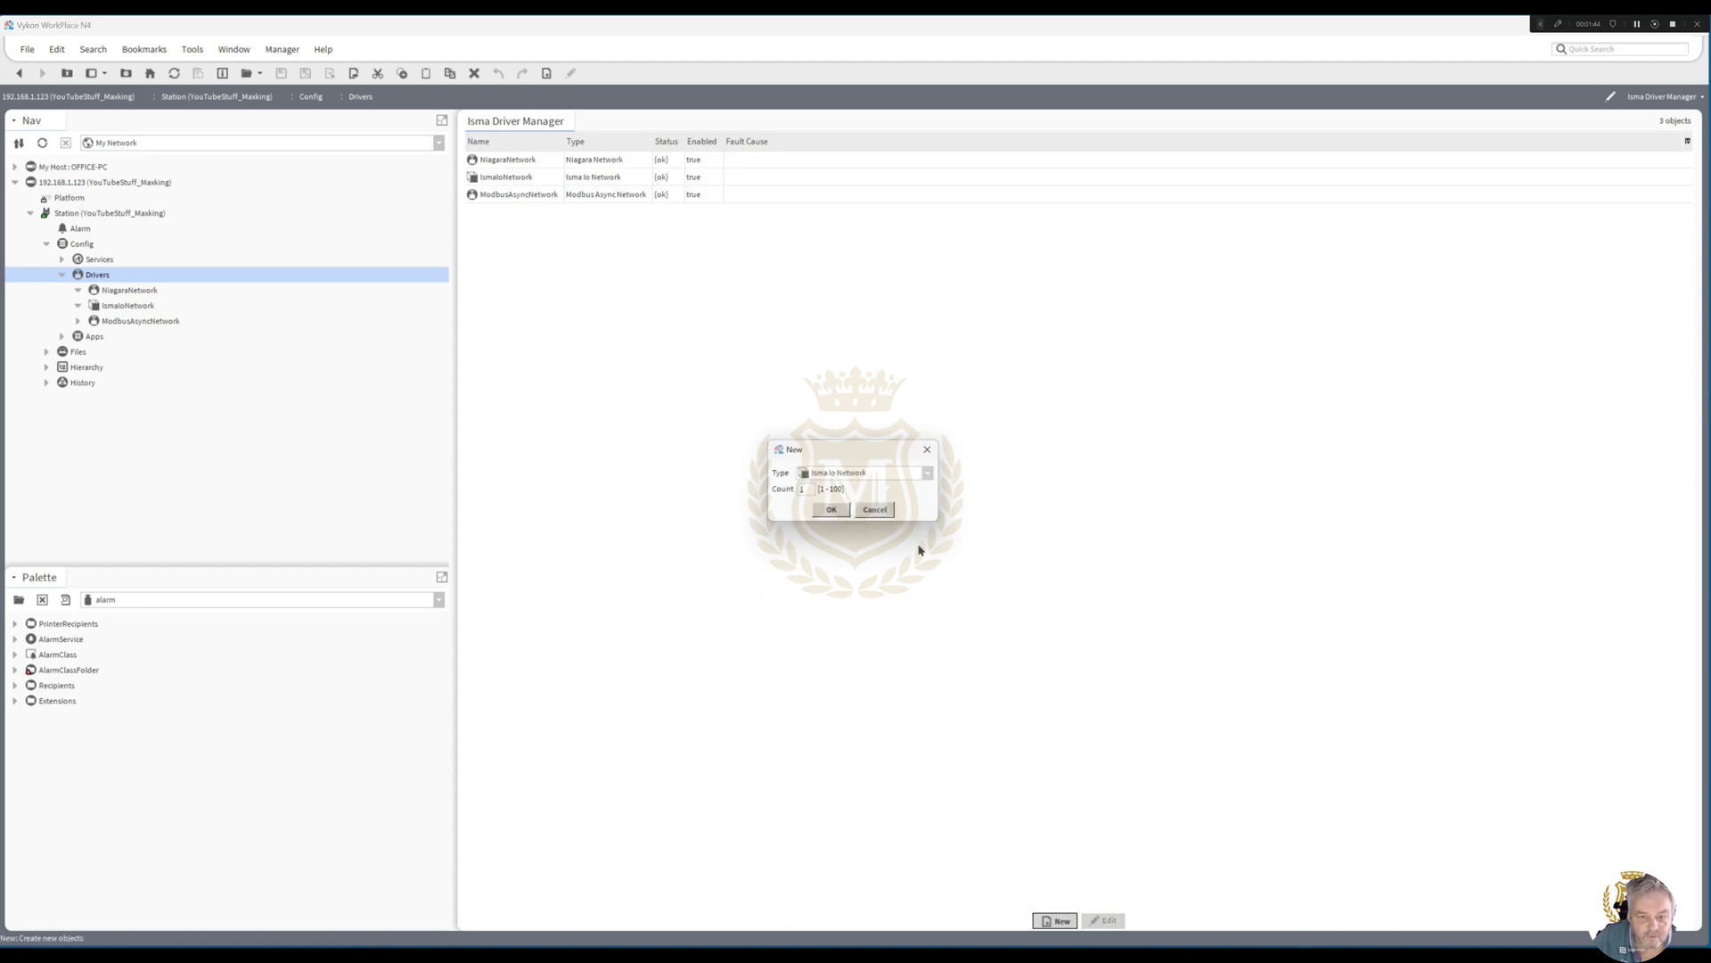
click(928, 477)
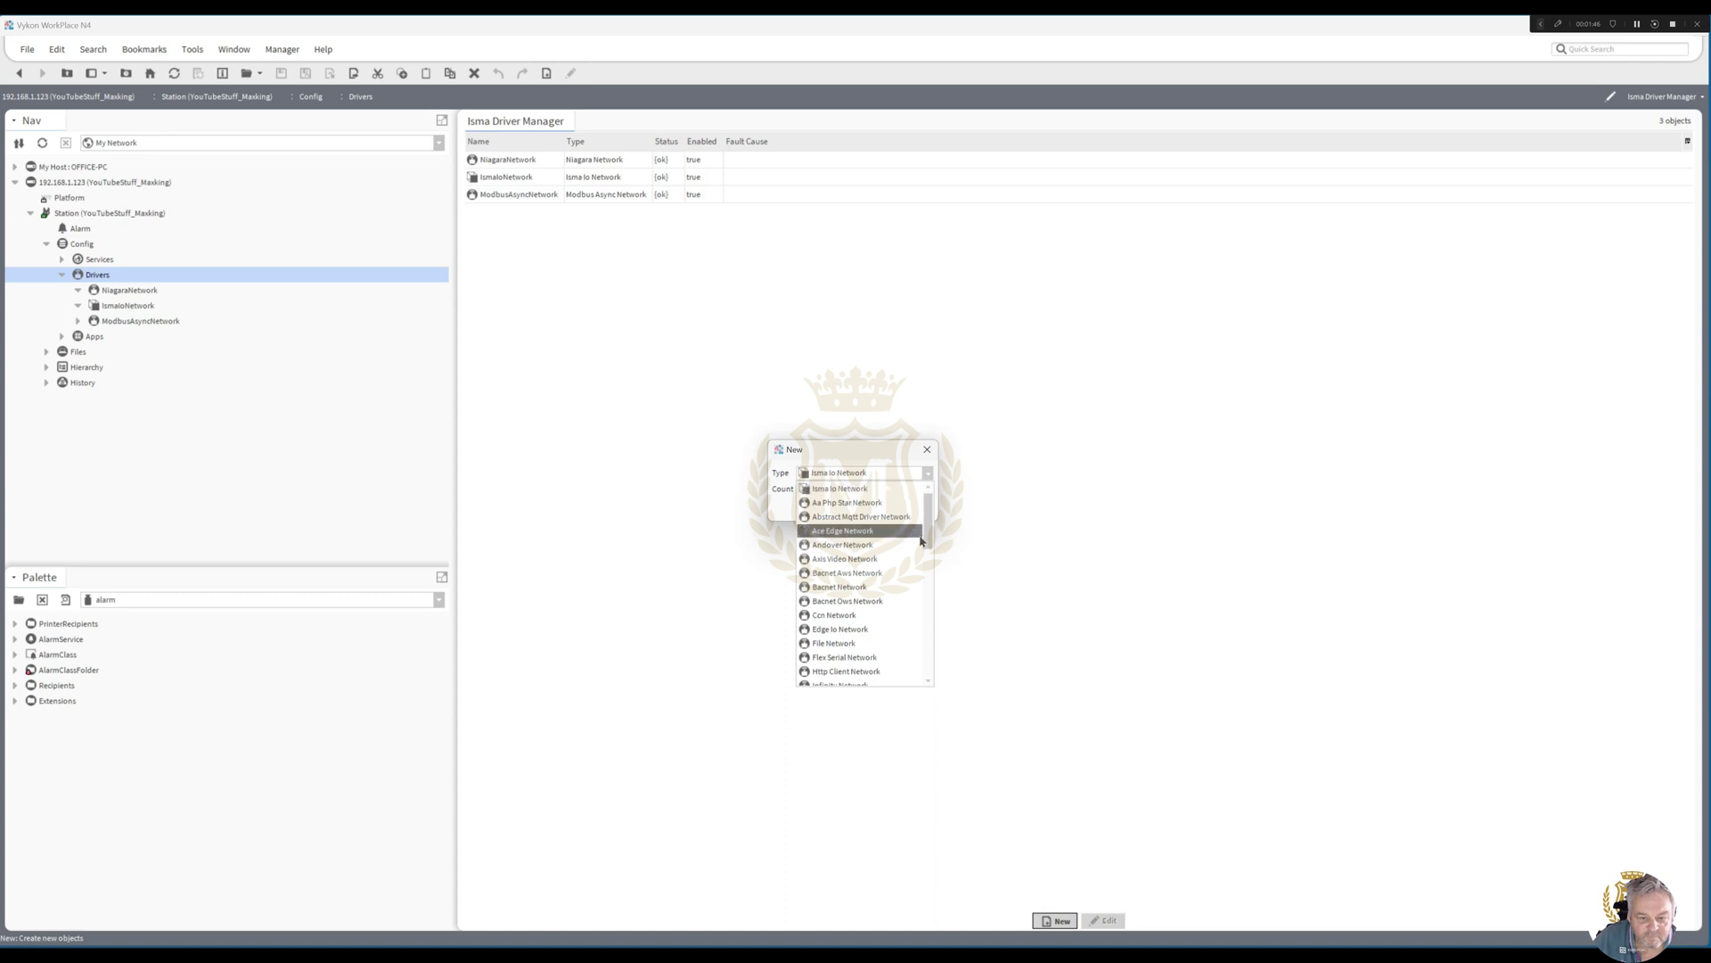
click(898, 587)
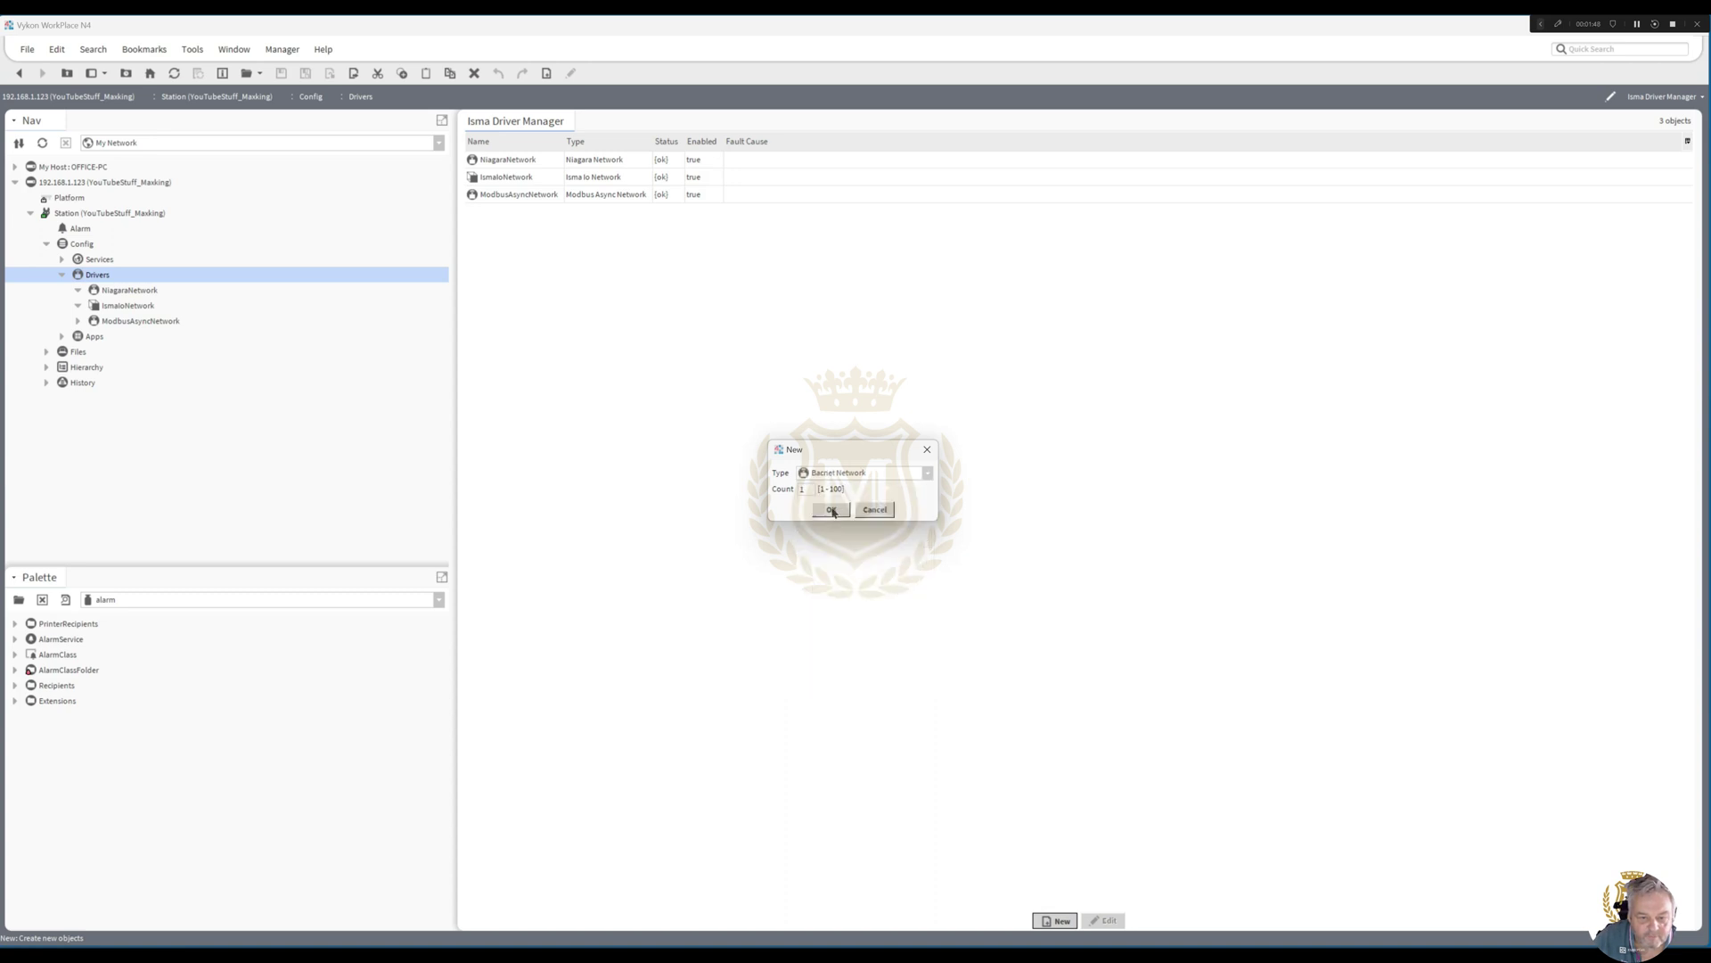
click(831, 509)
click(832, 549)
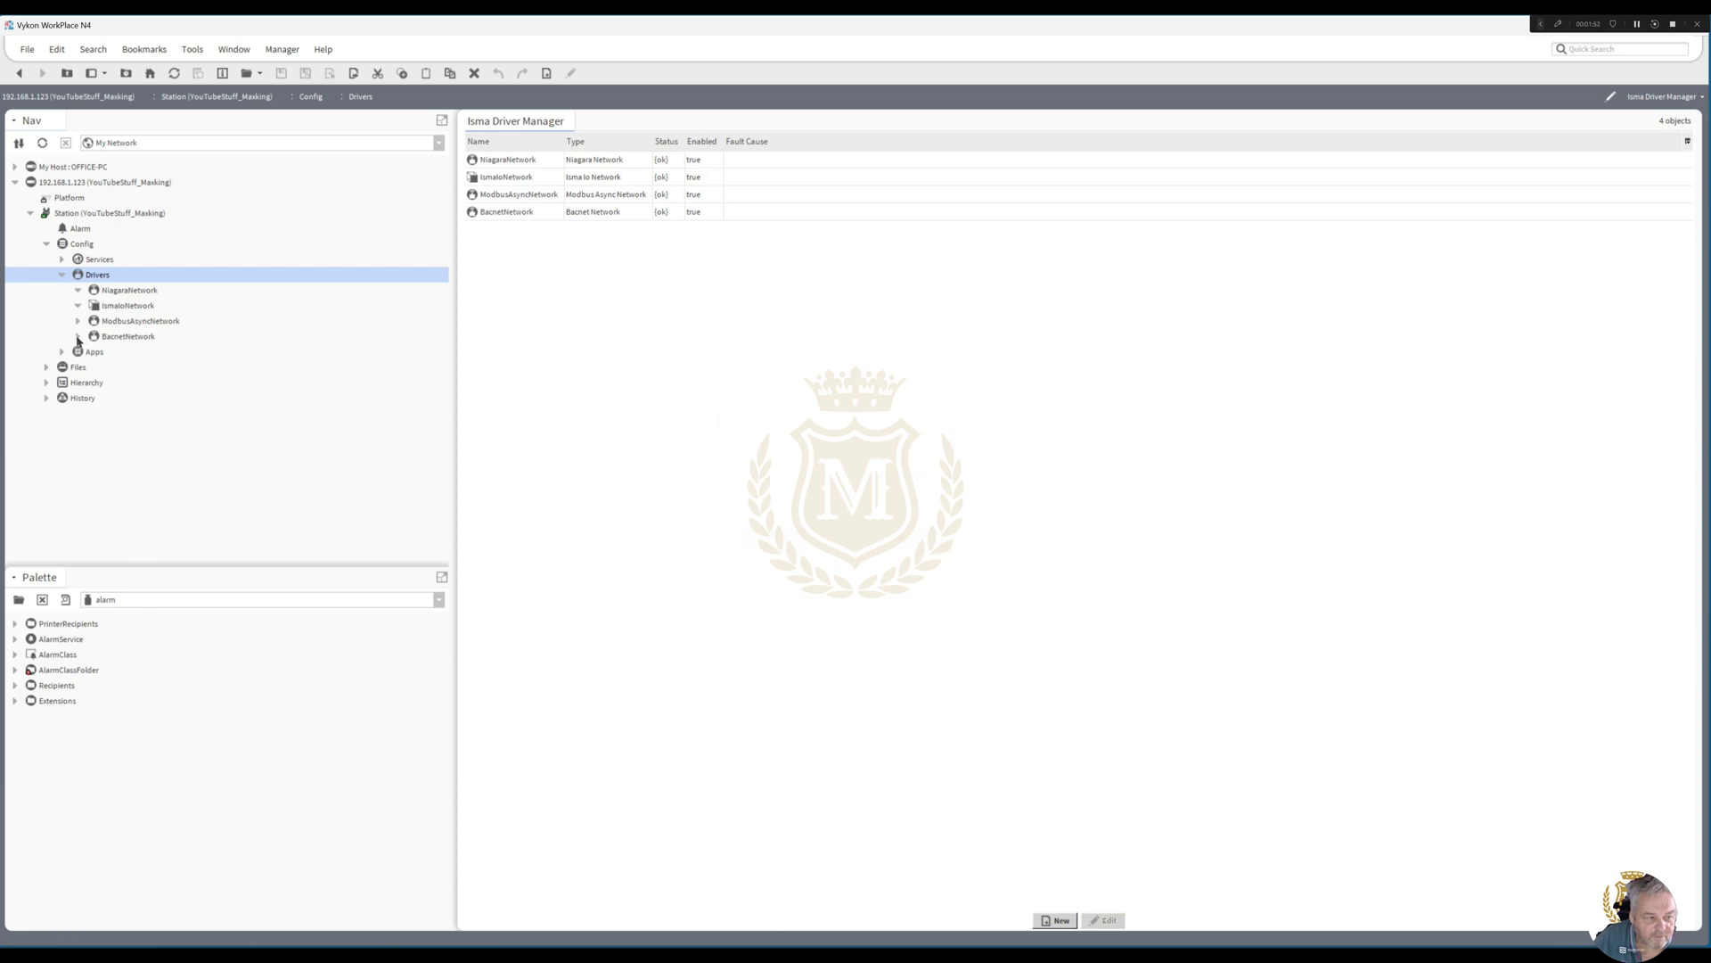
Step: Expand the BacnetNetwork down to its Bacnet Comm Network node and open the Local Device's property sheet
click(78, 336)
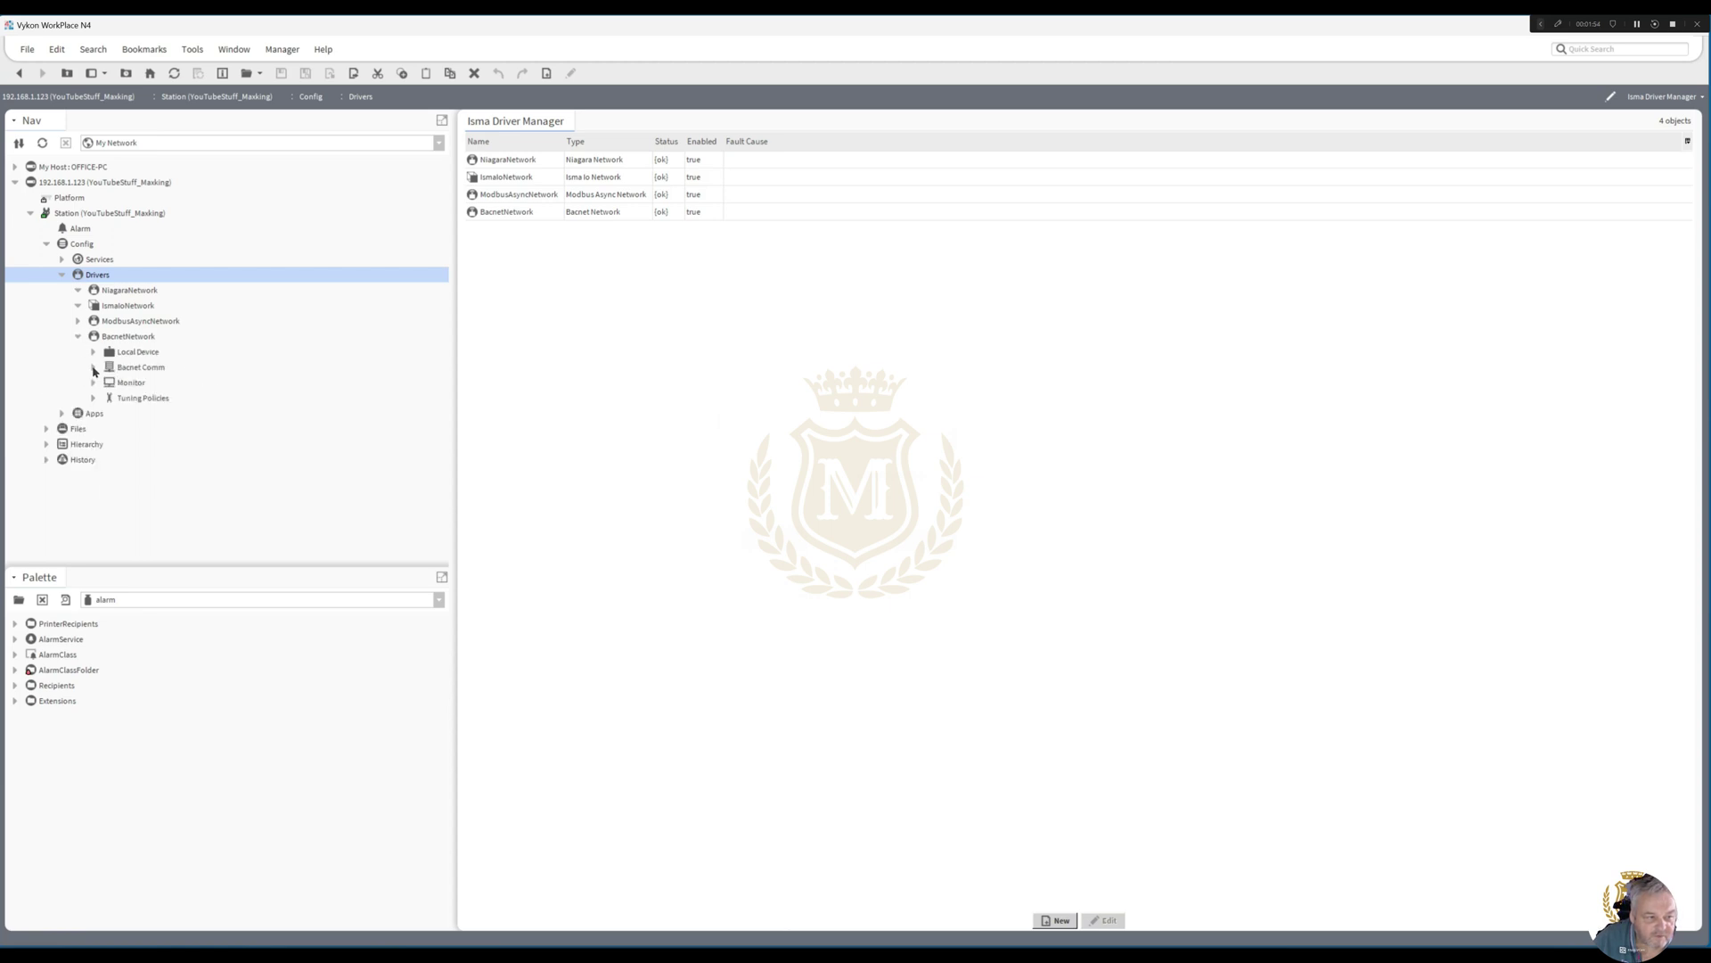
click(94, 368)
click(110, 430)
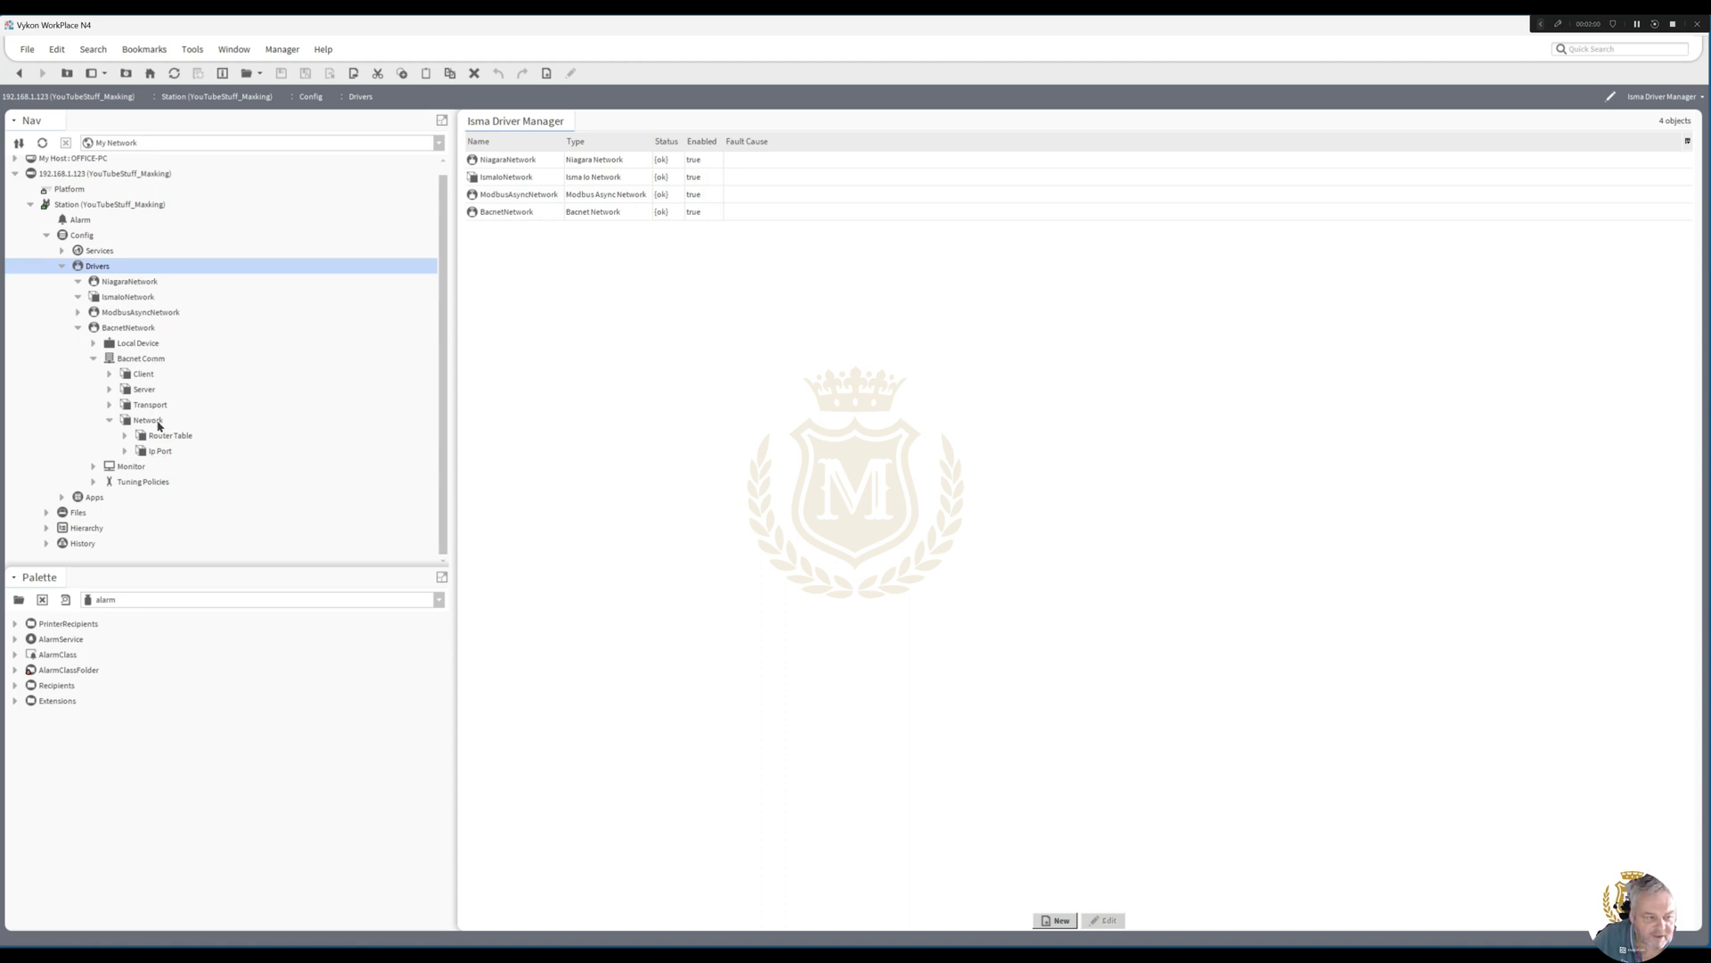
double_click(143, 328)
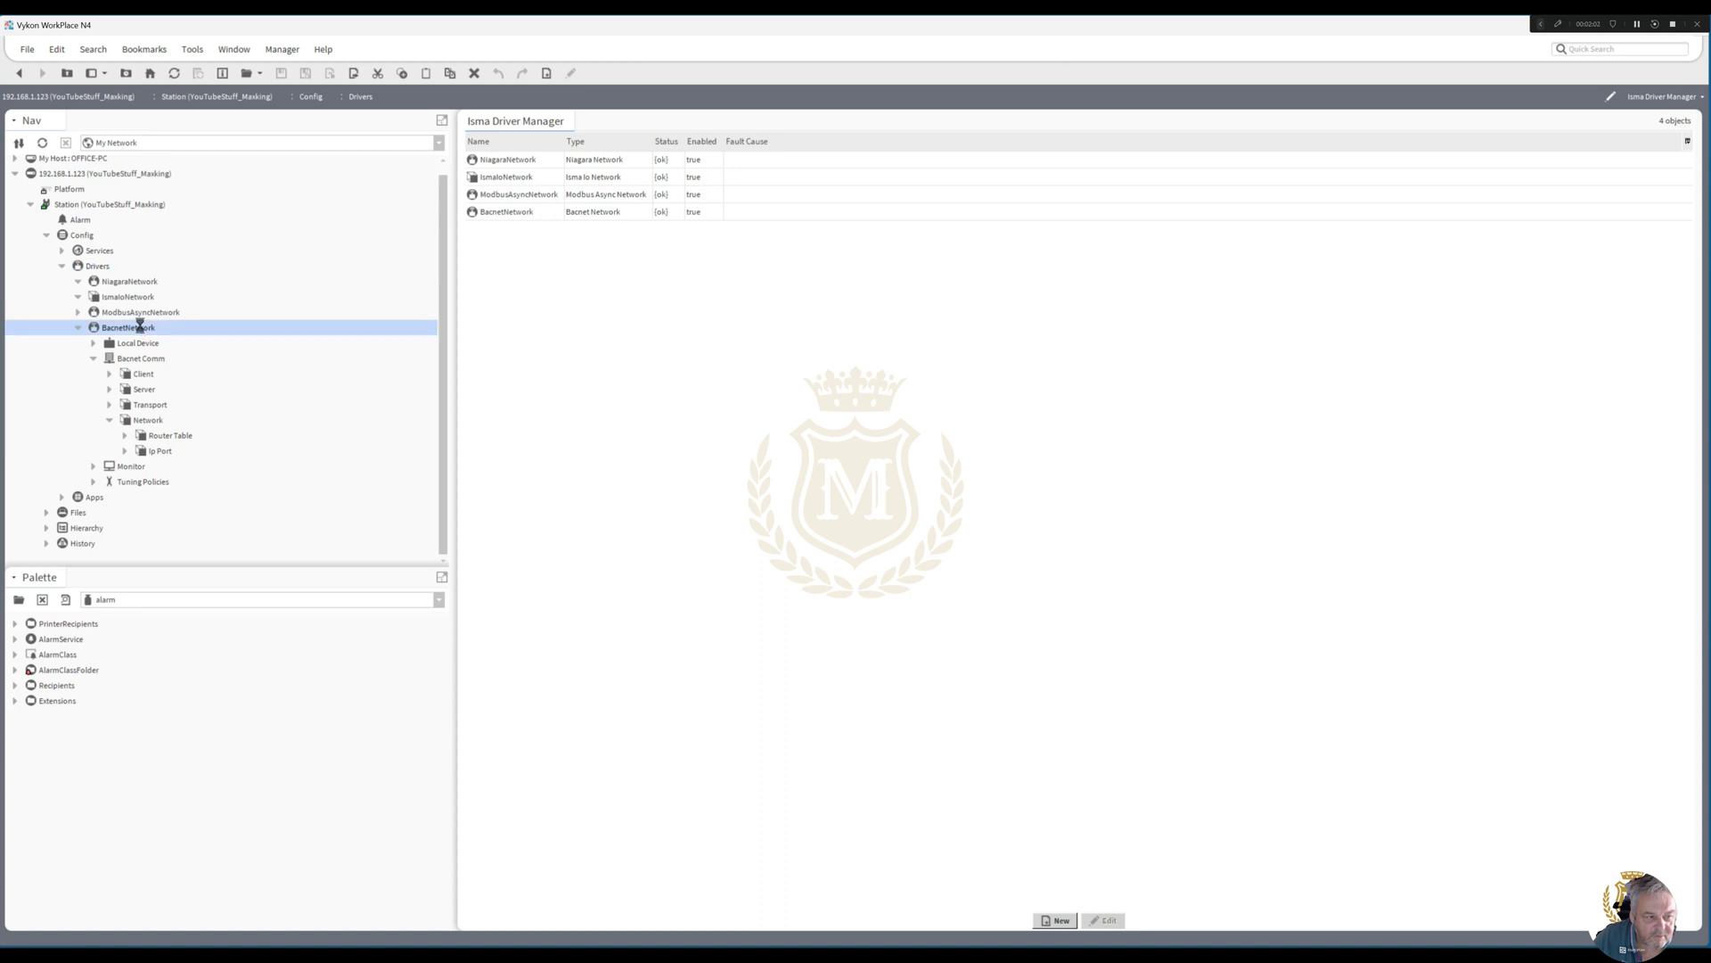
double_click(137, 343)
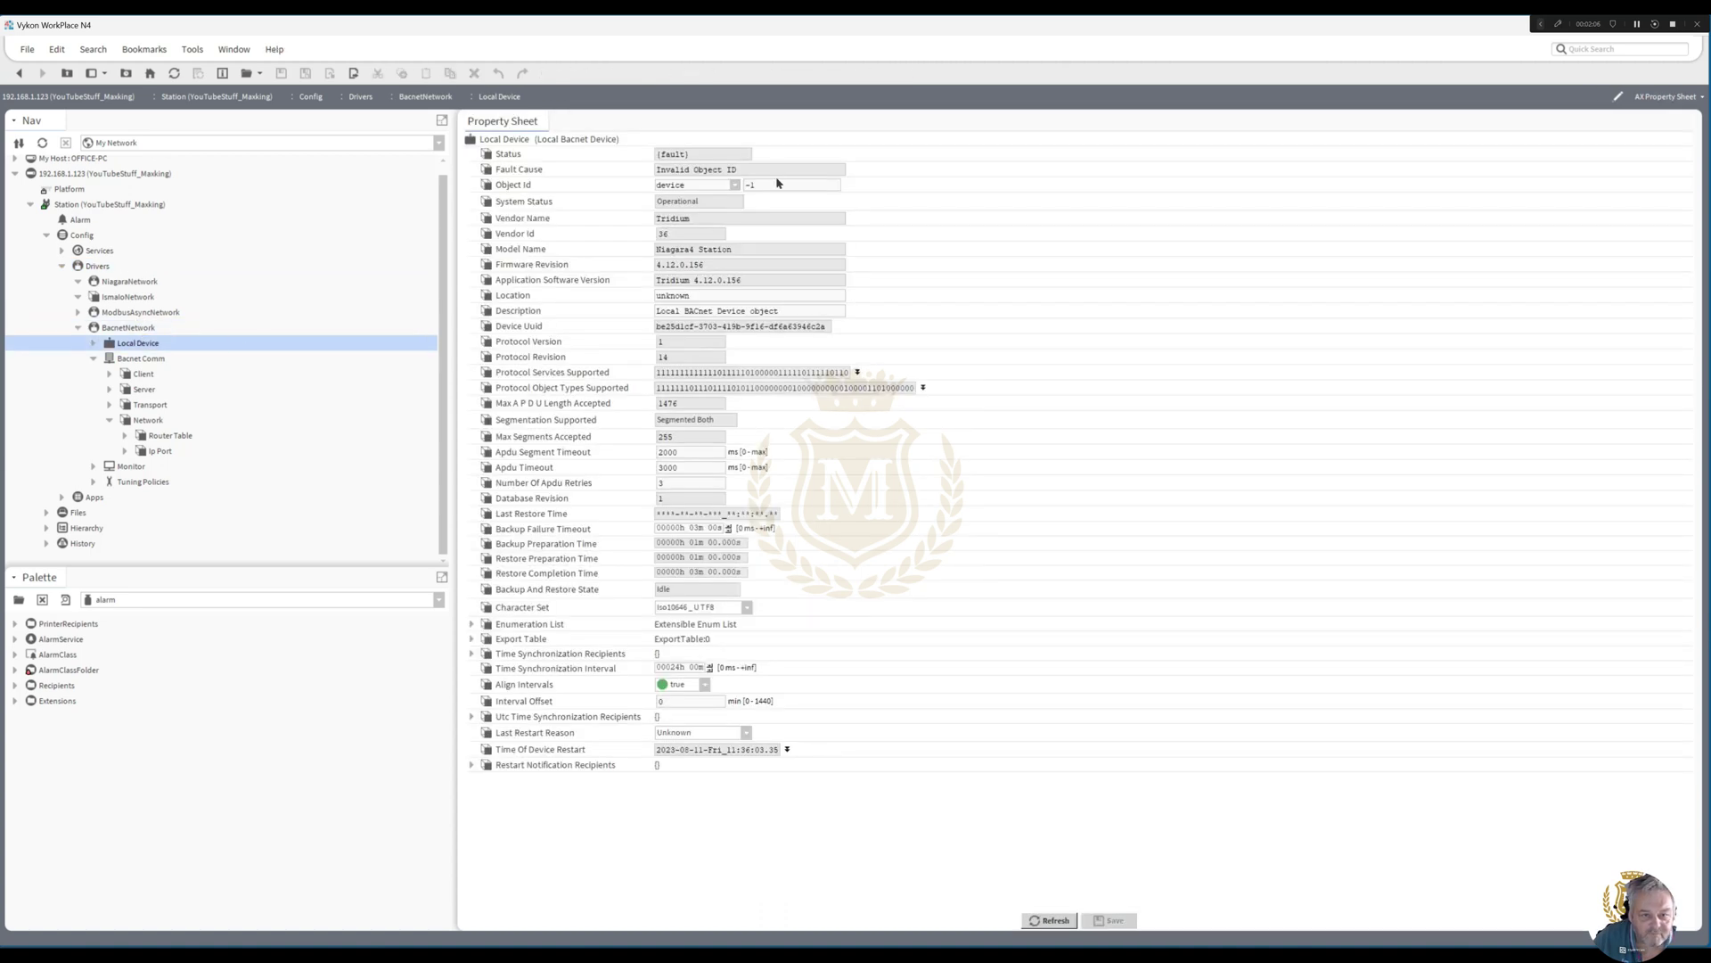
Step: Set the BACnet Local Device's Object Id instance to 1 and save it
click(775, 185)
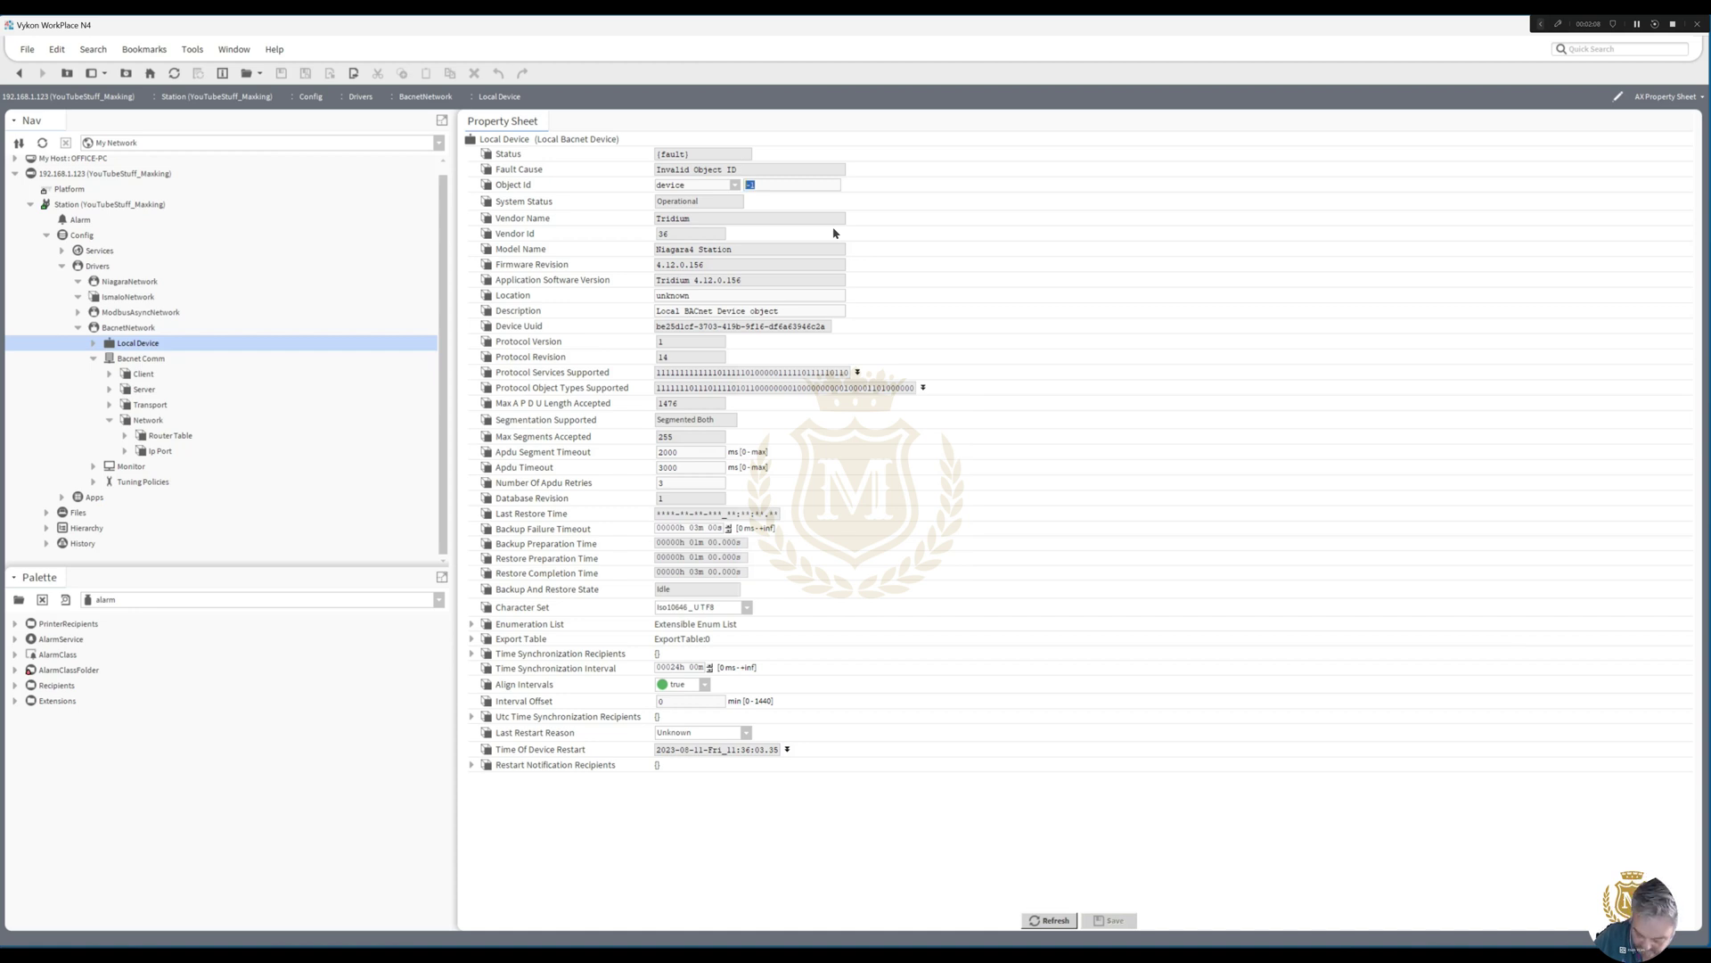
text(1)
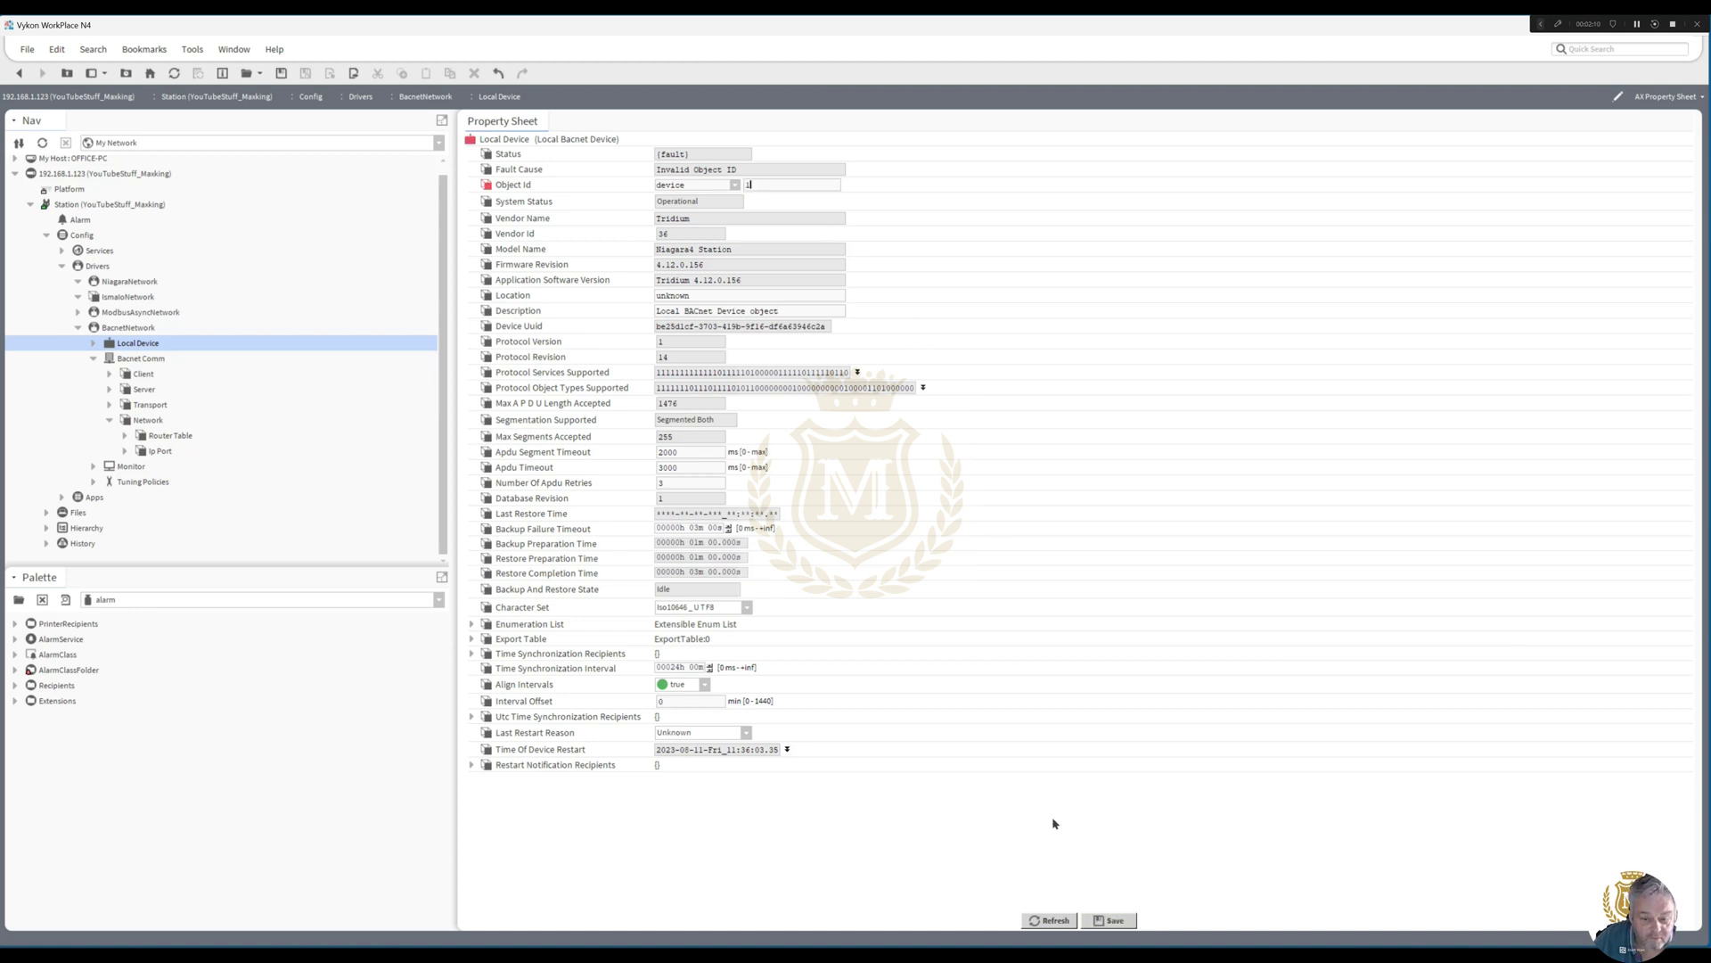
click(1111, 919)
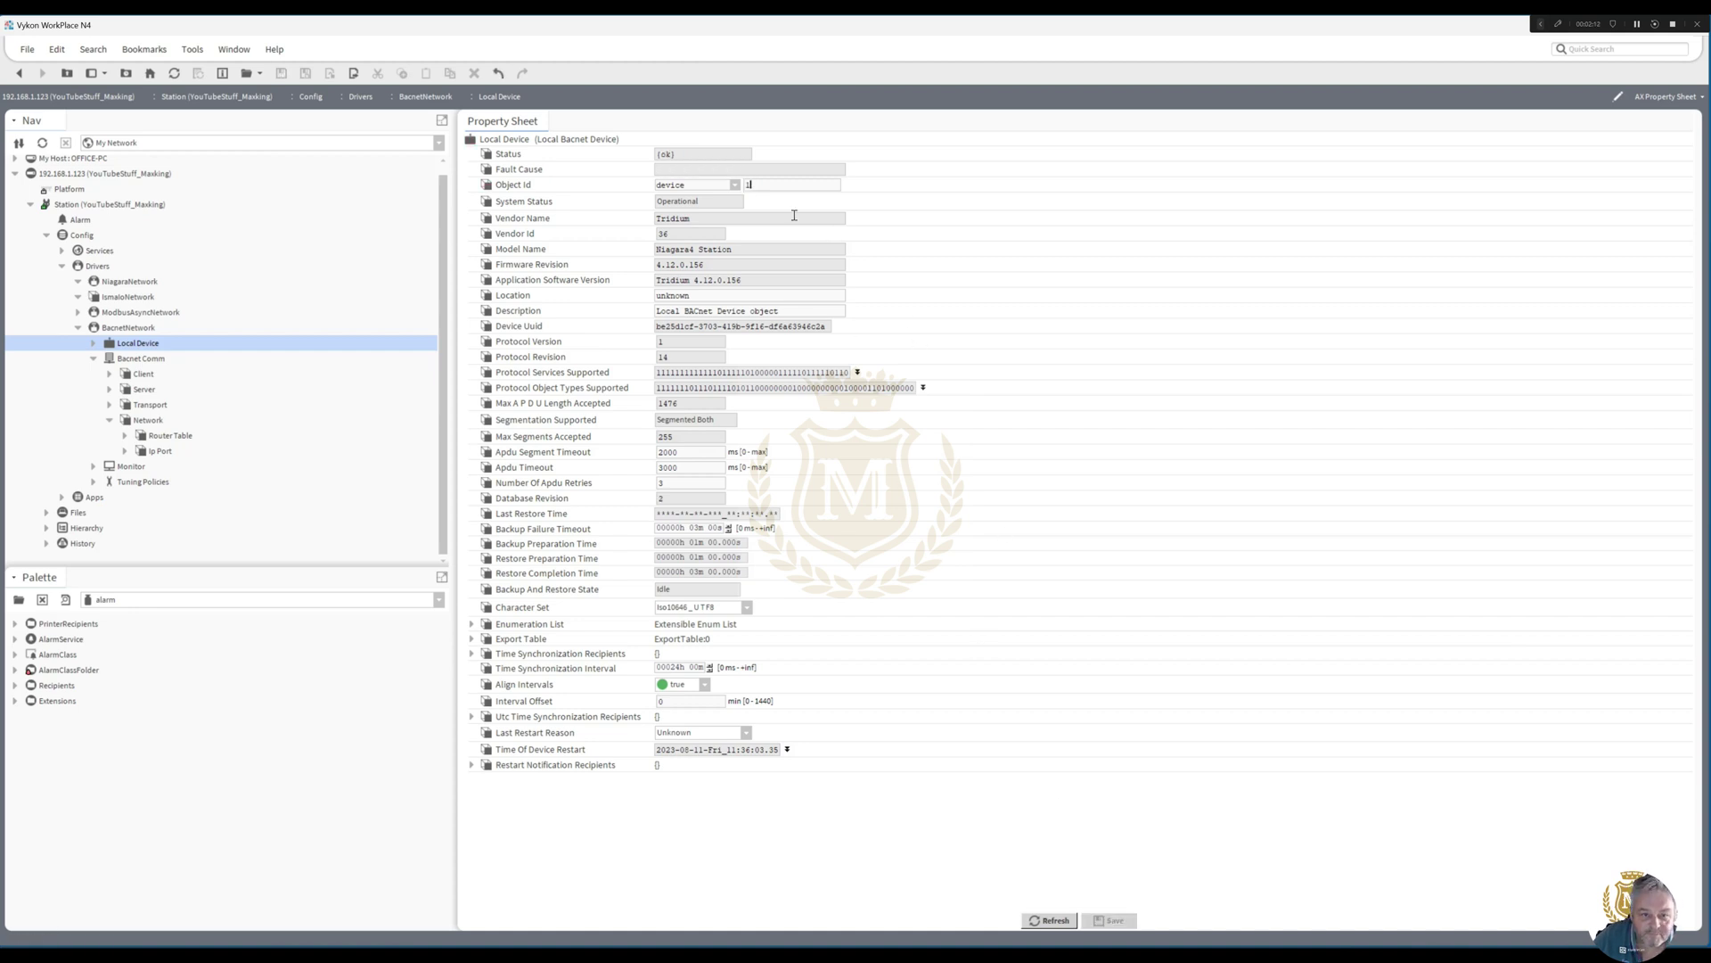
Step: Set the Local Device's Object Id instance to 123456 and its Location to "MAC36NL cntroller in MCC Panel", saving each change
text(123456)
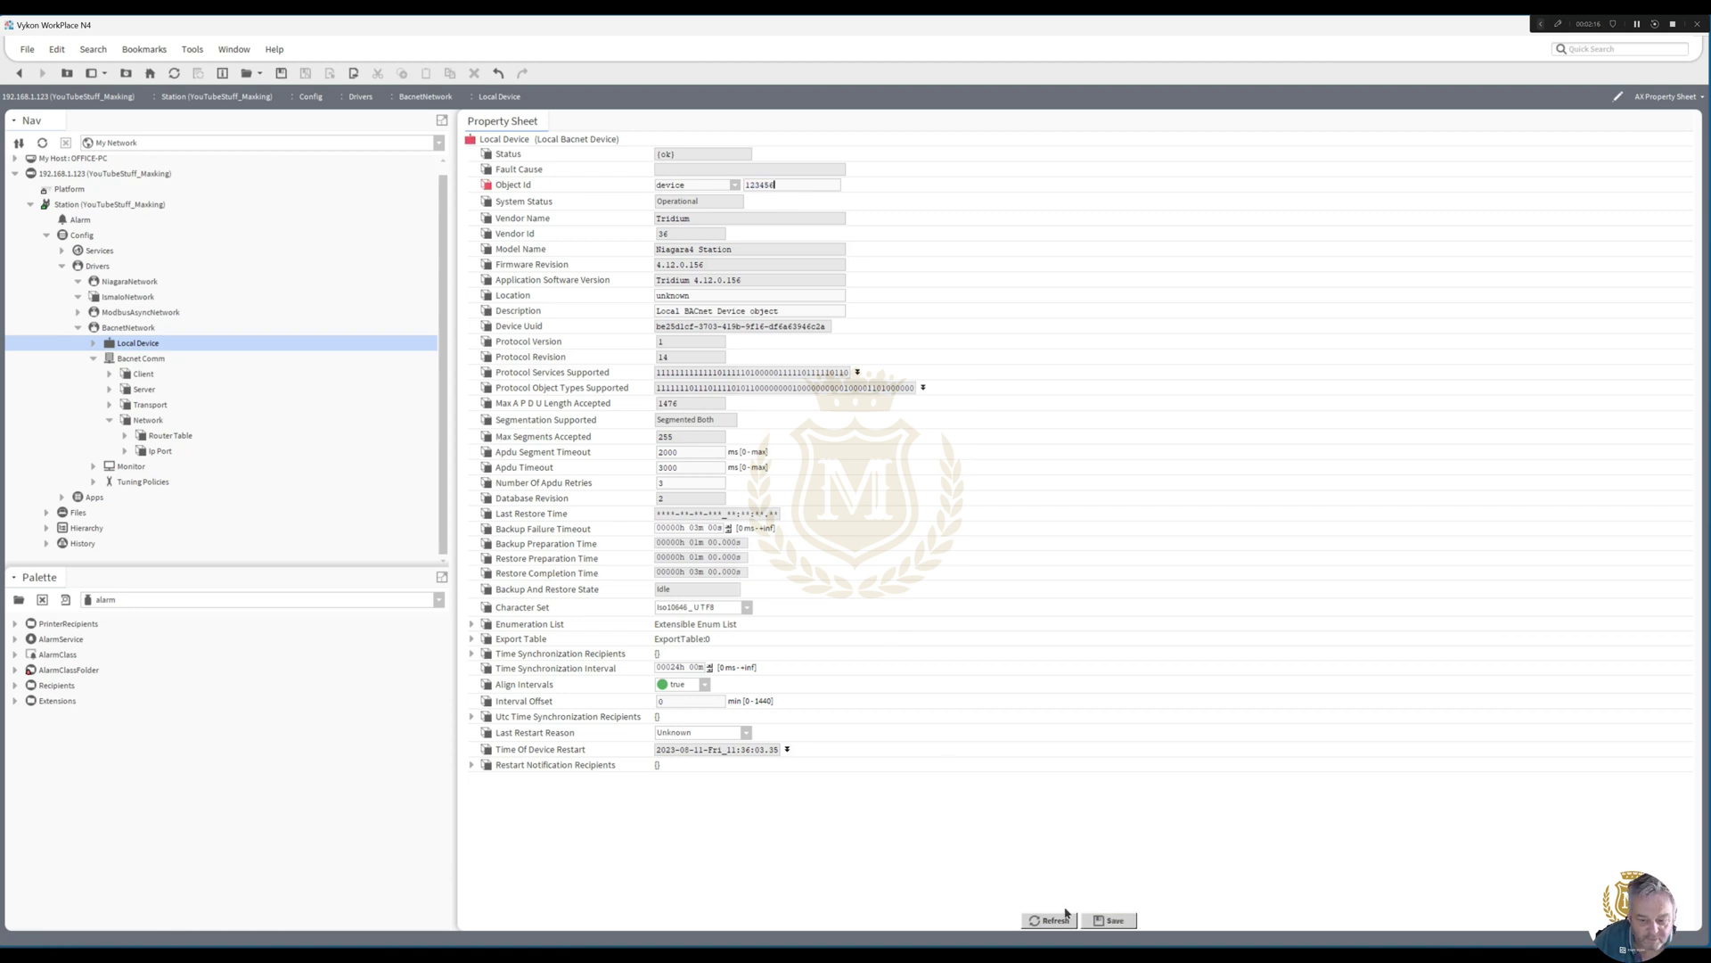
click(1109, 919)
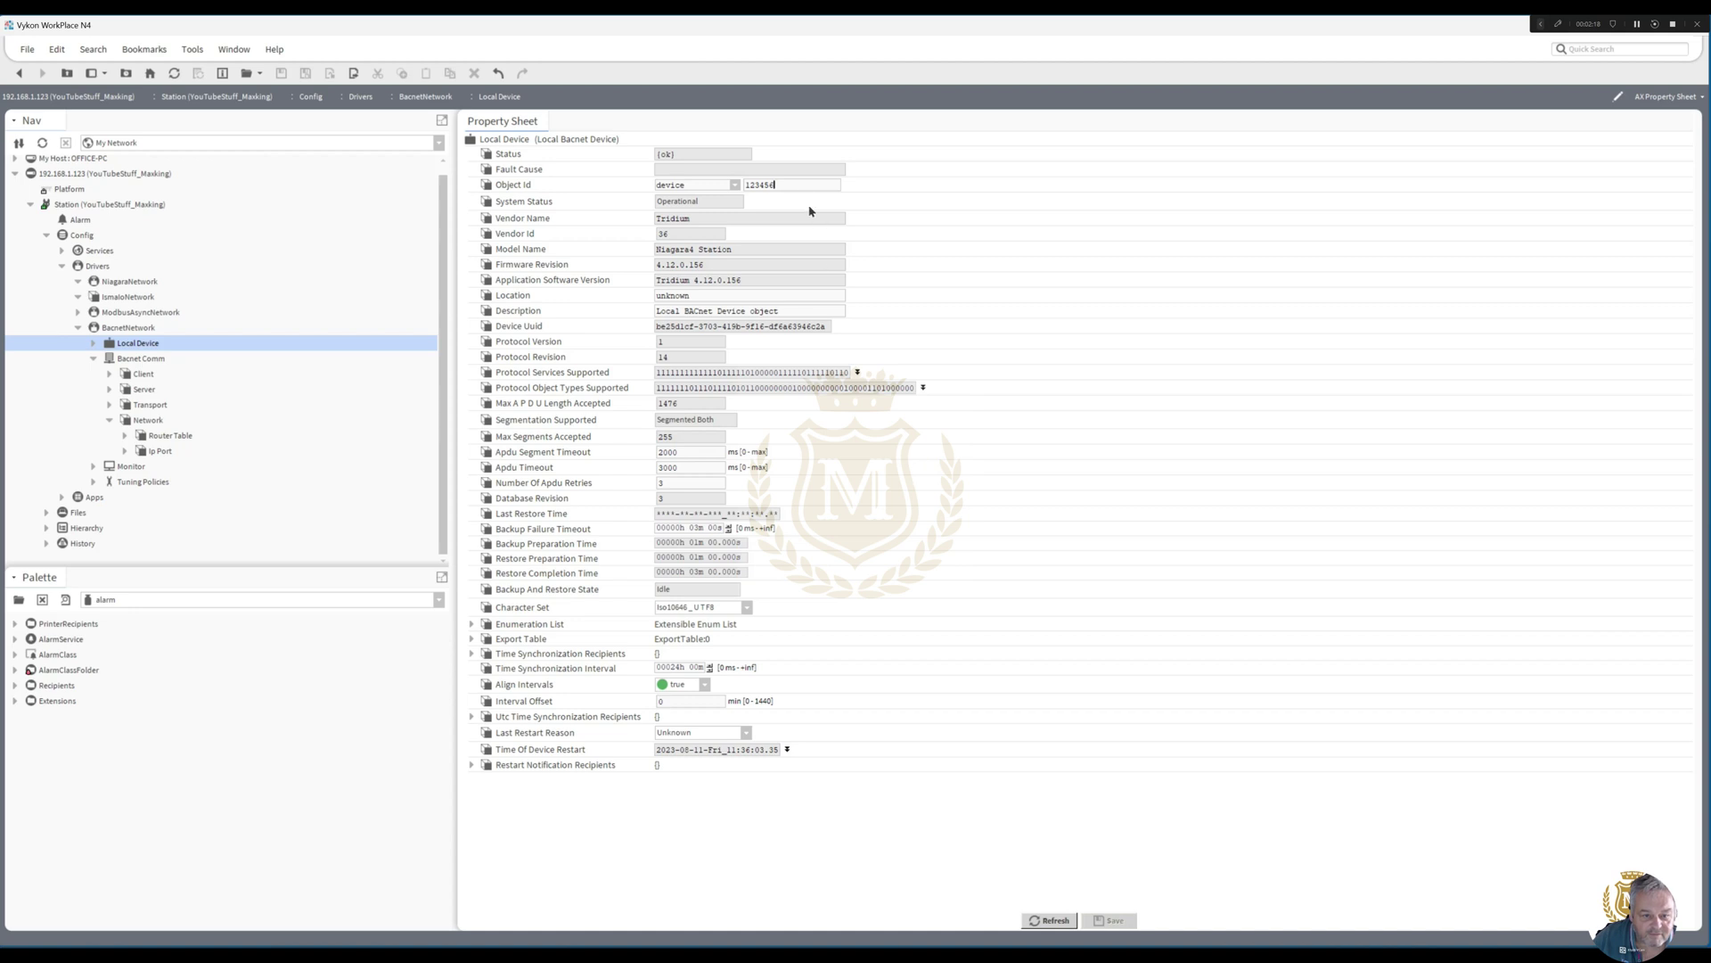
double_click(714, 295)
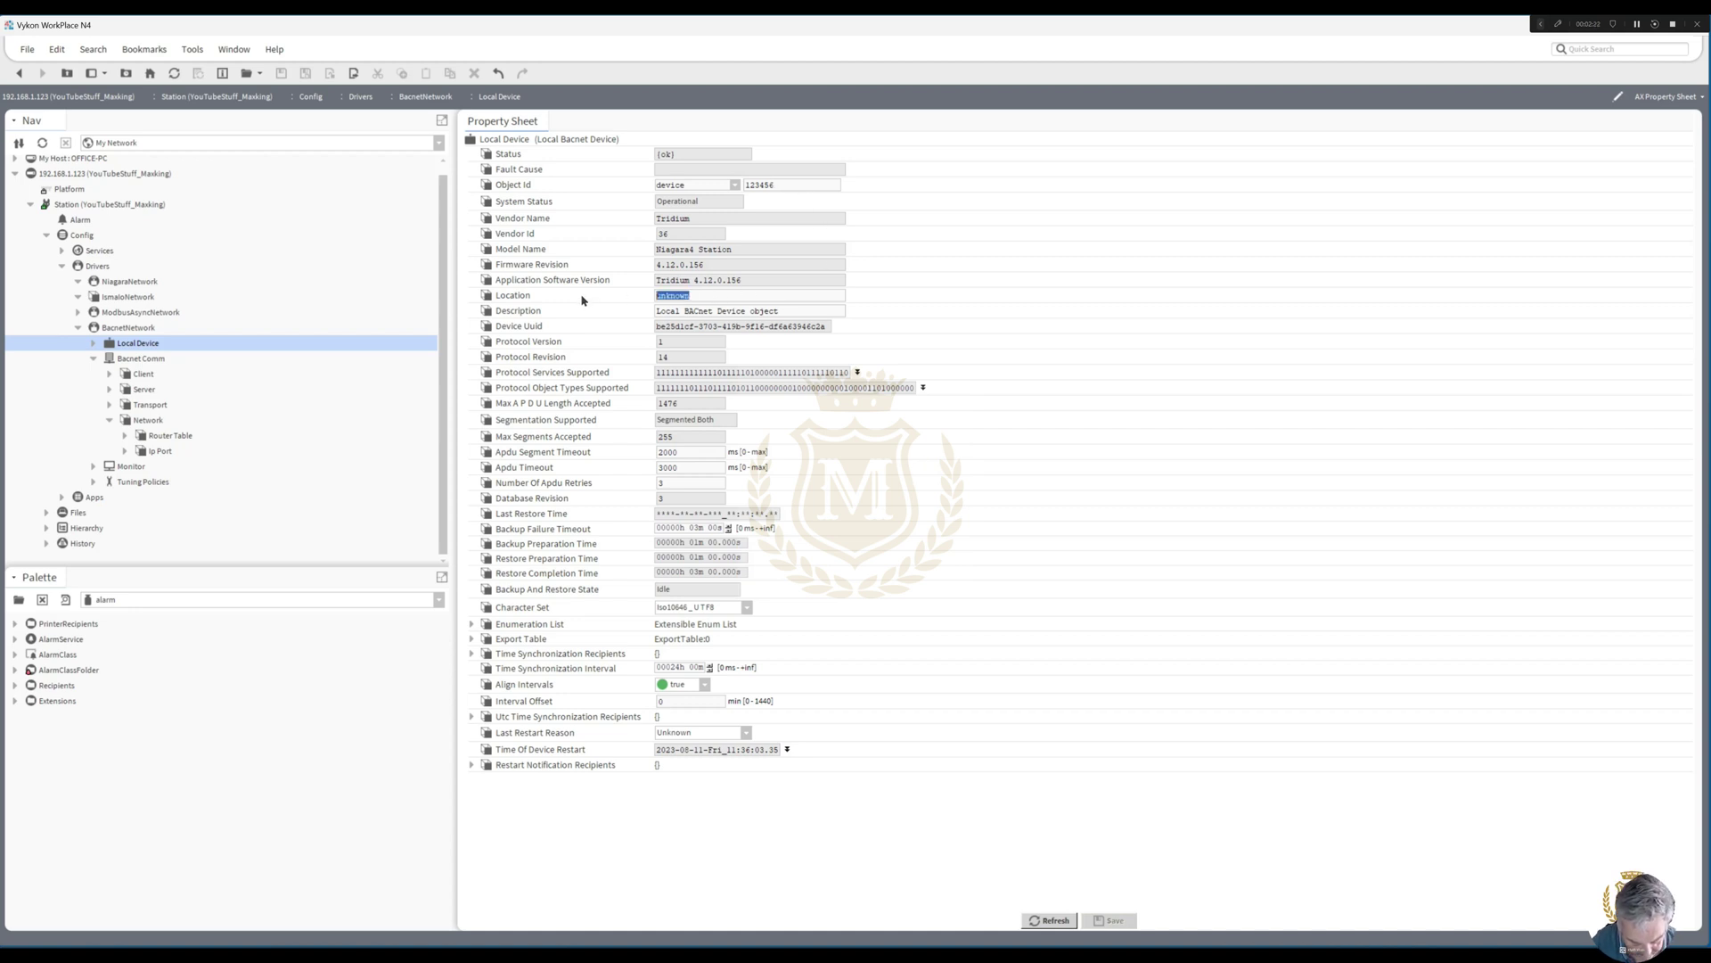
text(MAC)
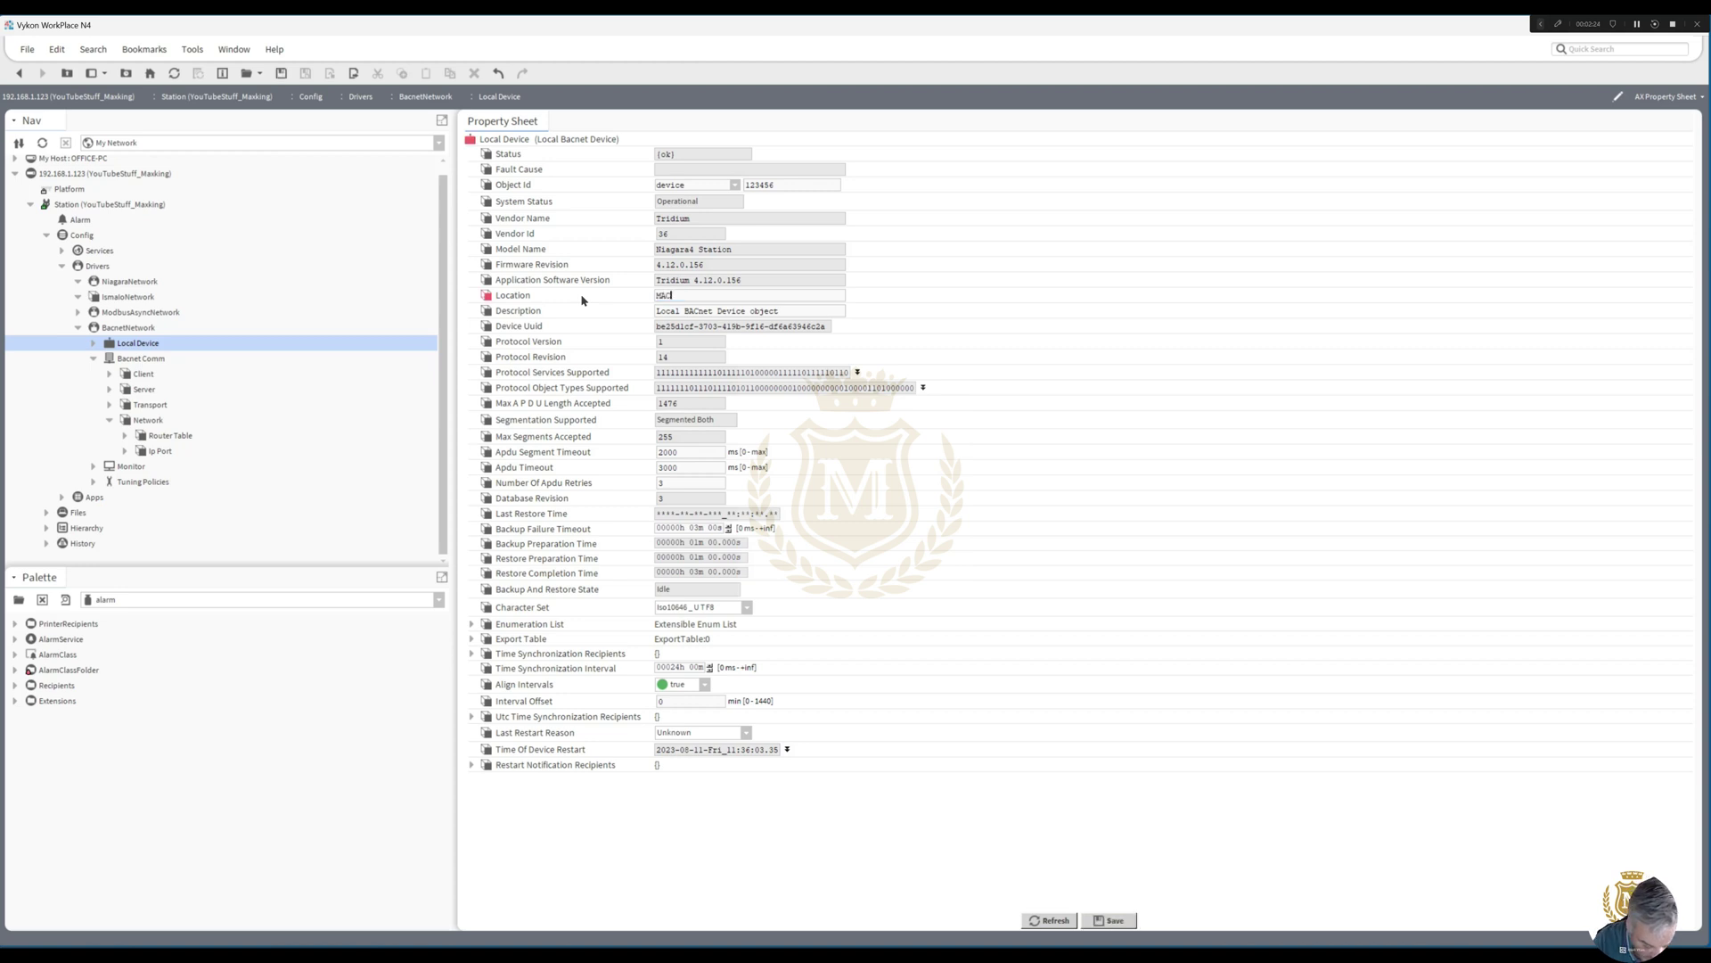
text(3)
text(6HL )
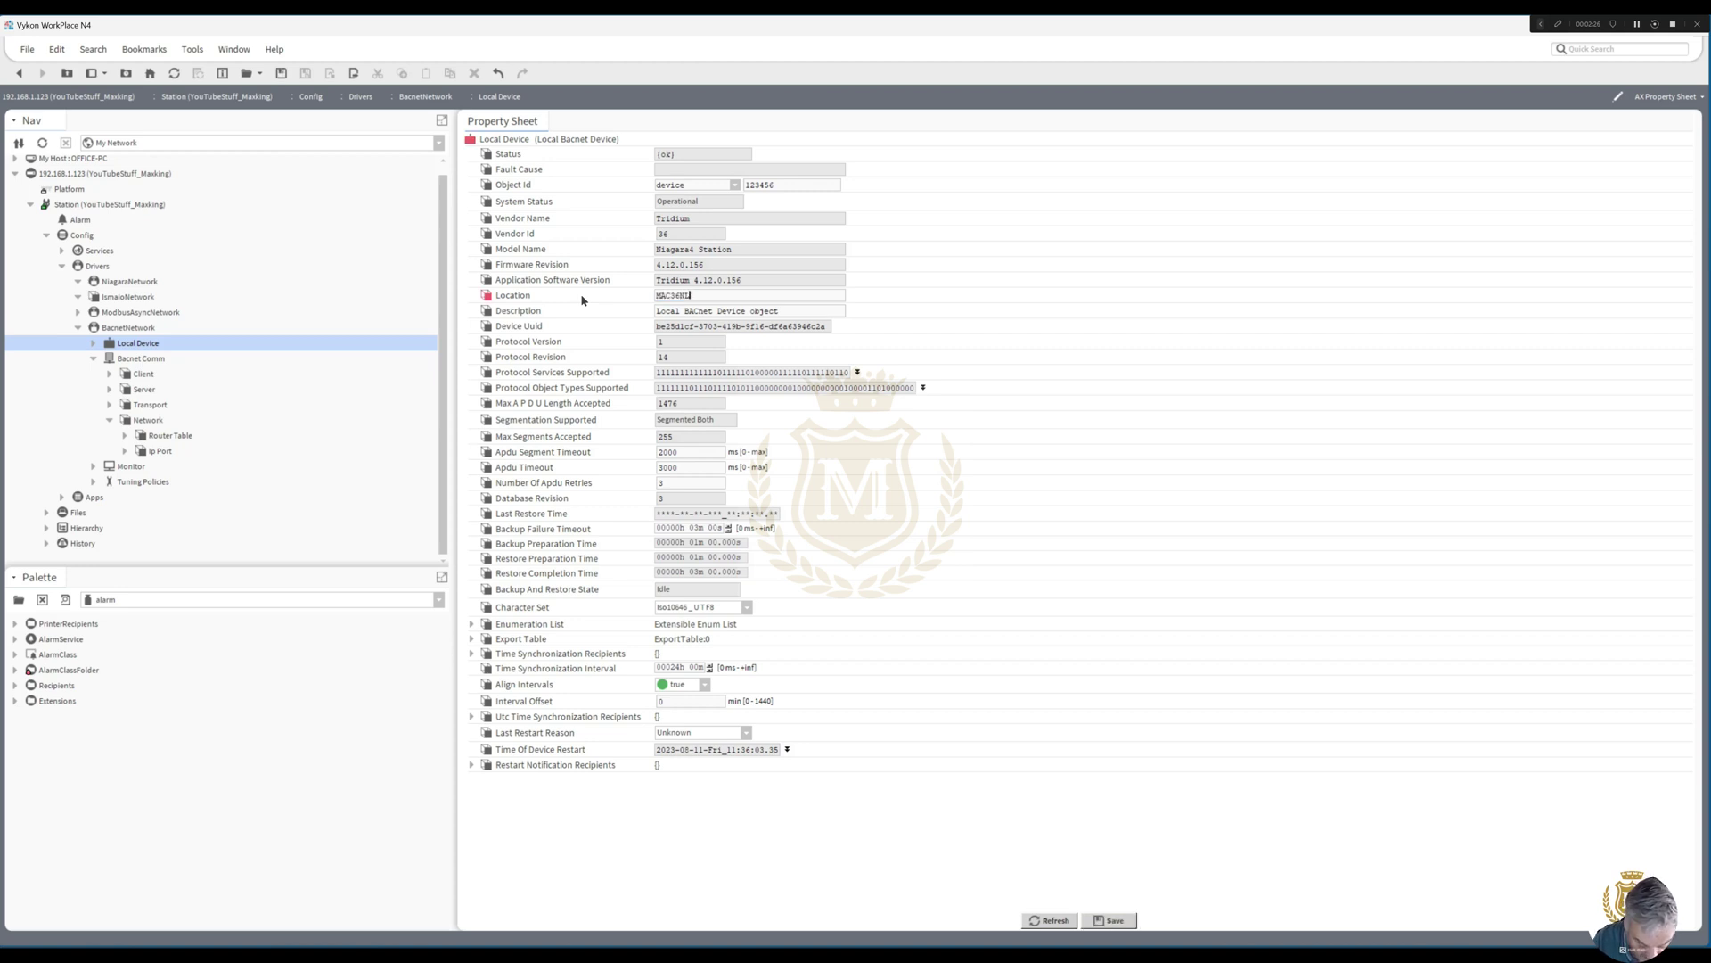
text(controller)
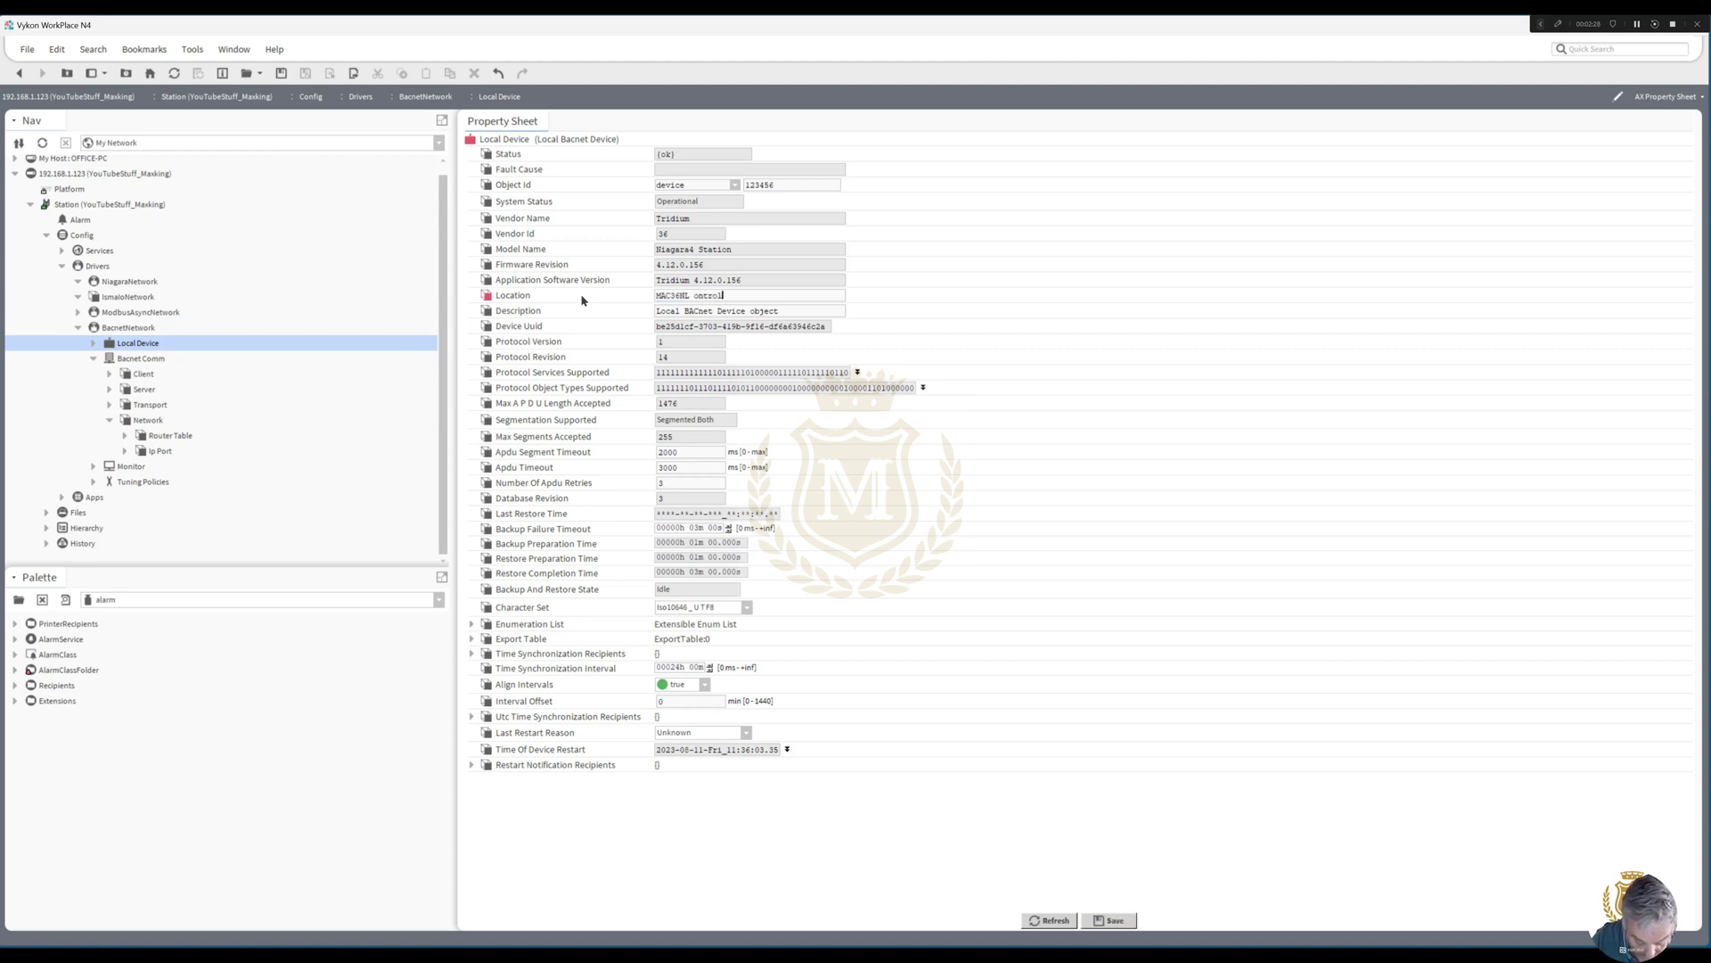
text( in MCC )
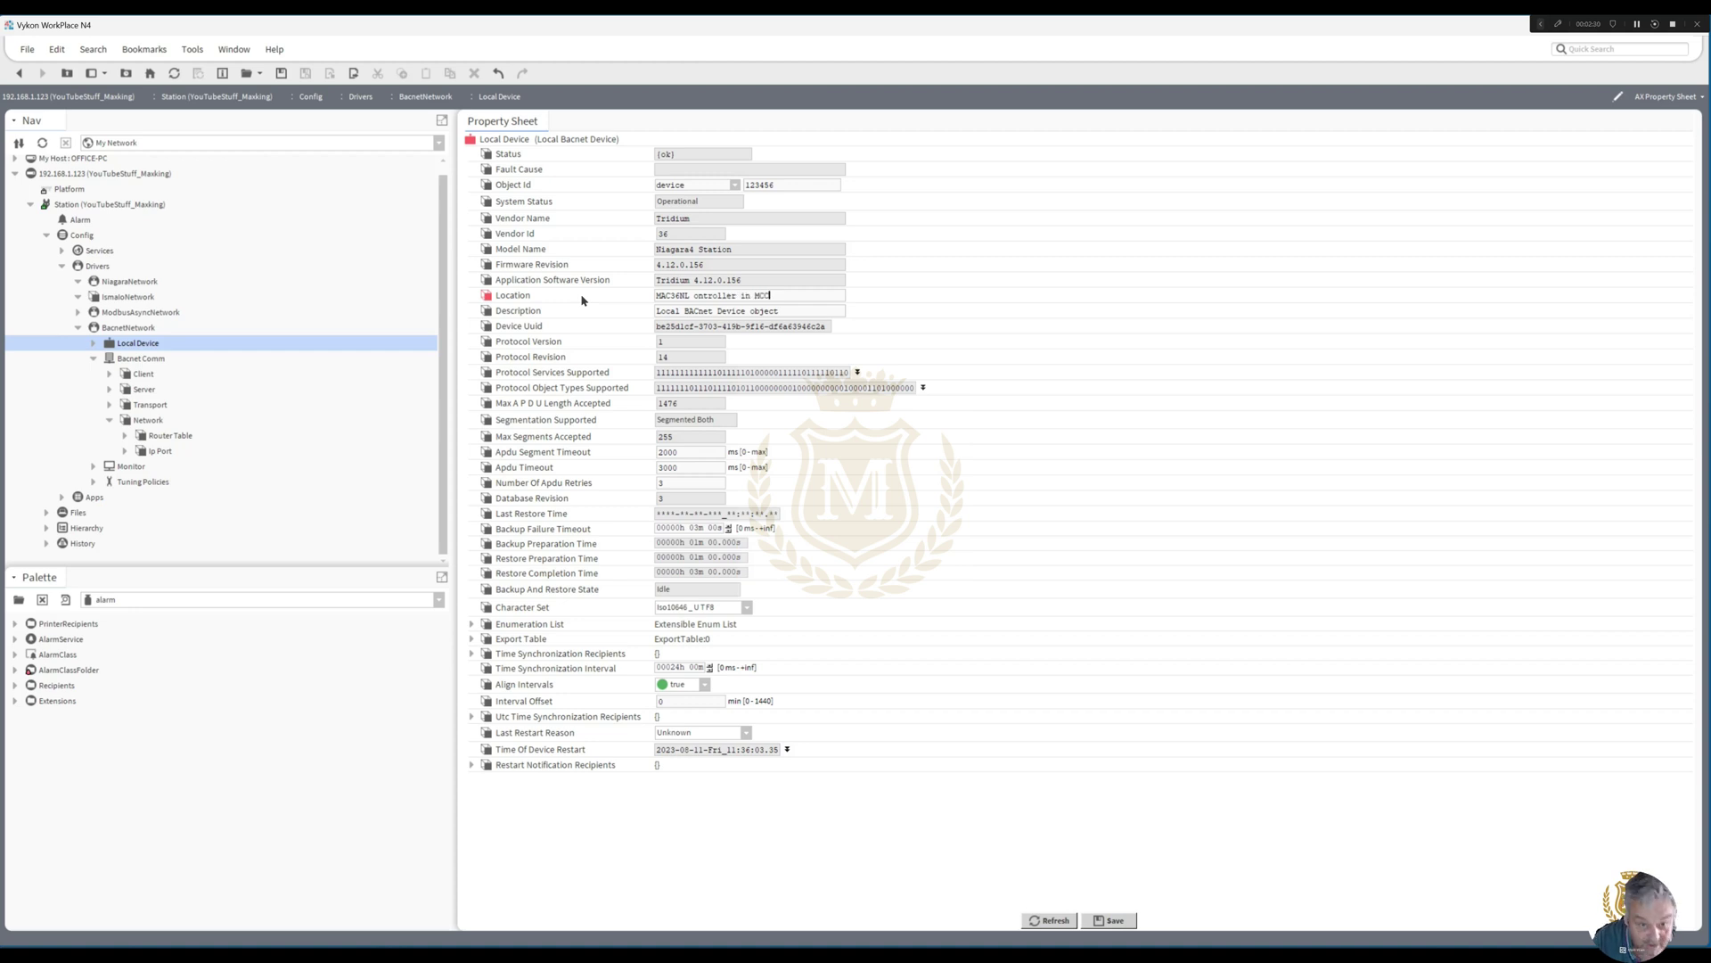
text(Pa)
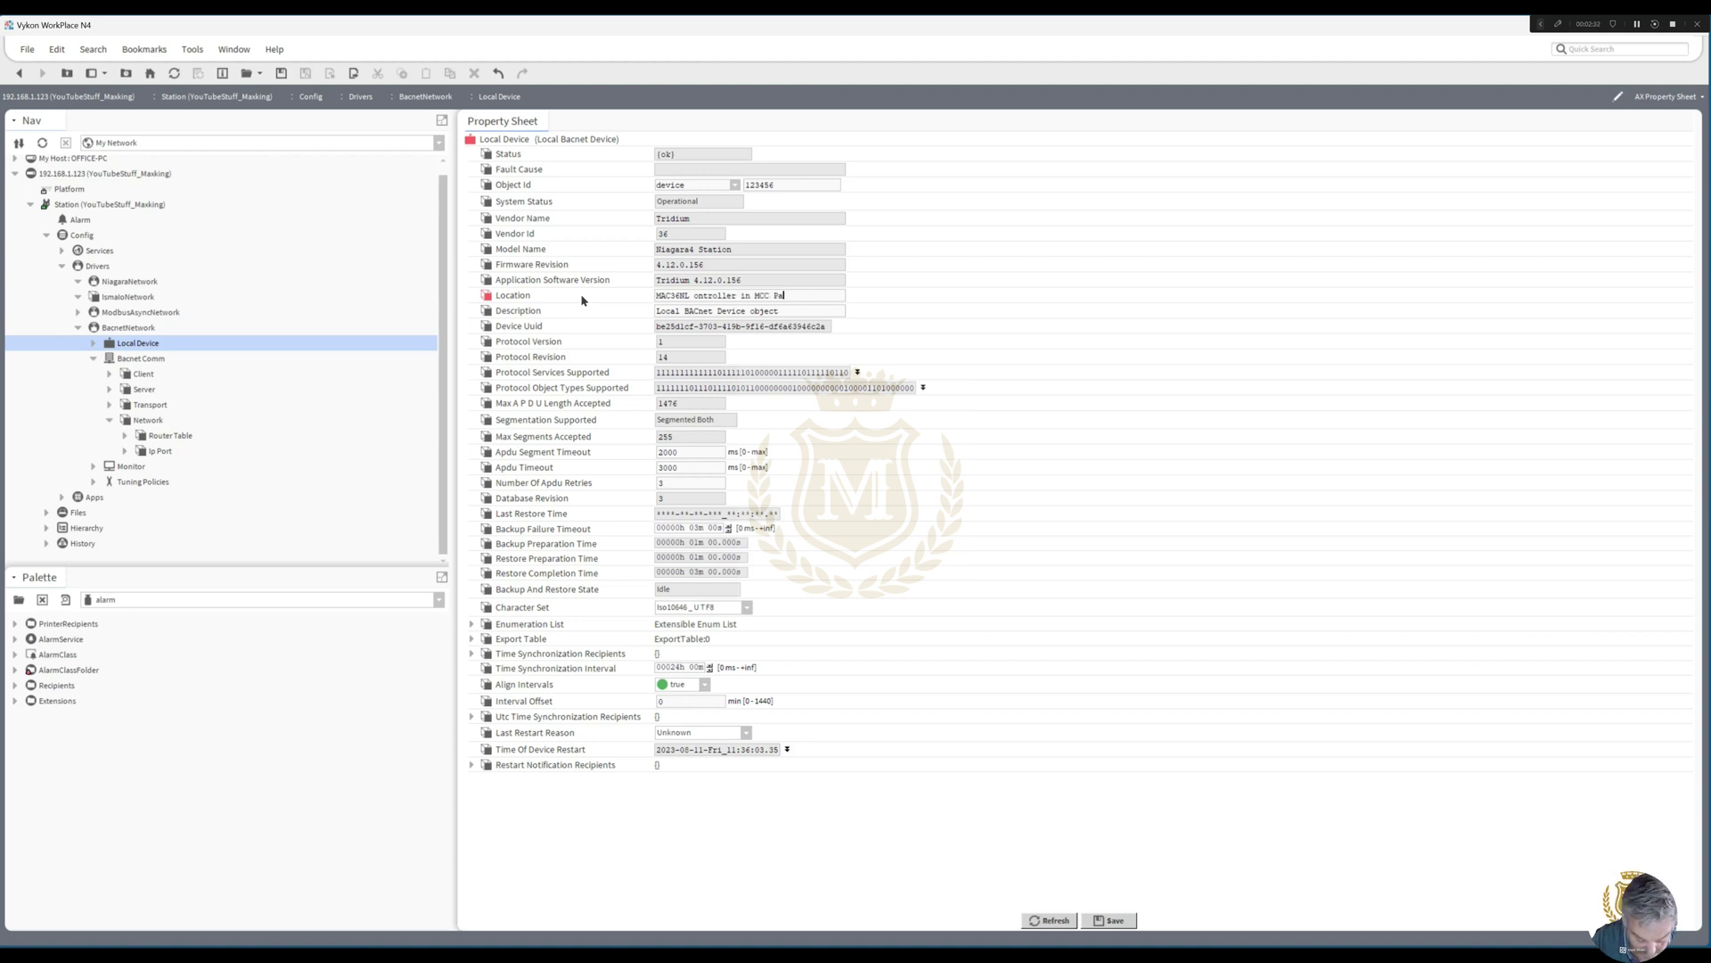
text(nel)
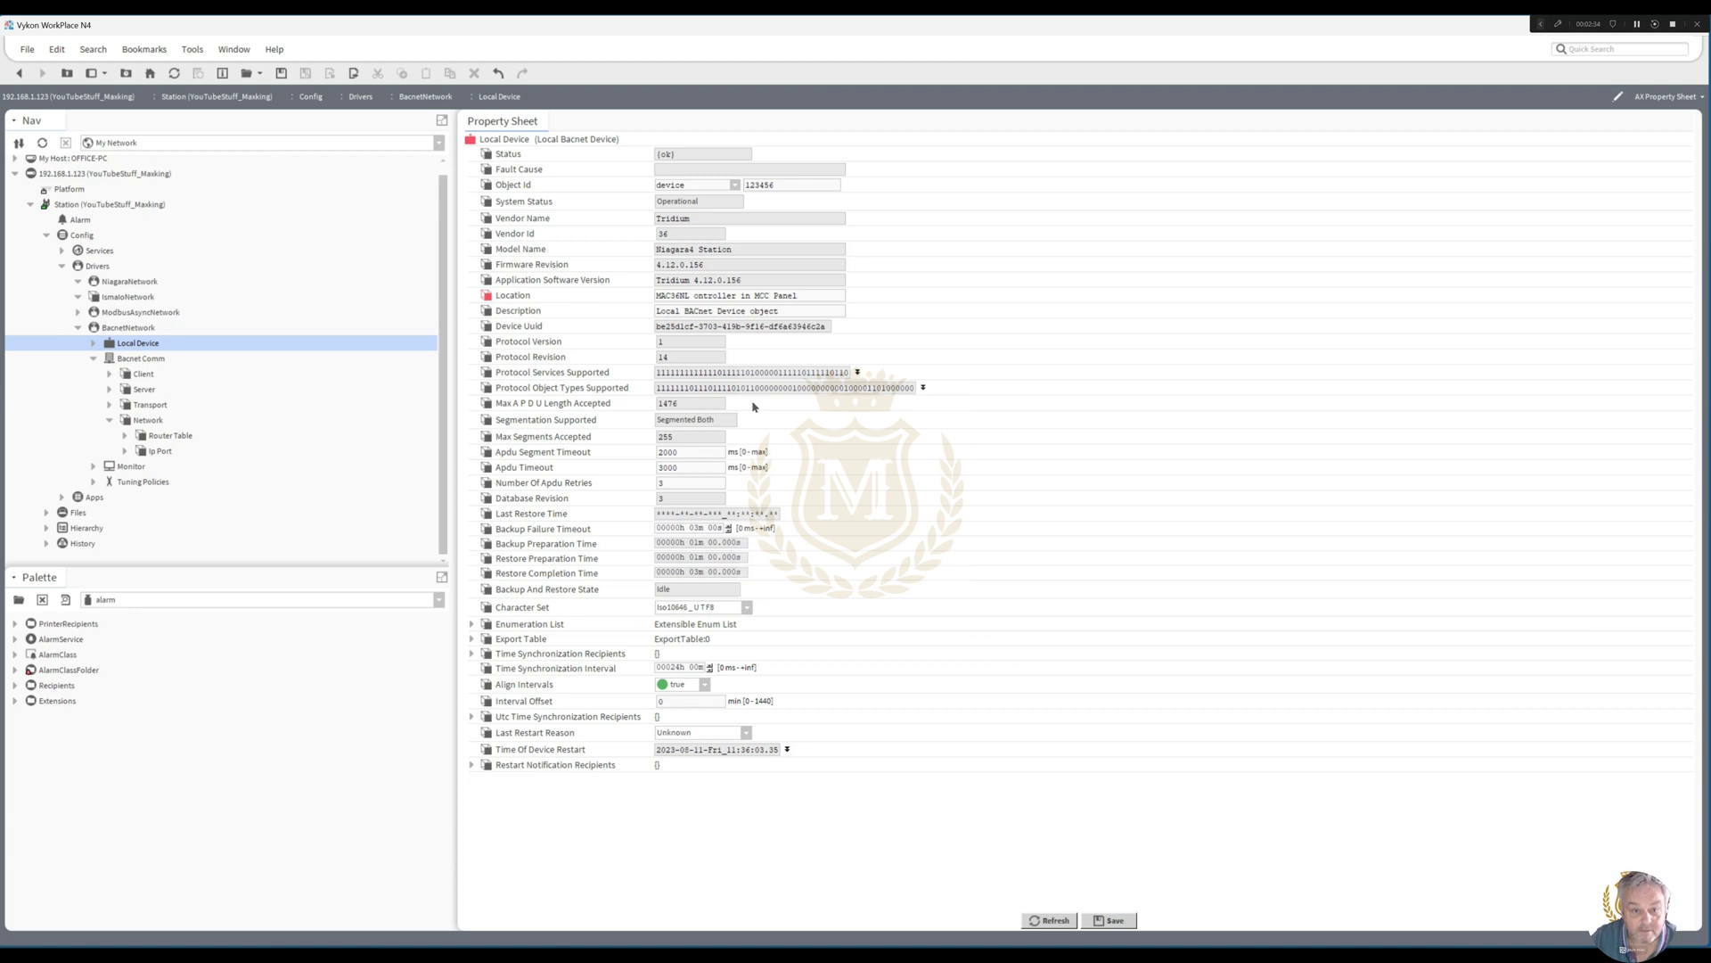
click(1093, 918)
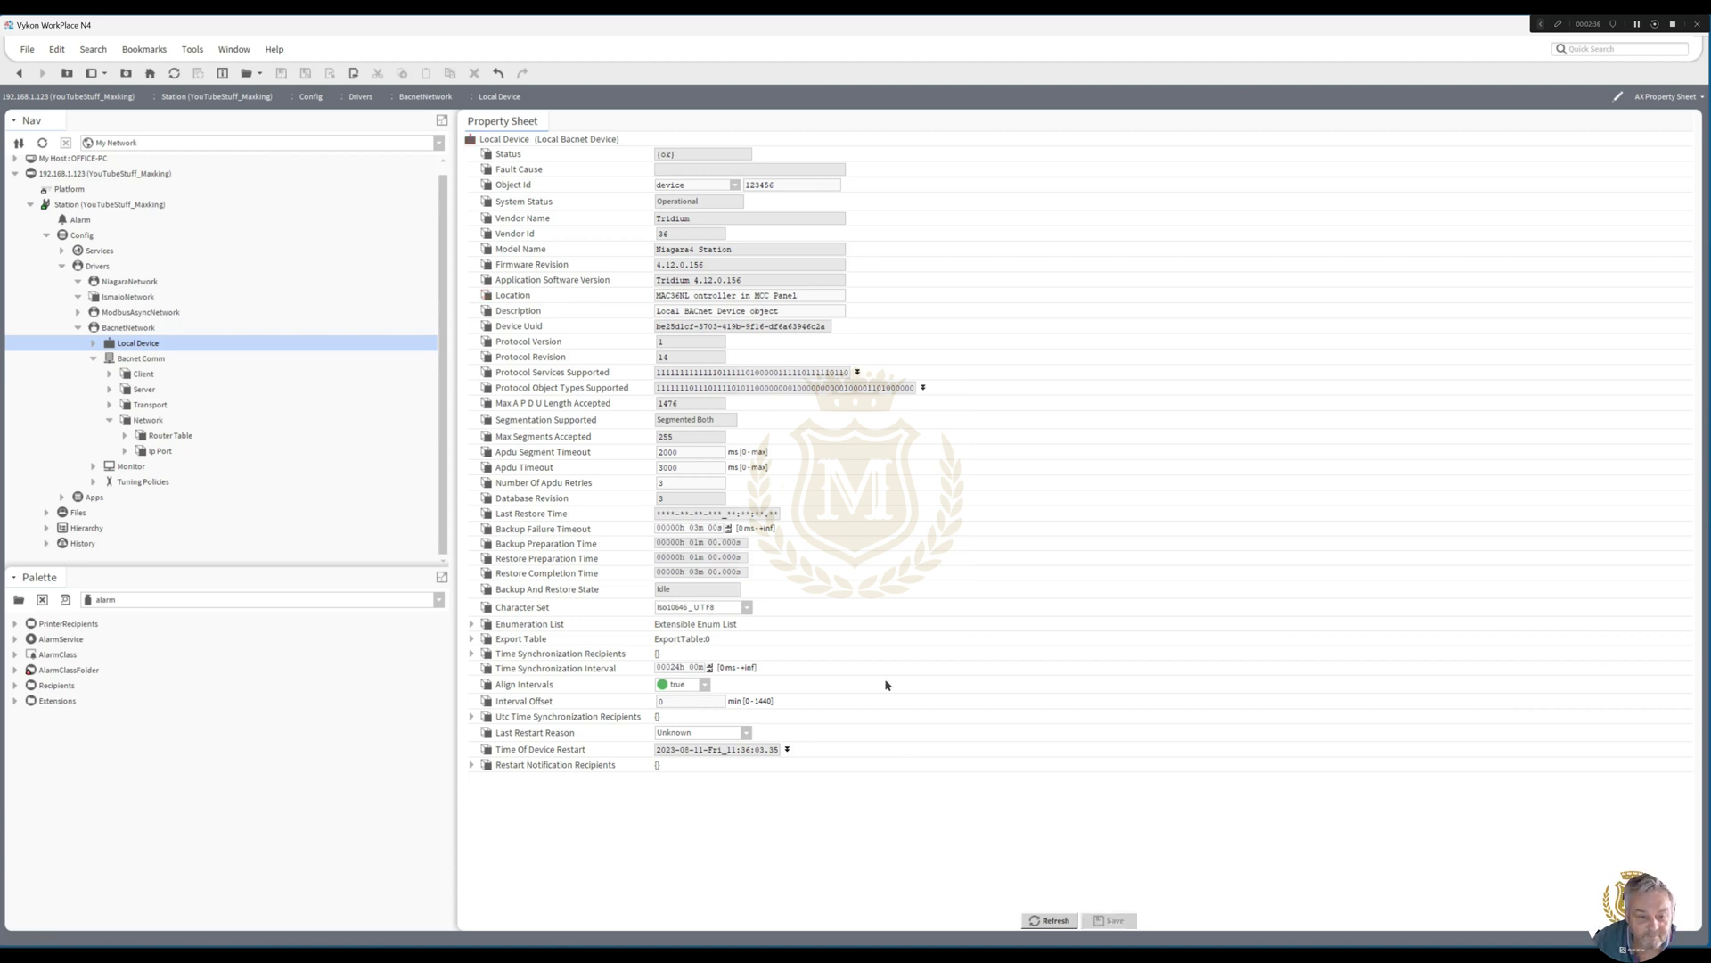
Step: Open the BACnet Ip Port's properties, set its link adapter to eth0 and save
double_click(160, 451)
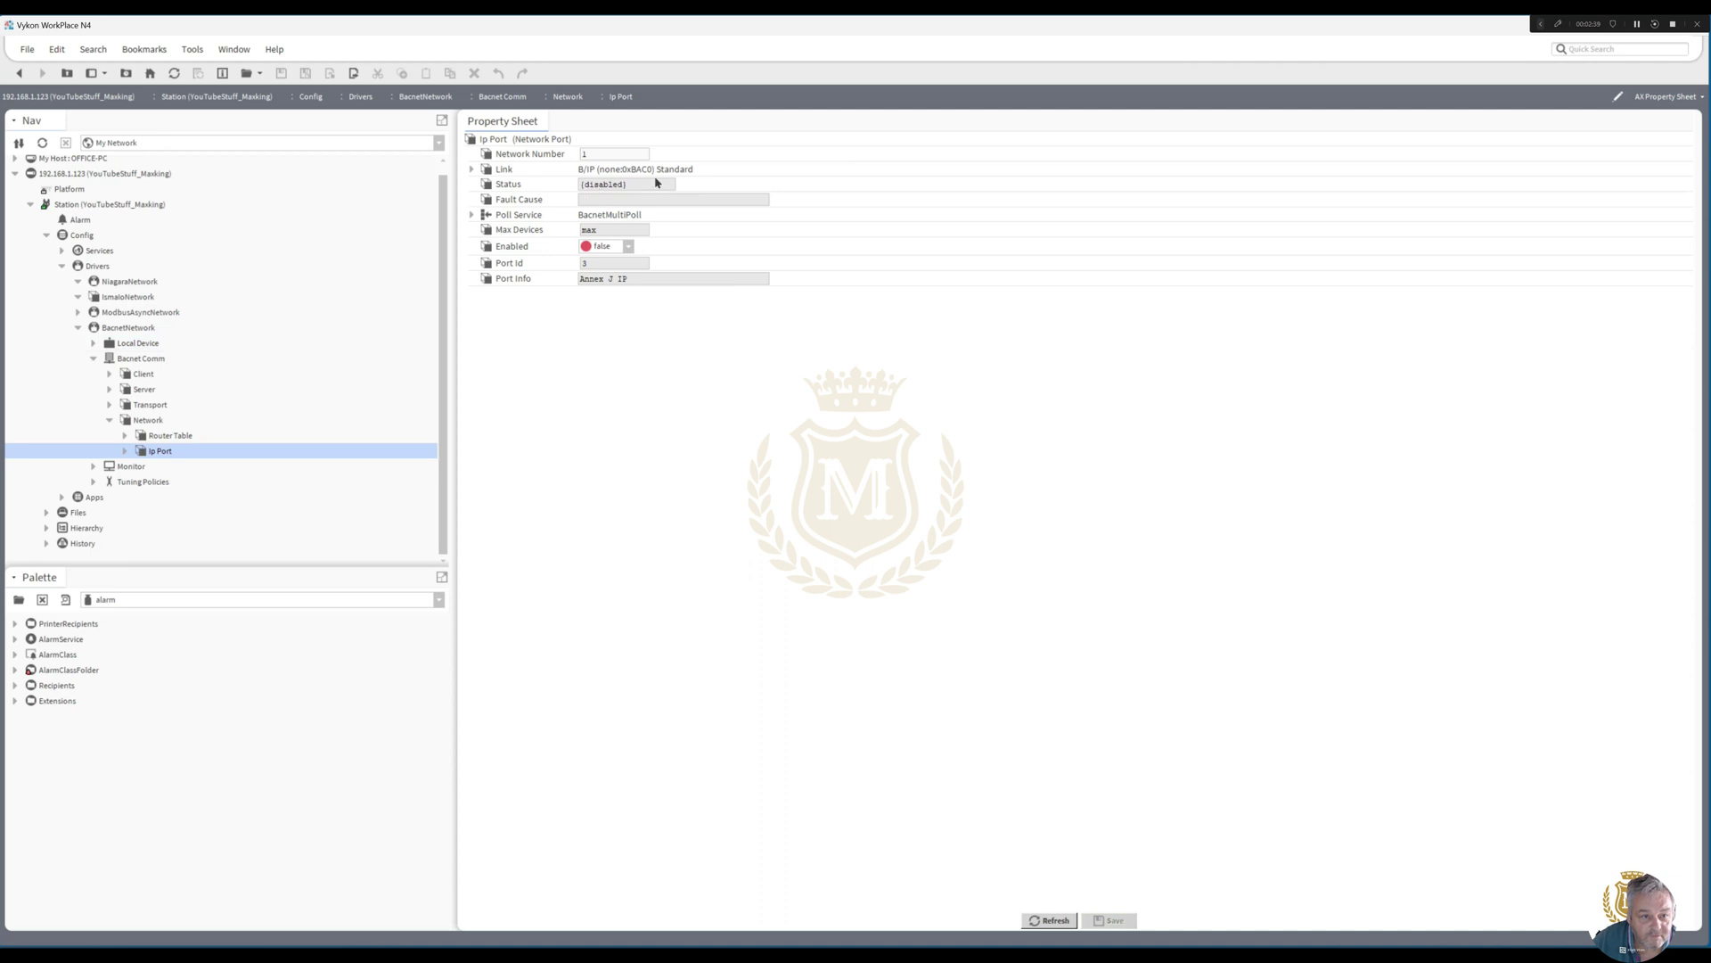
click(472, 169)
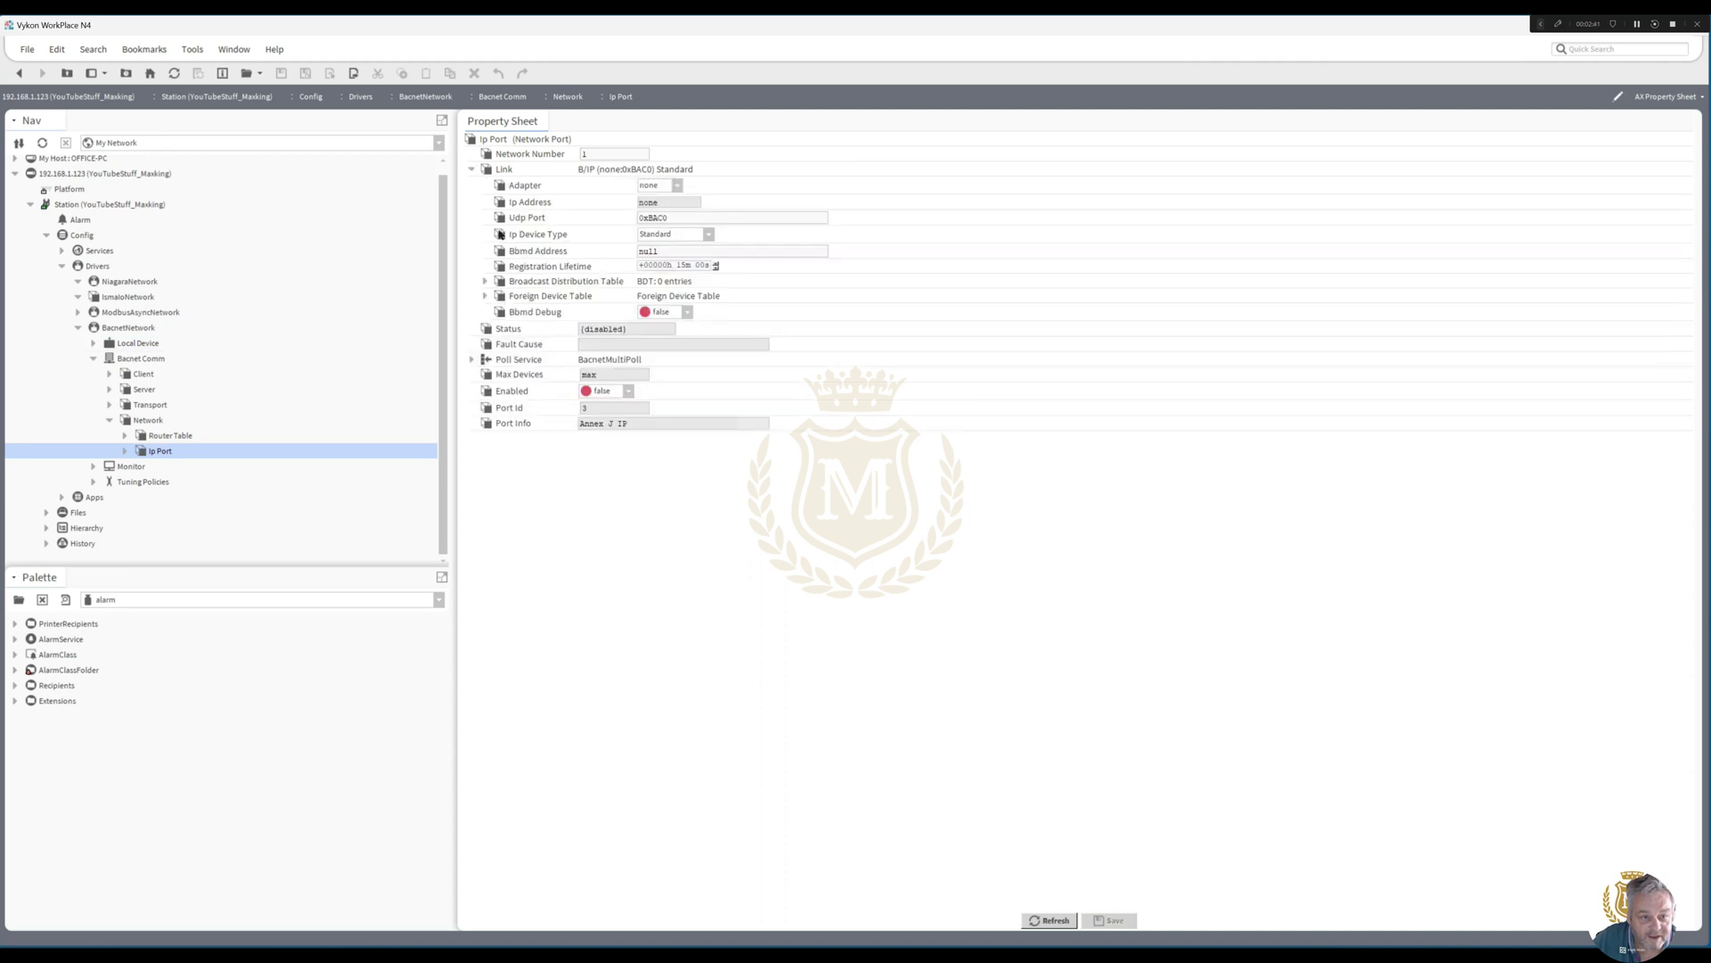
click(682, 189)
click(661, 230)
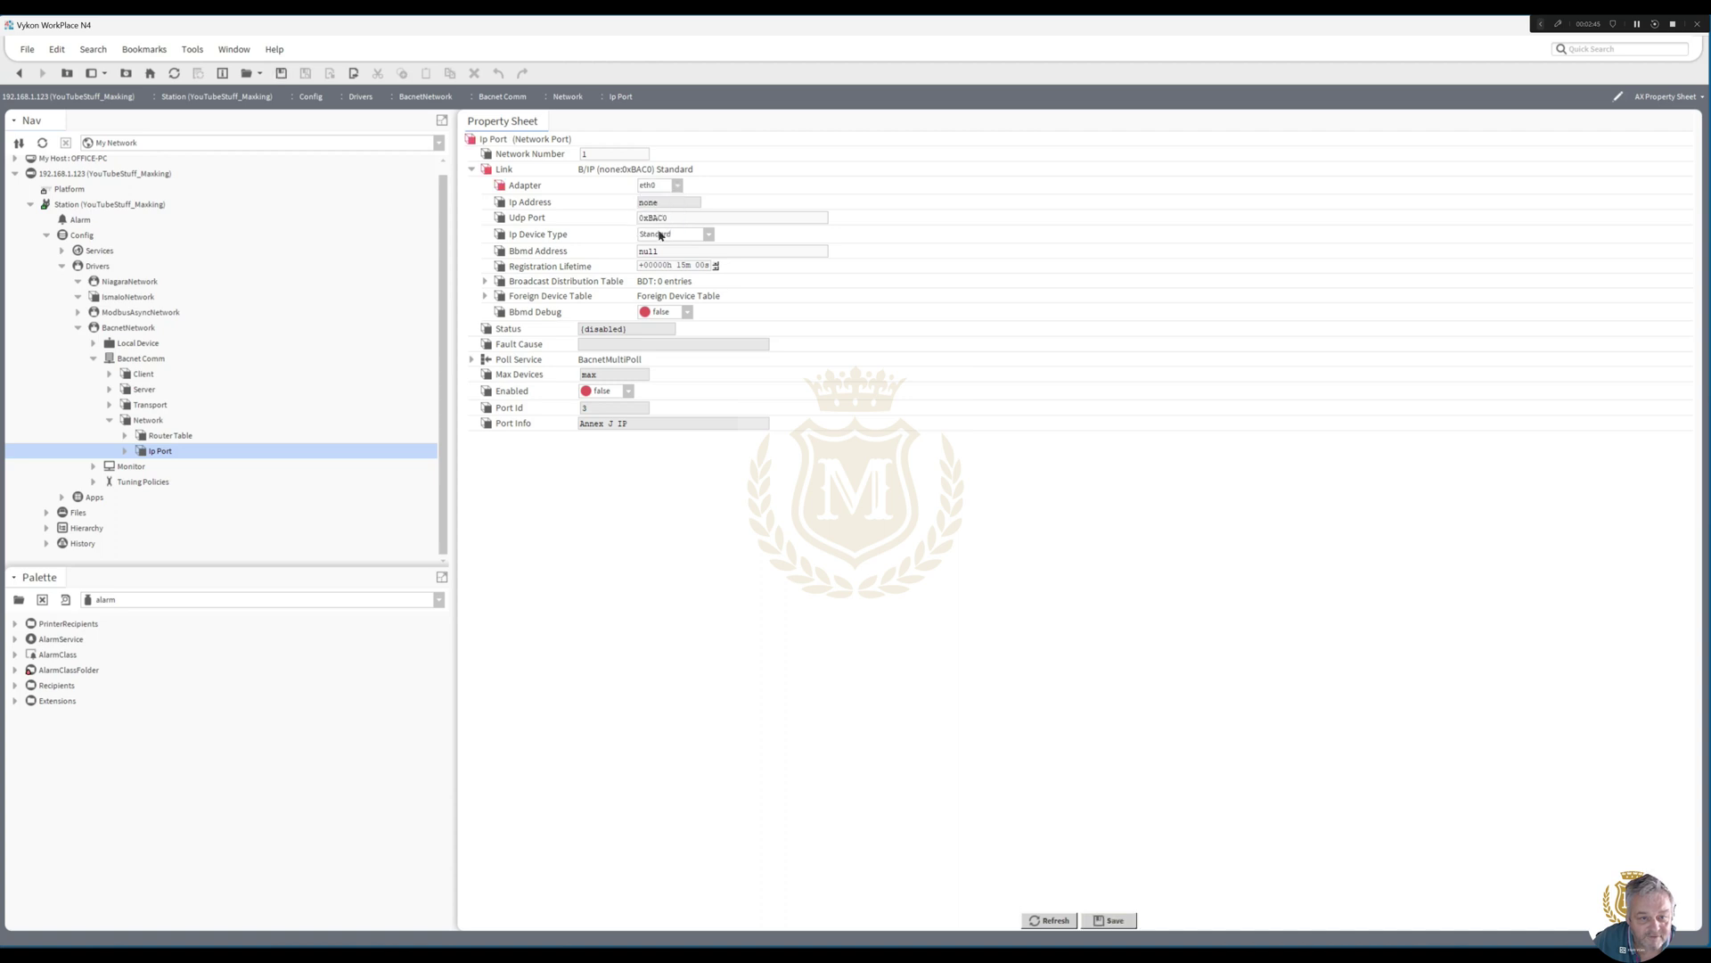
click(1117, 921)
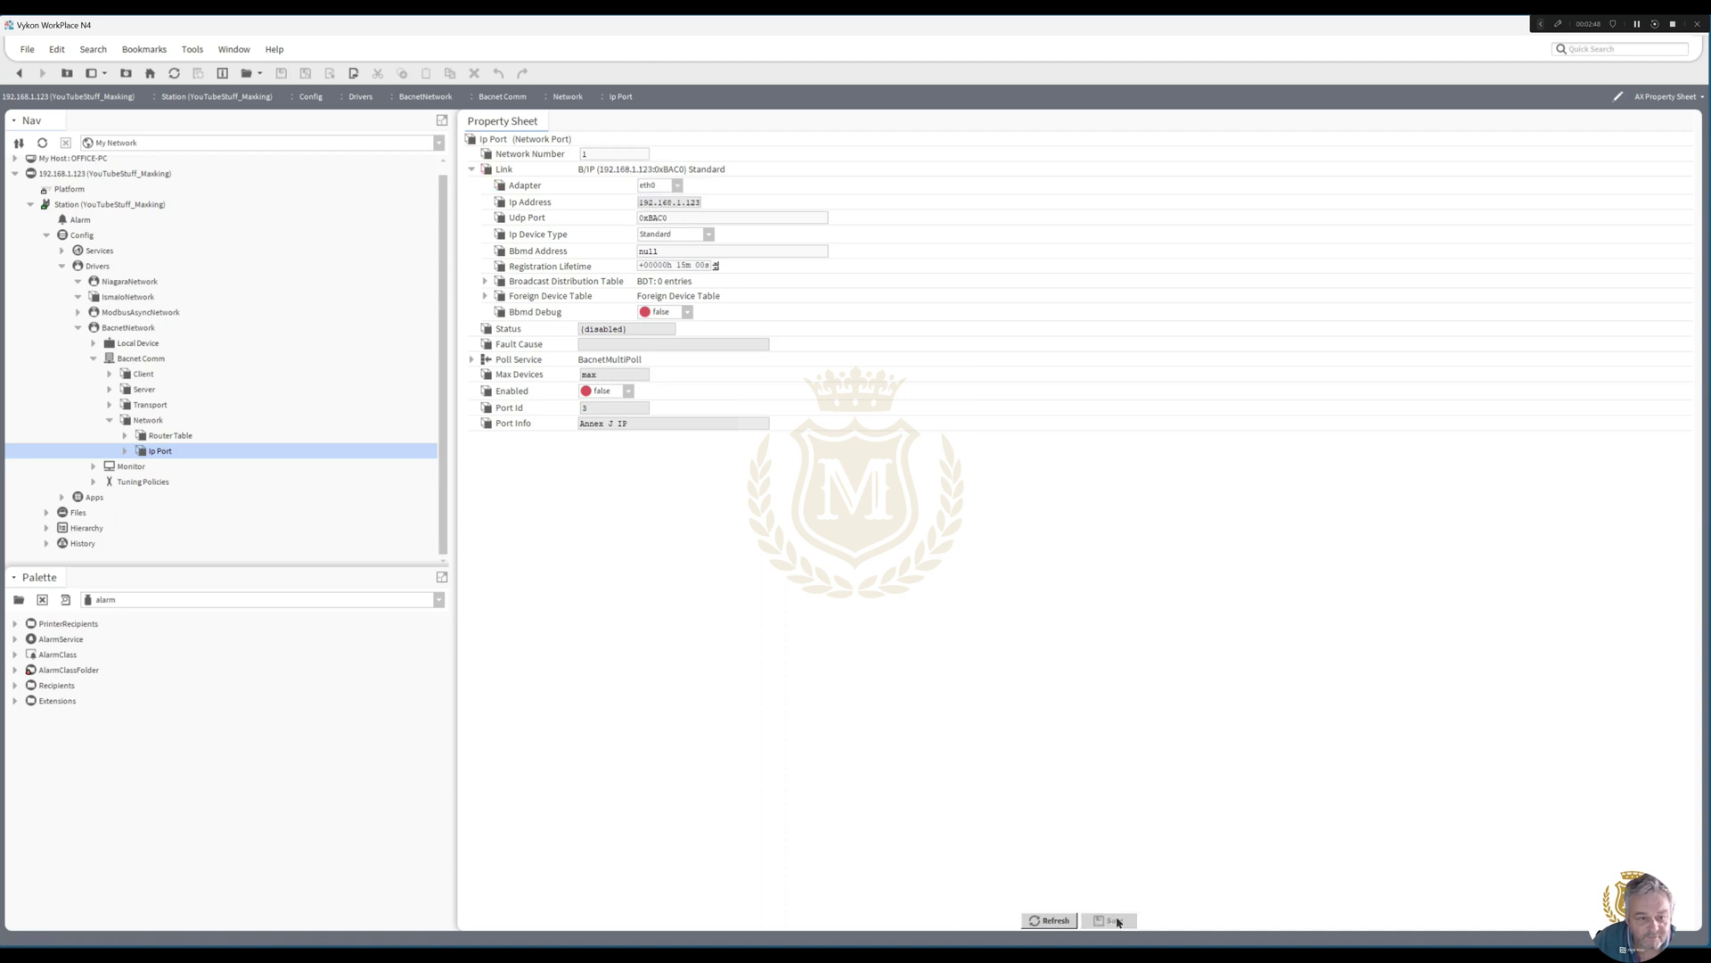
Step: Enable the Ip Port under the Bacnet Comm Network node
right_click(157, 452)
mouse_move(164, 464)
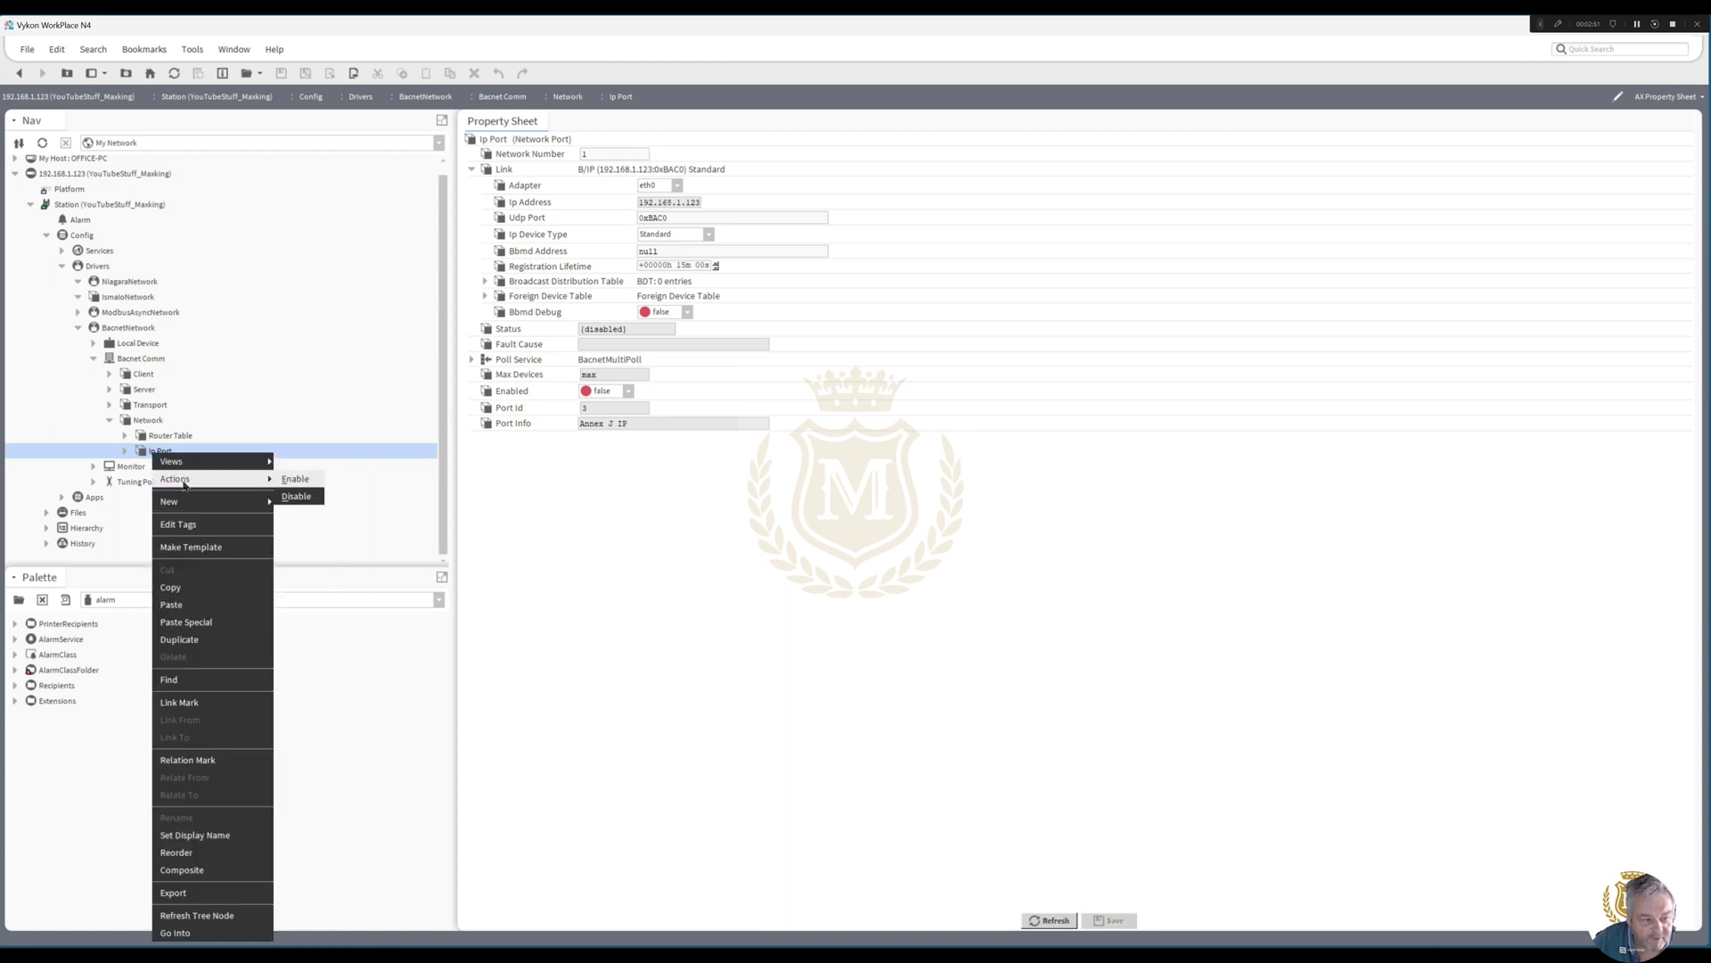
click(295, 479)
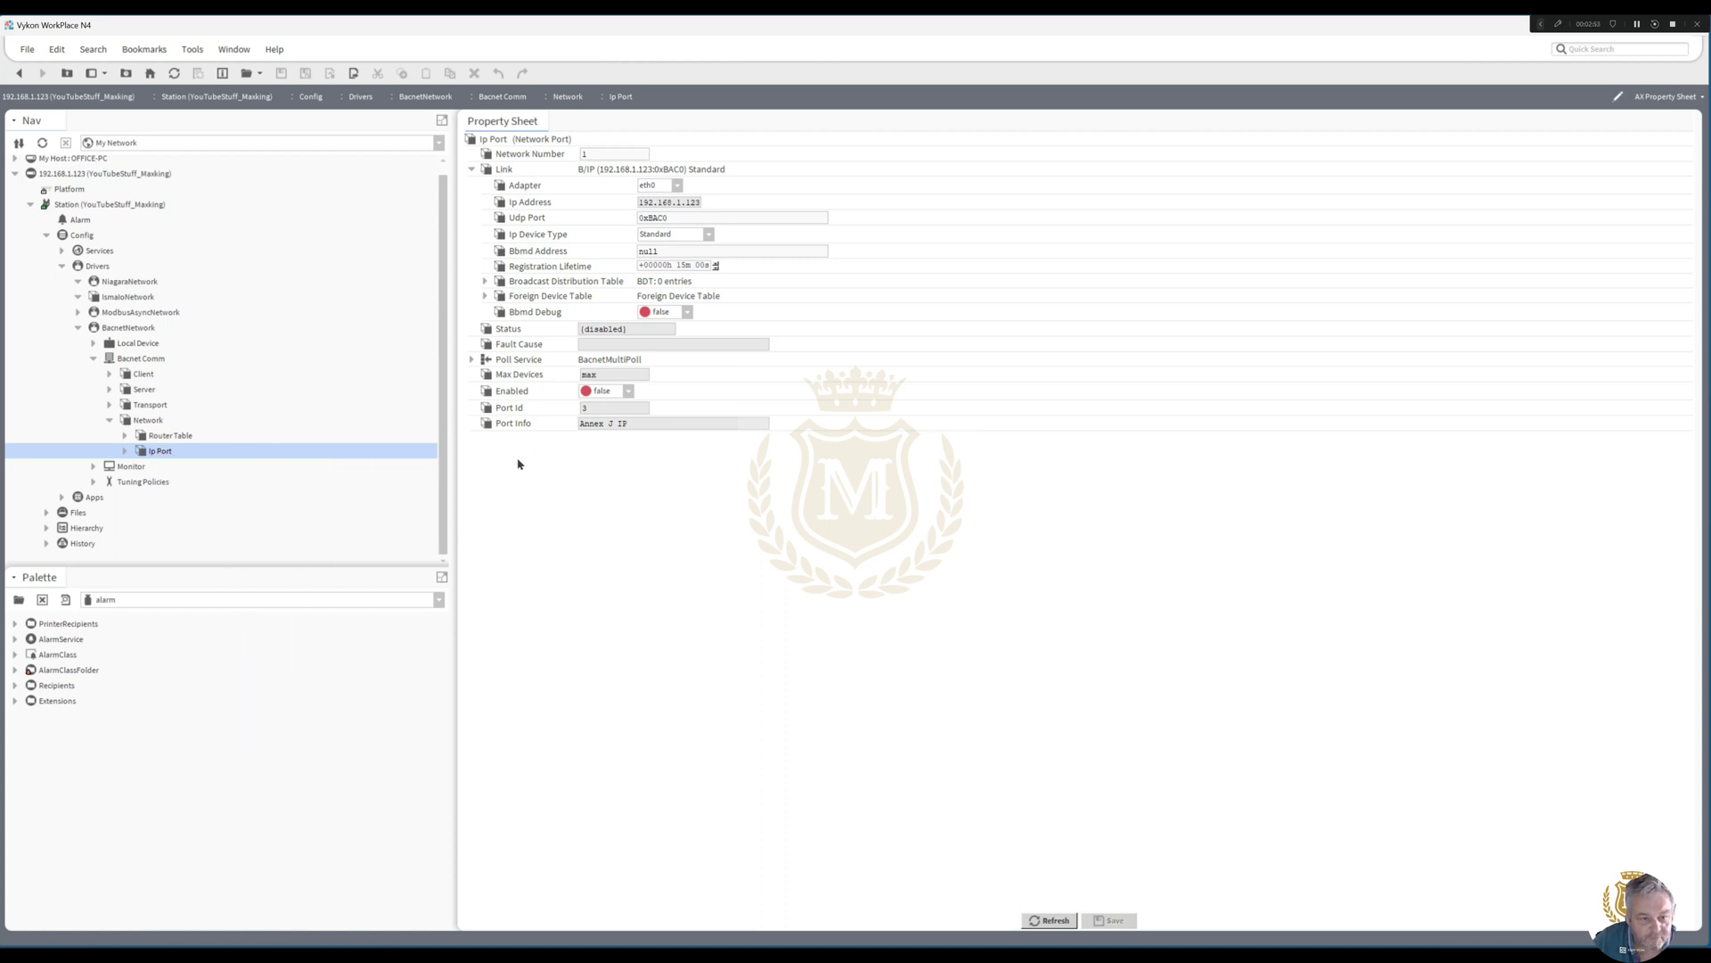
Step: Run a device discovery on the BacnetNetwork with the default settings and add House_1 to the database
click(137, 328)
double_click(136, 329)
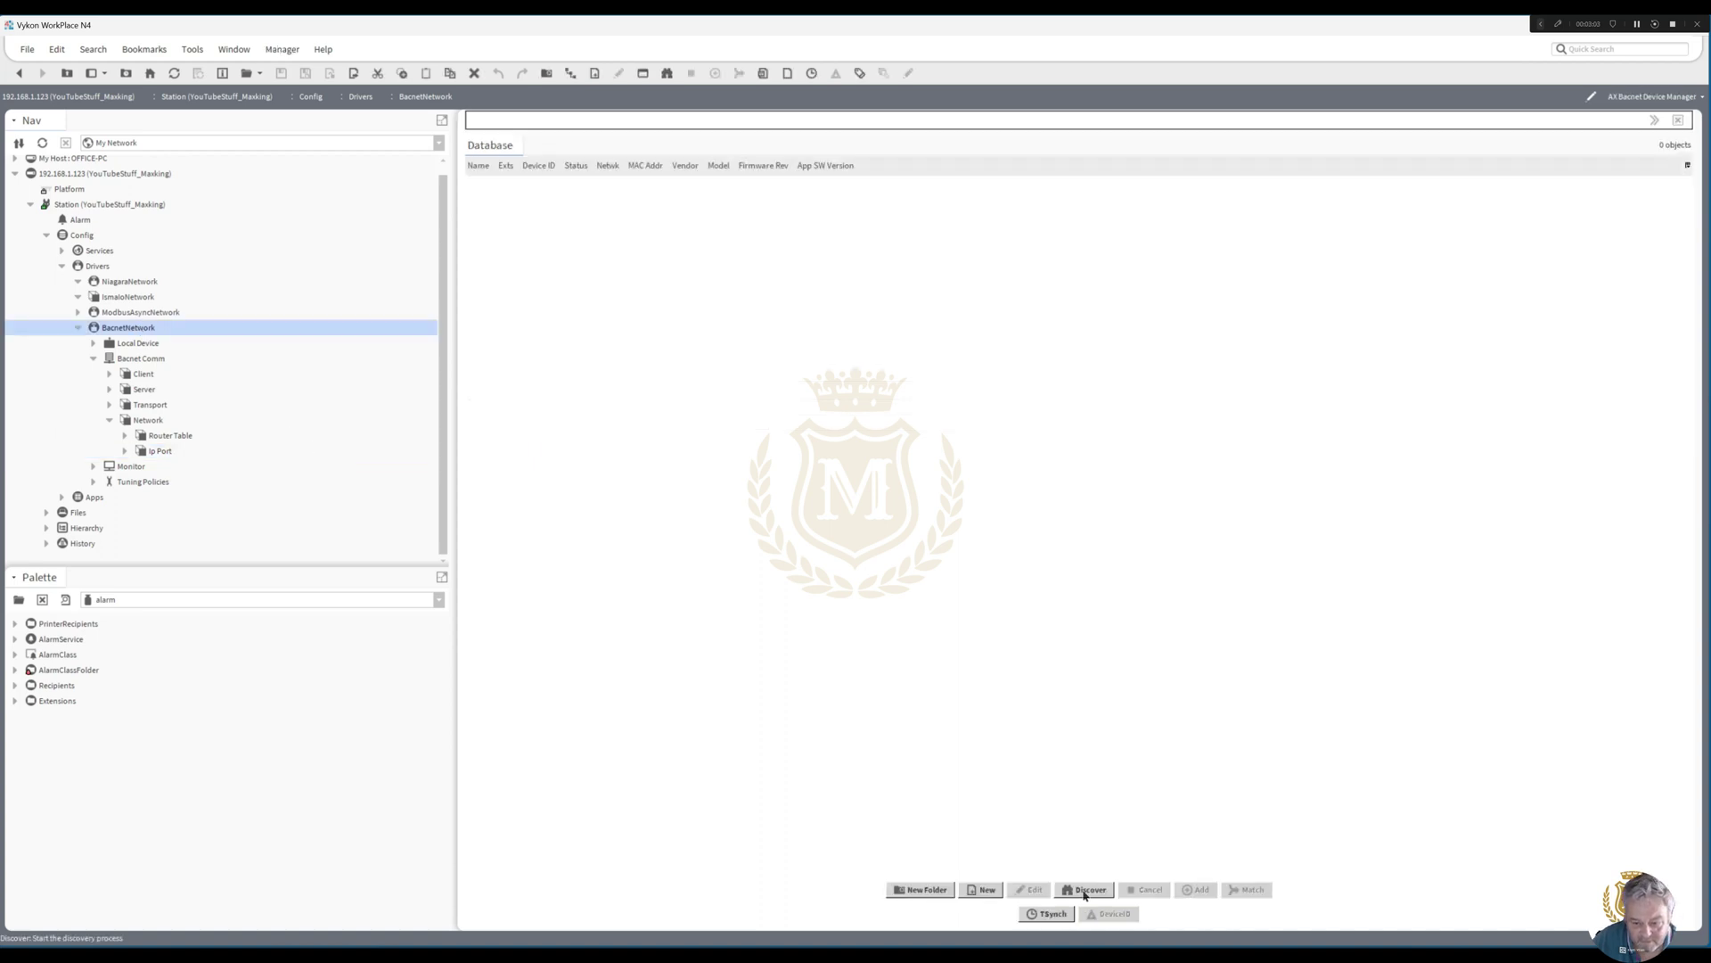
click(1085, 892)
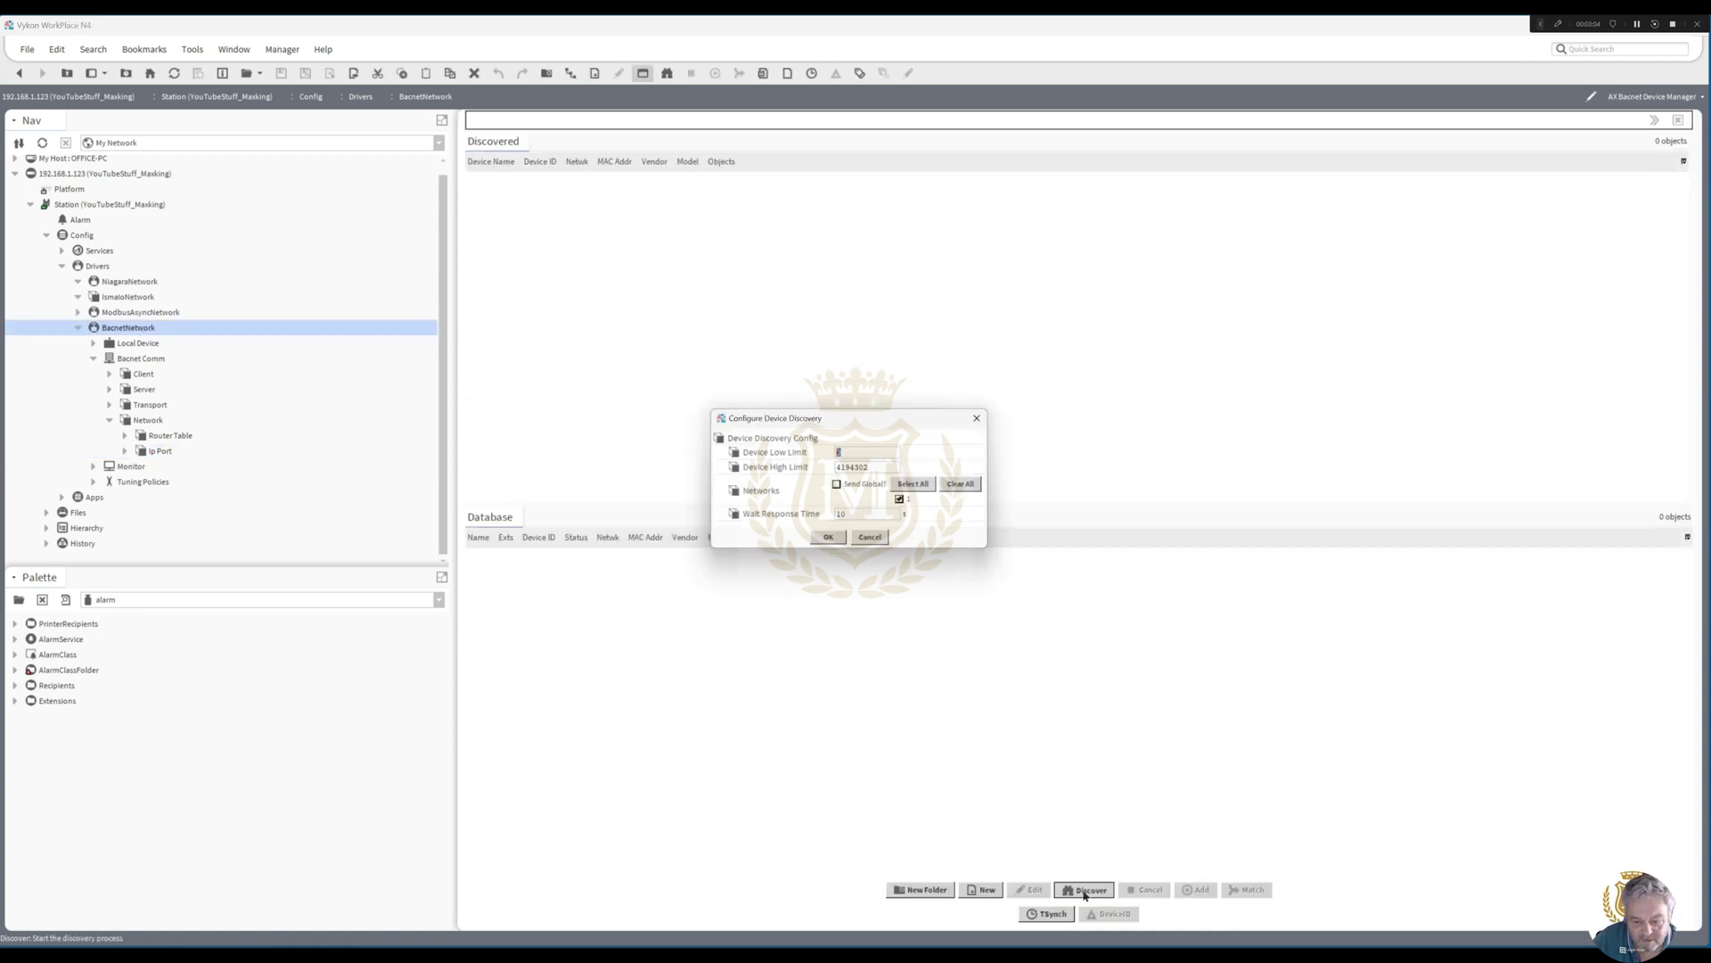
click(831, 542)
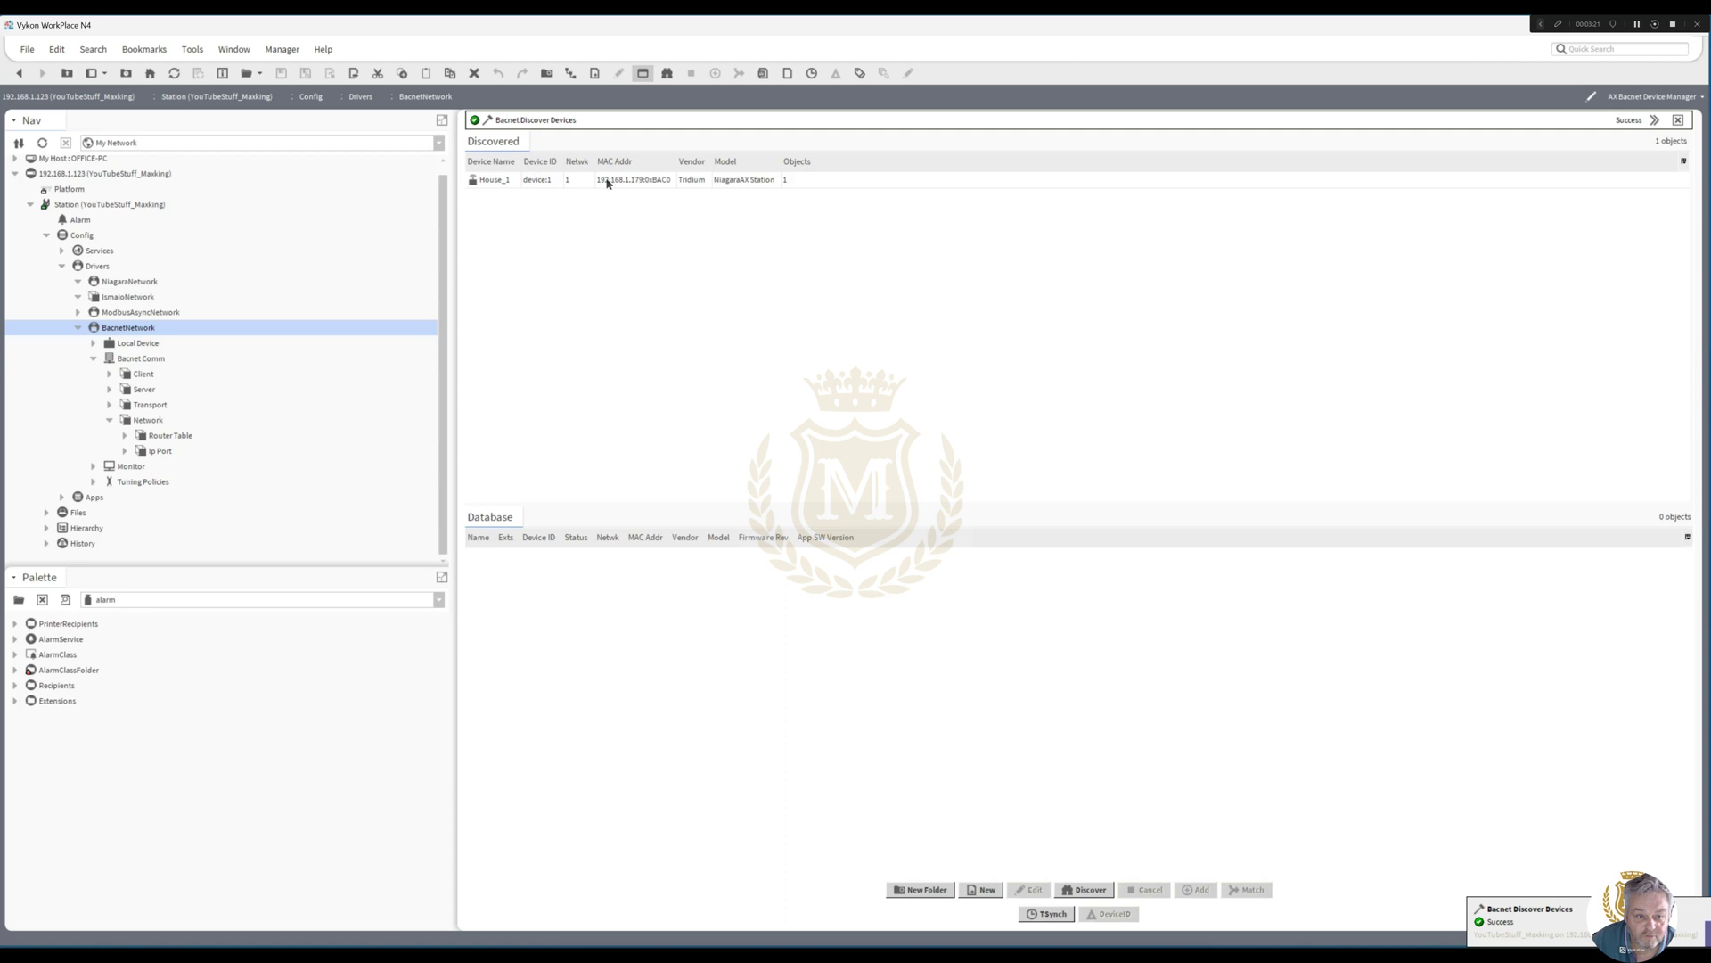
drag(486, 185, 602, 595)
click(830, 596)
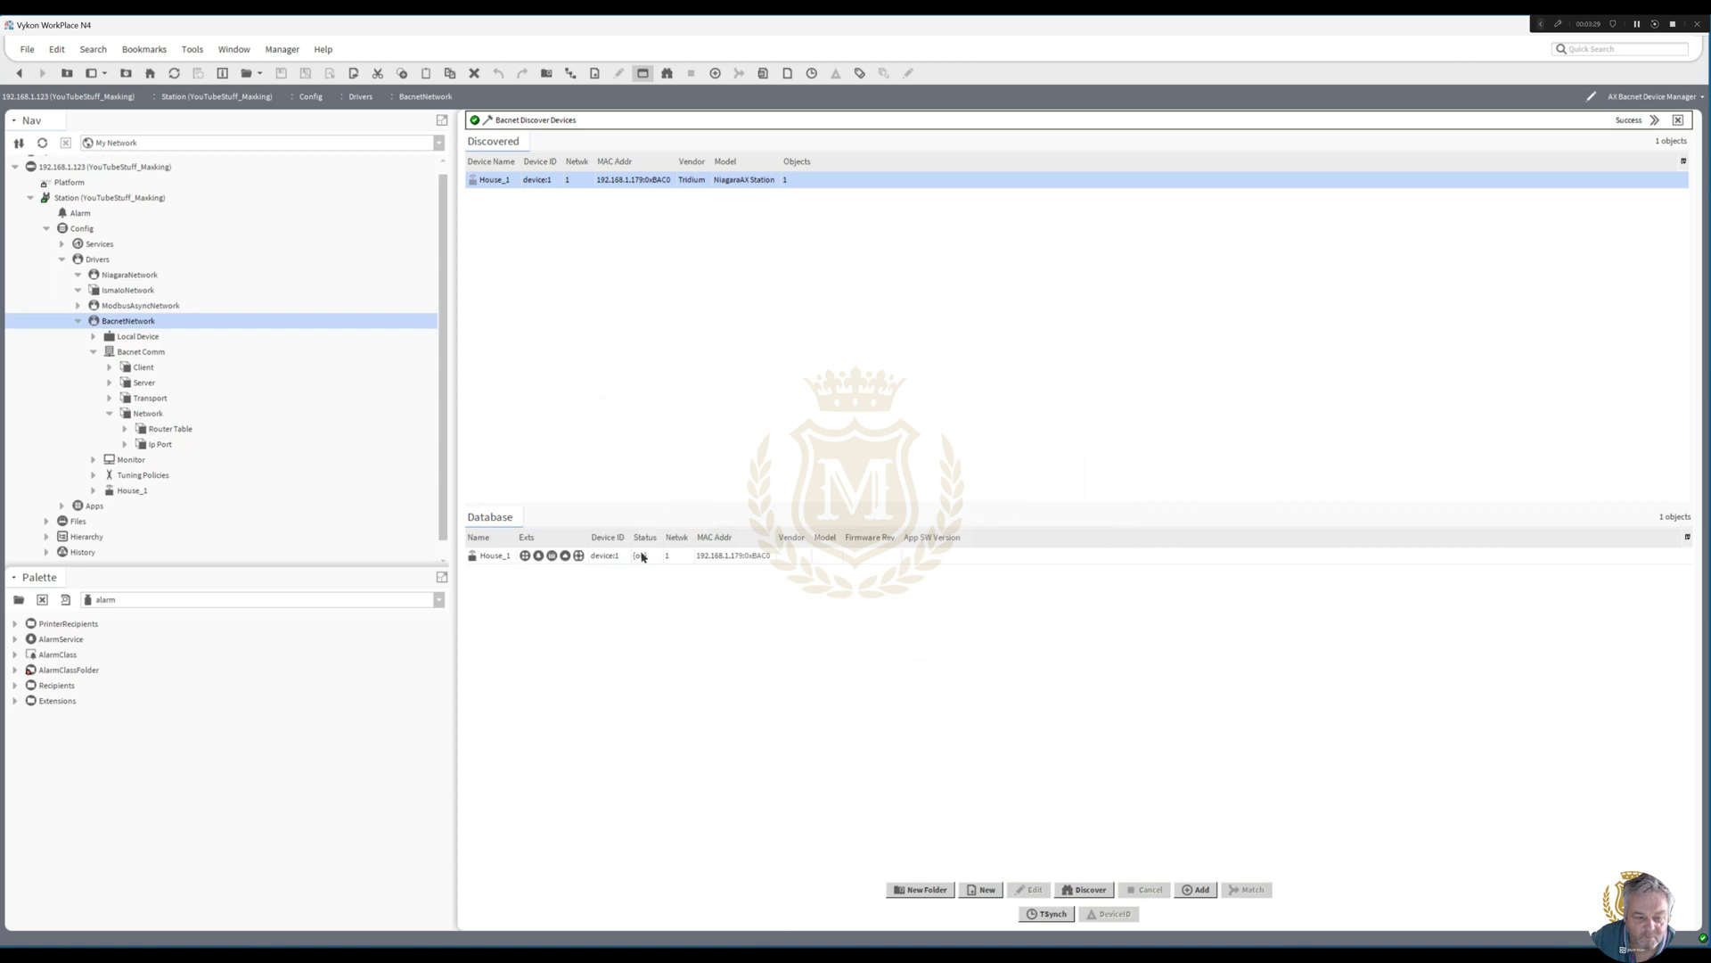
Step: Discover the BACnet points of House_1 and add its systemStatus object to the database as an Enum Point with default settings
click(526, 561)
double_click(526, 557)
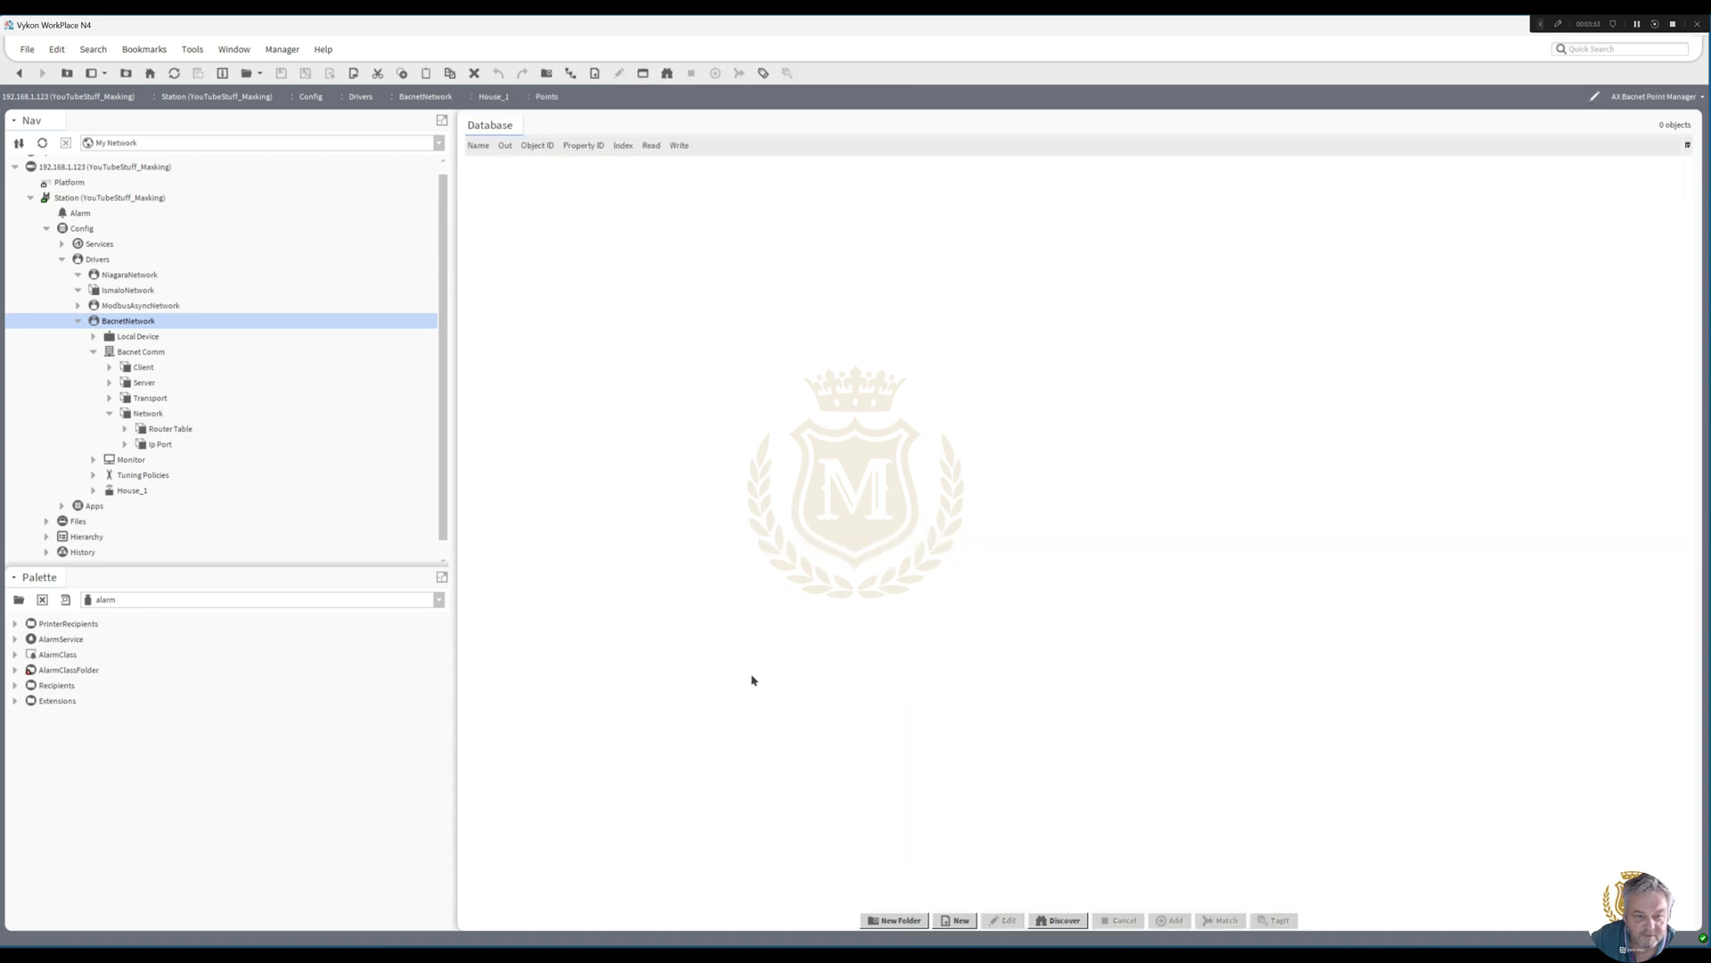
click(1061, 922)
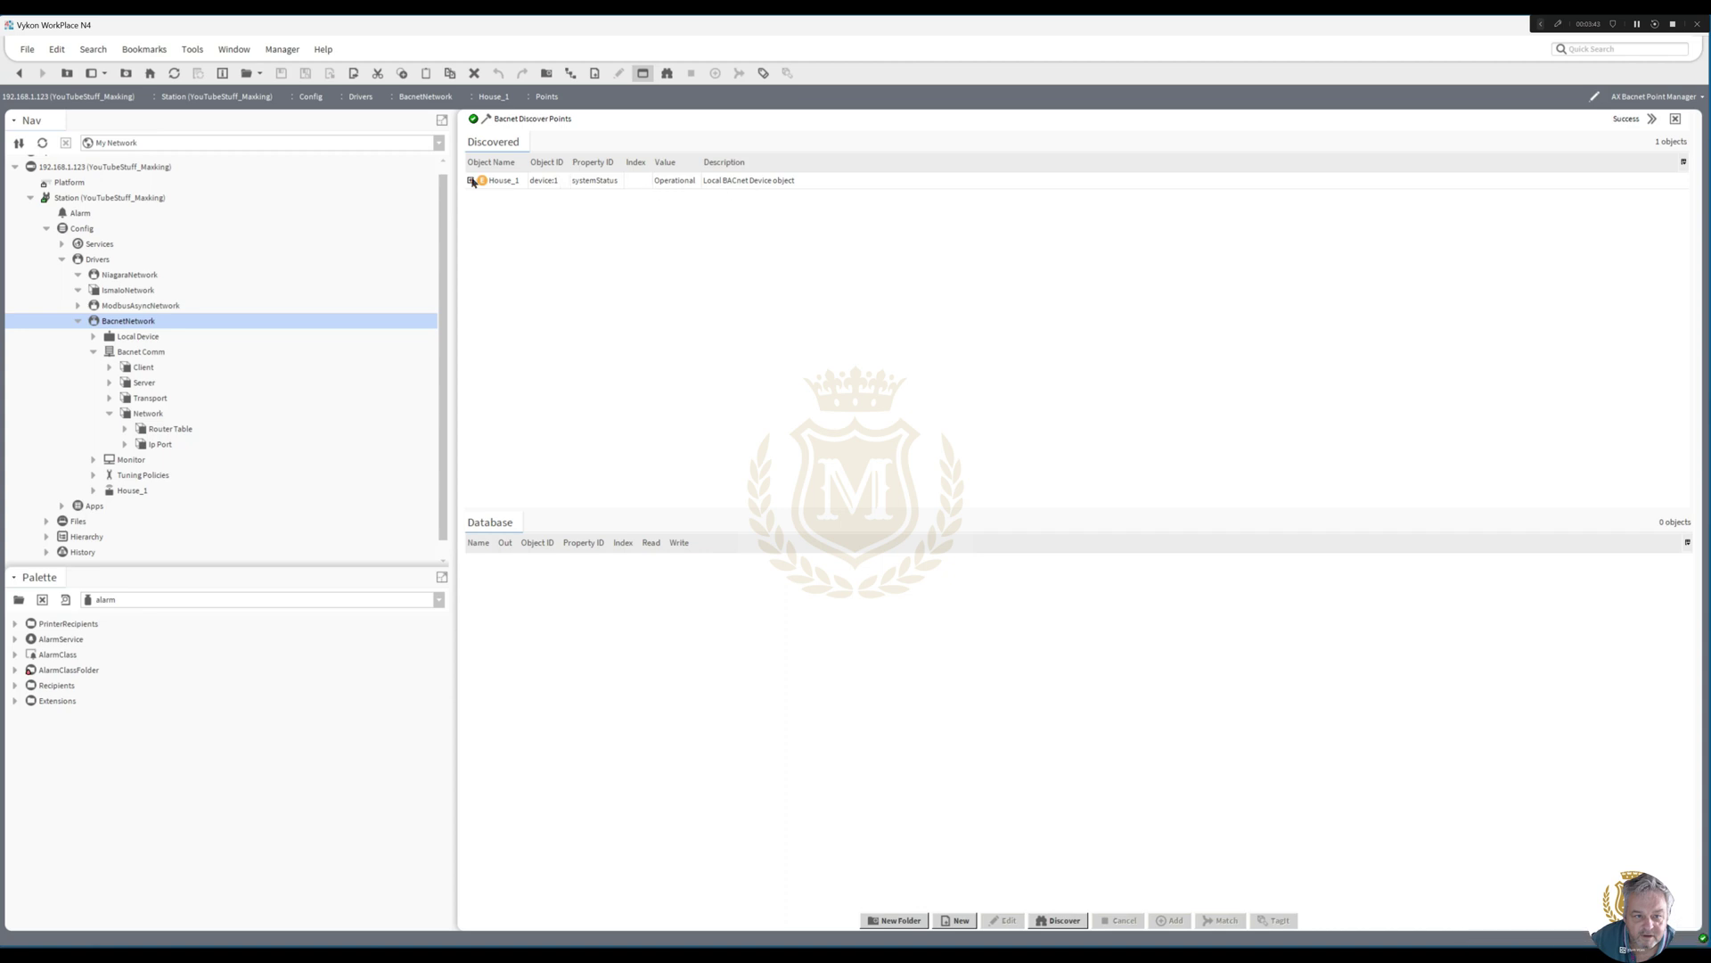
drag(490, 181, 605, 621)
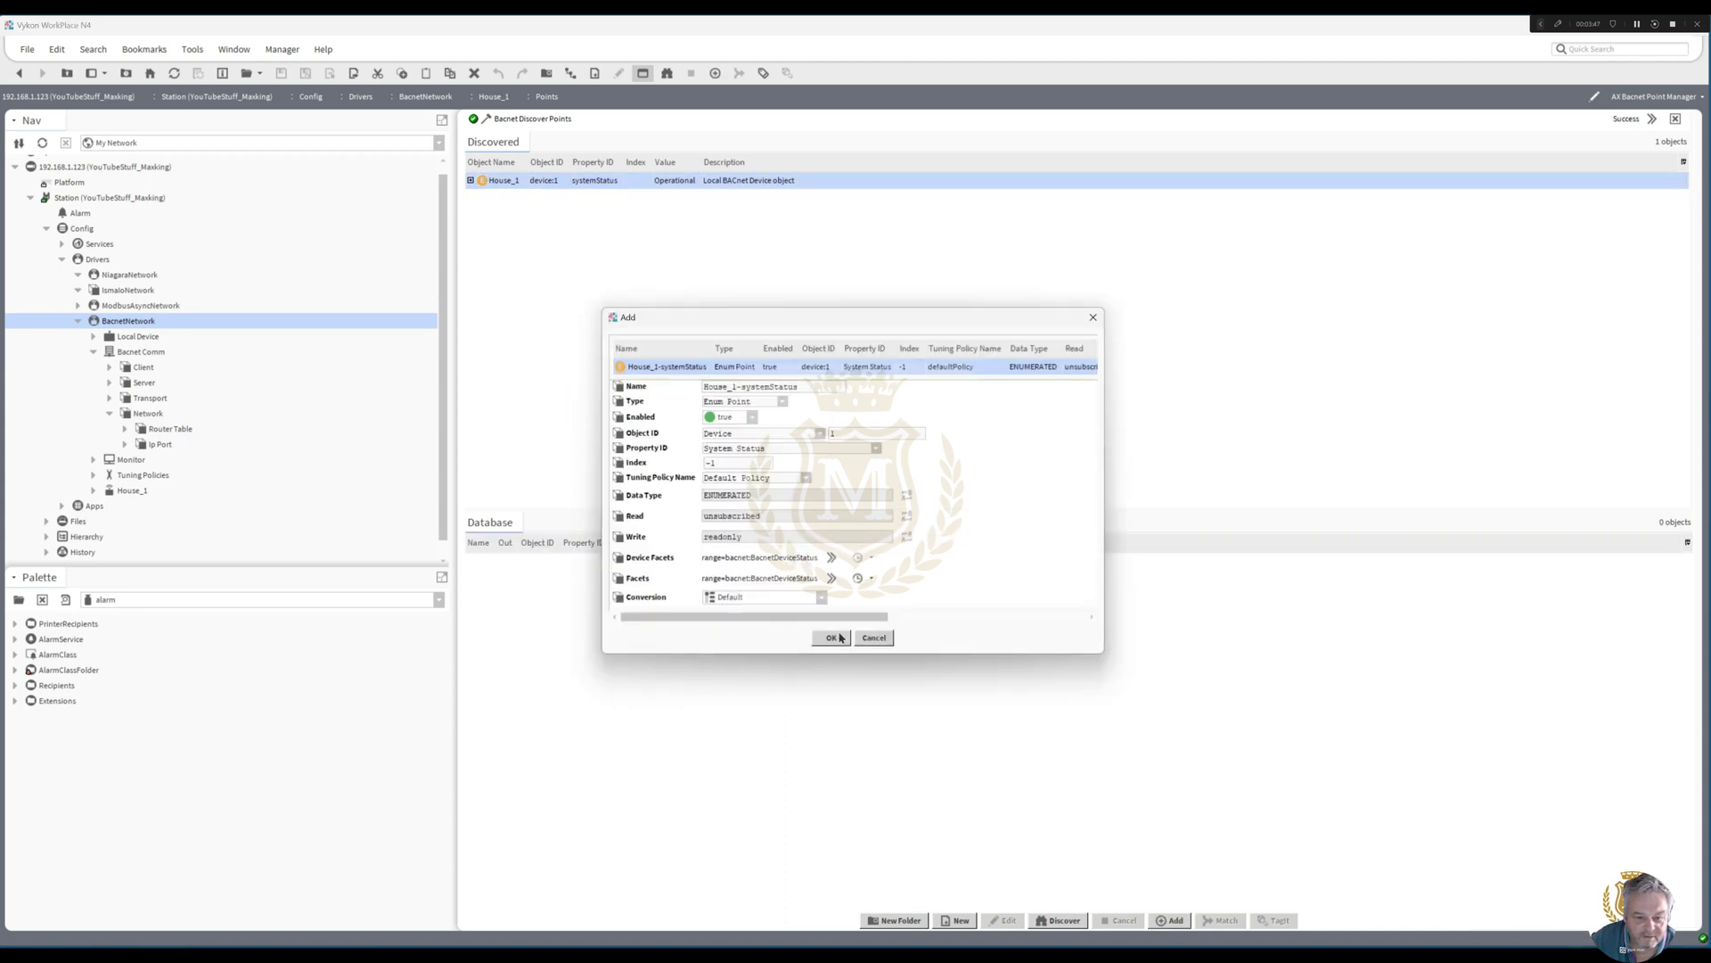
click(830, 637)
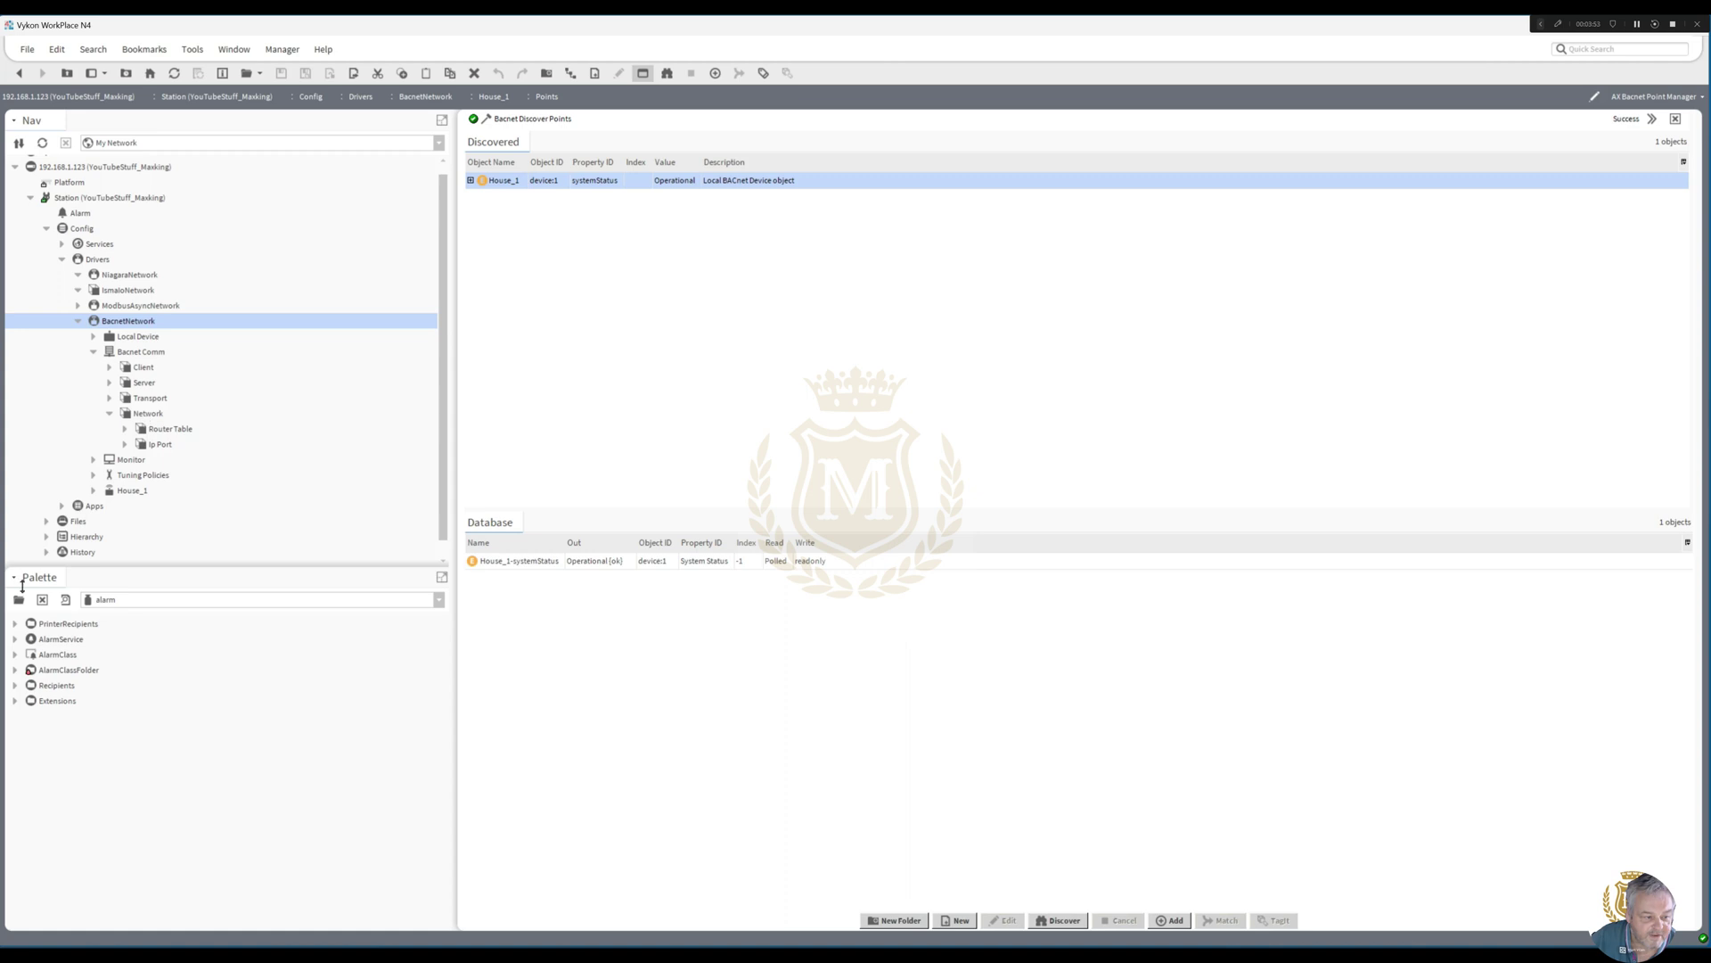
Step: Find and open the bacnet module's palette
click(18, 599)
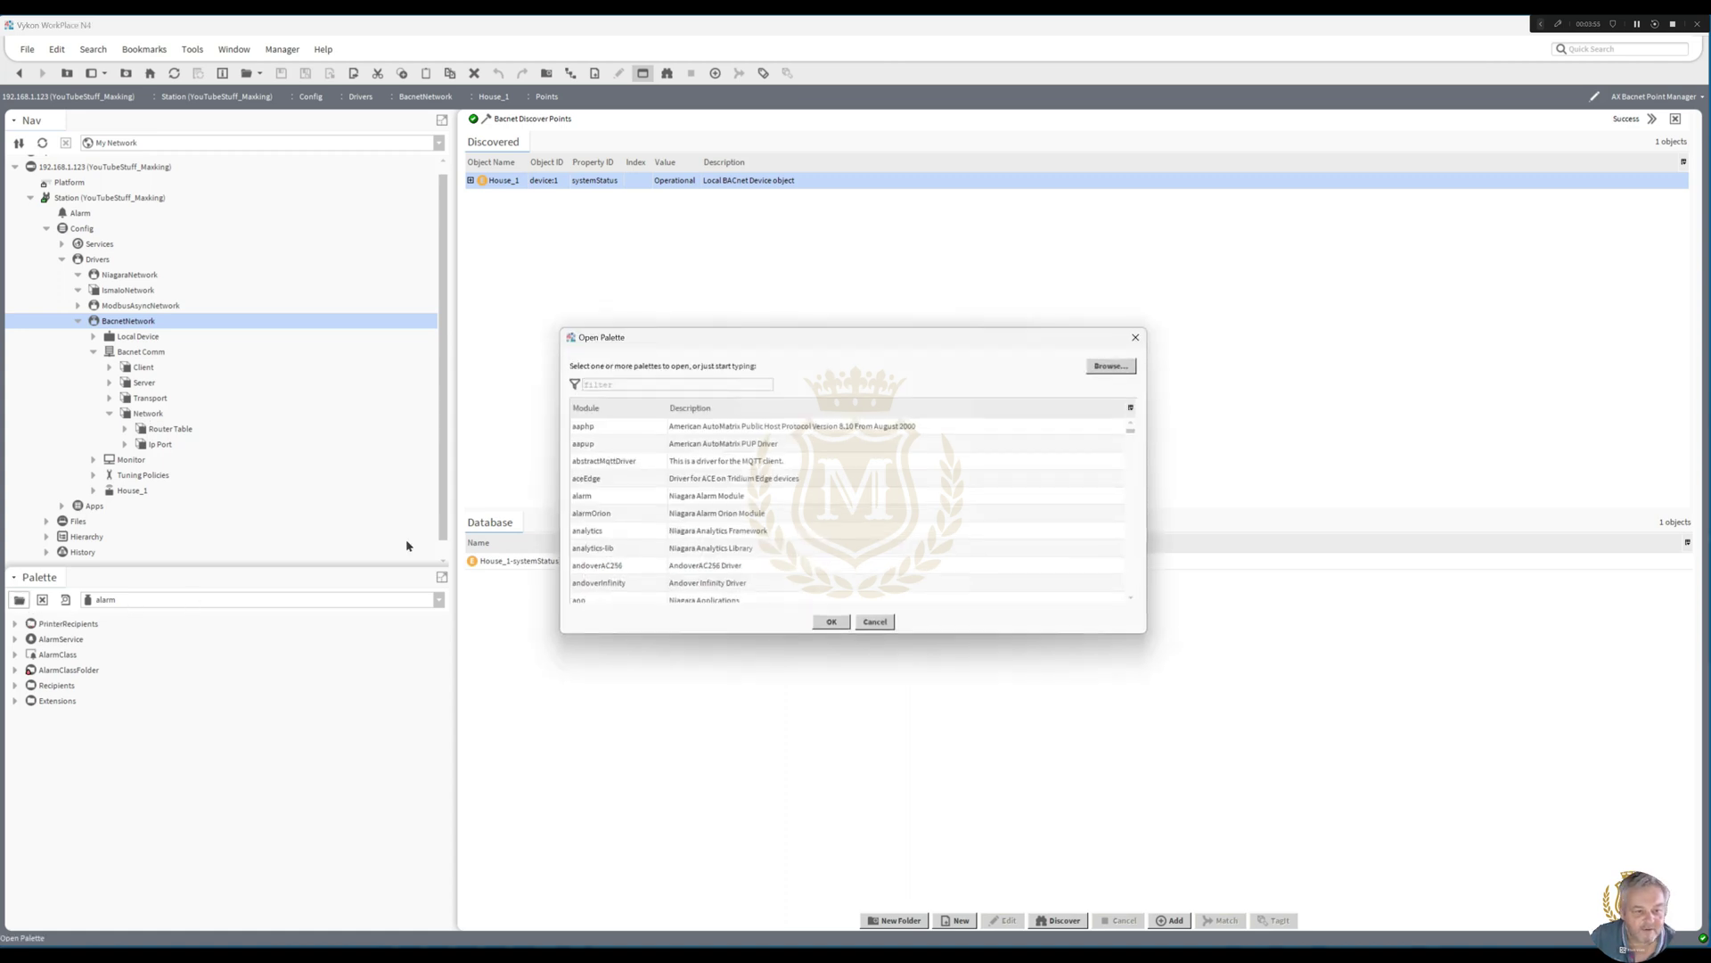
text(bac)
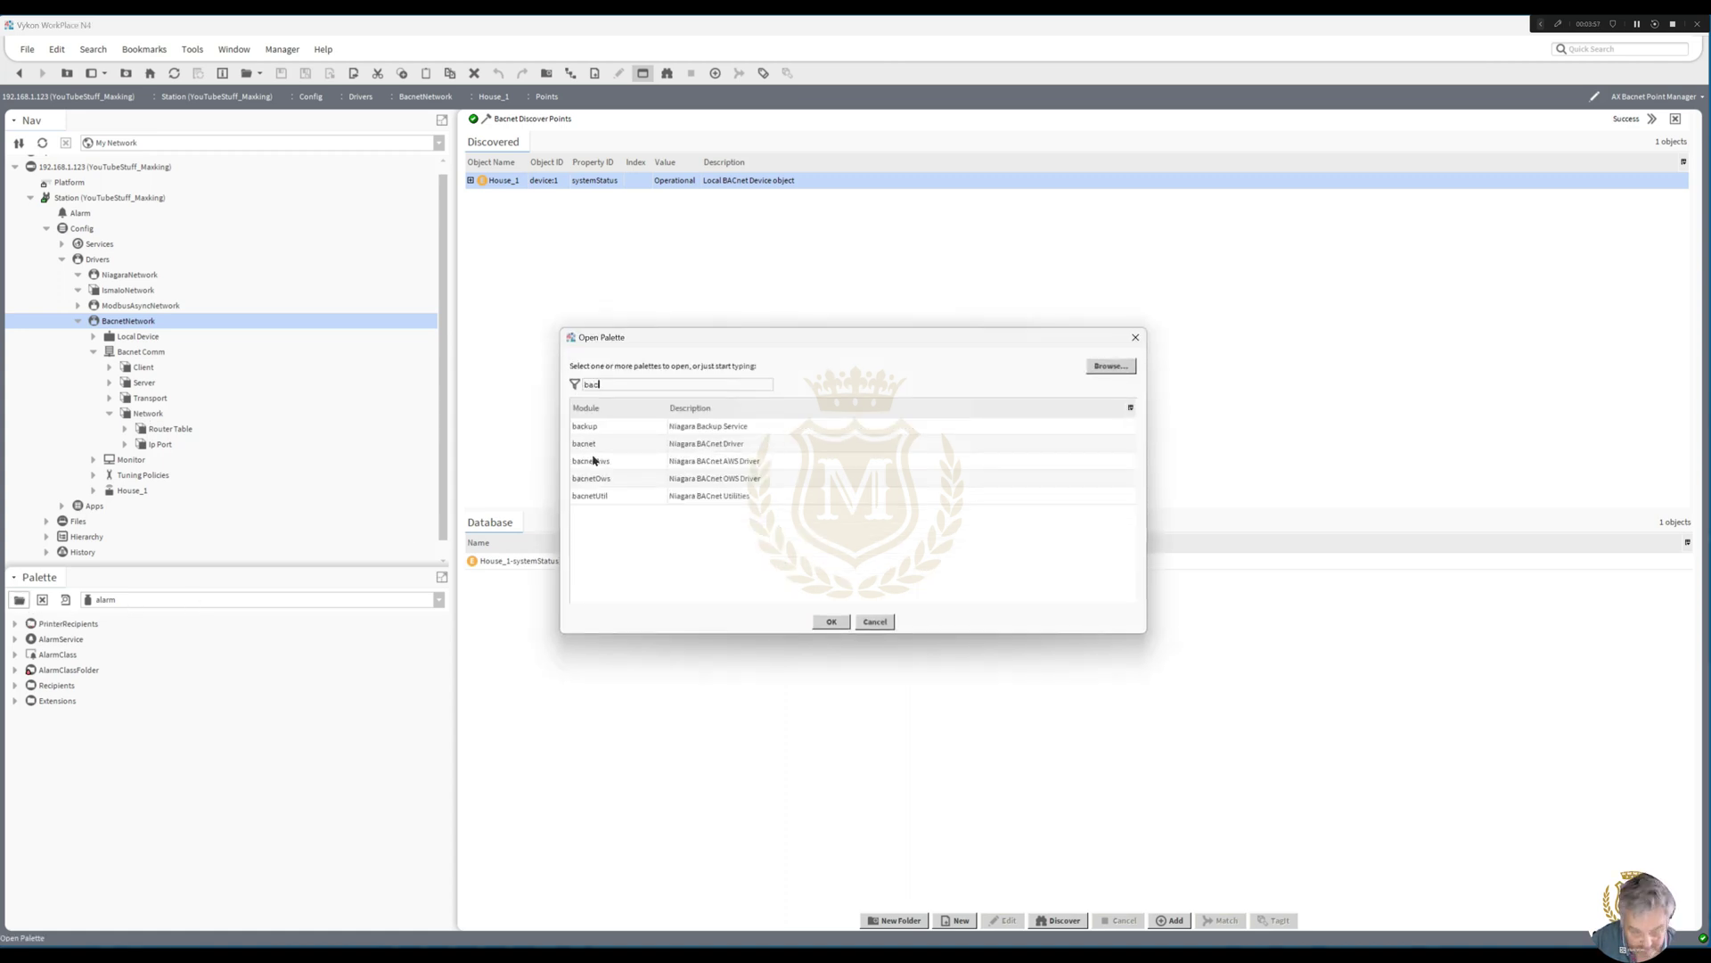
double_click(611, 444)
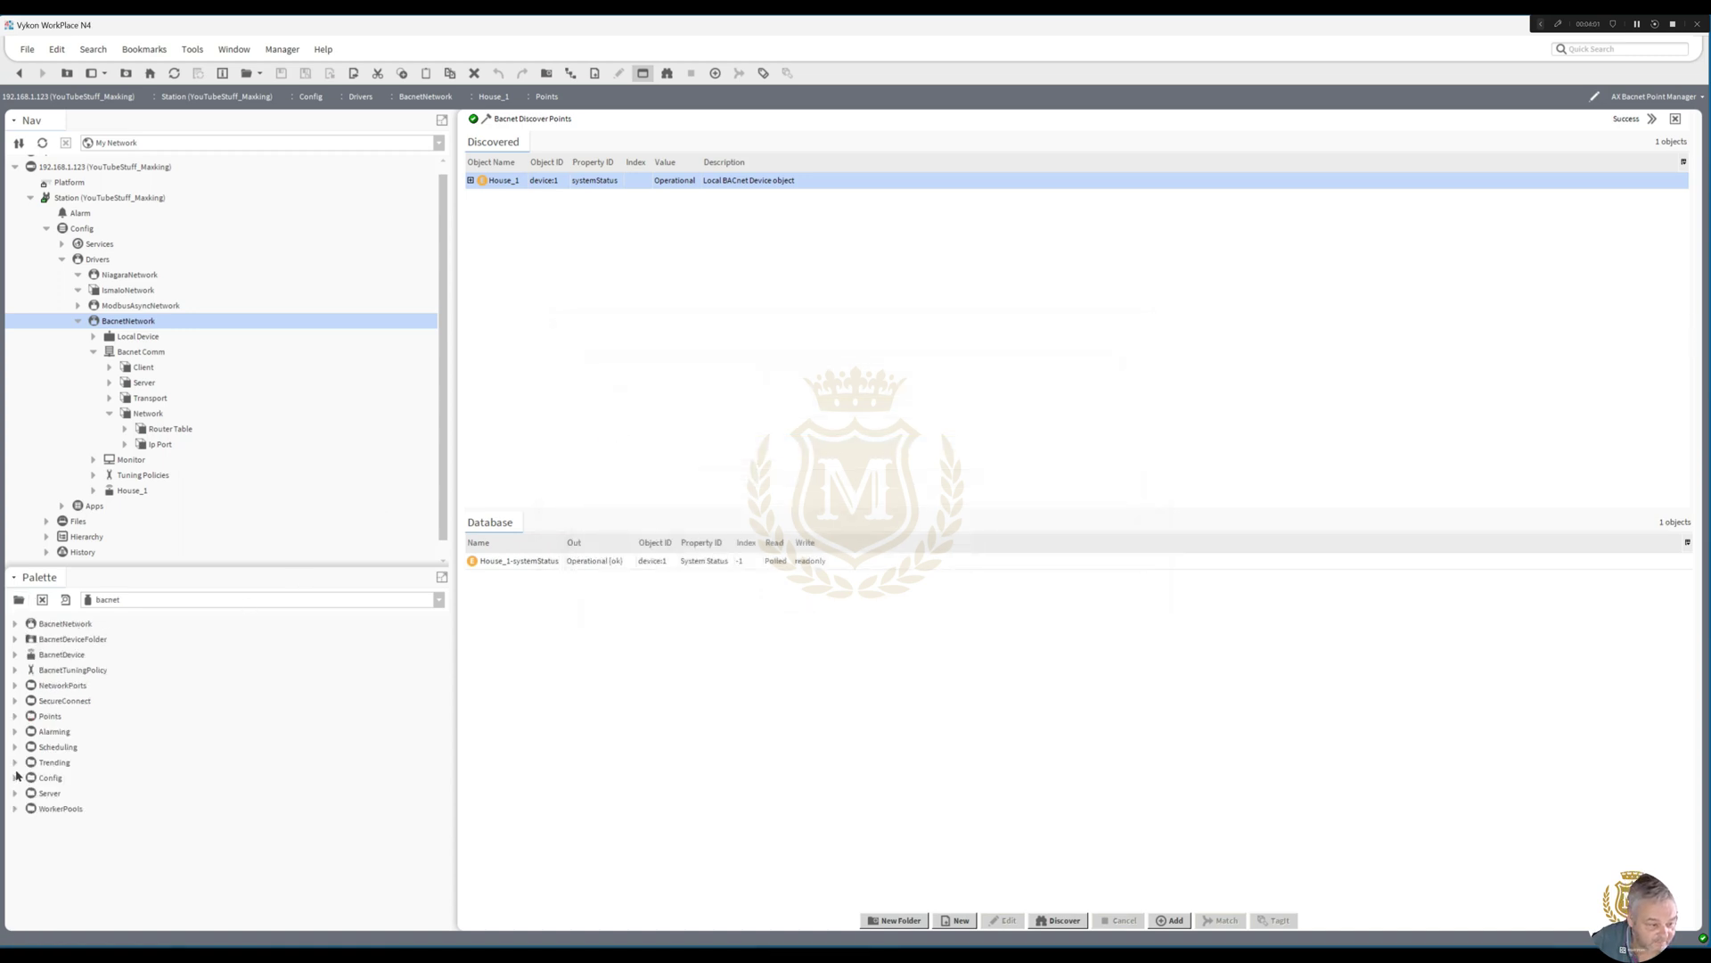
Step: Add an MstpPort from the palette's NetworkPorts to the Bacnet Comm Network node, keeping its default name
click(14, 685)
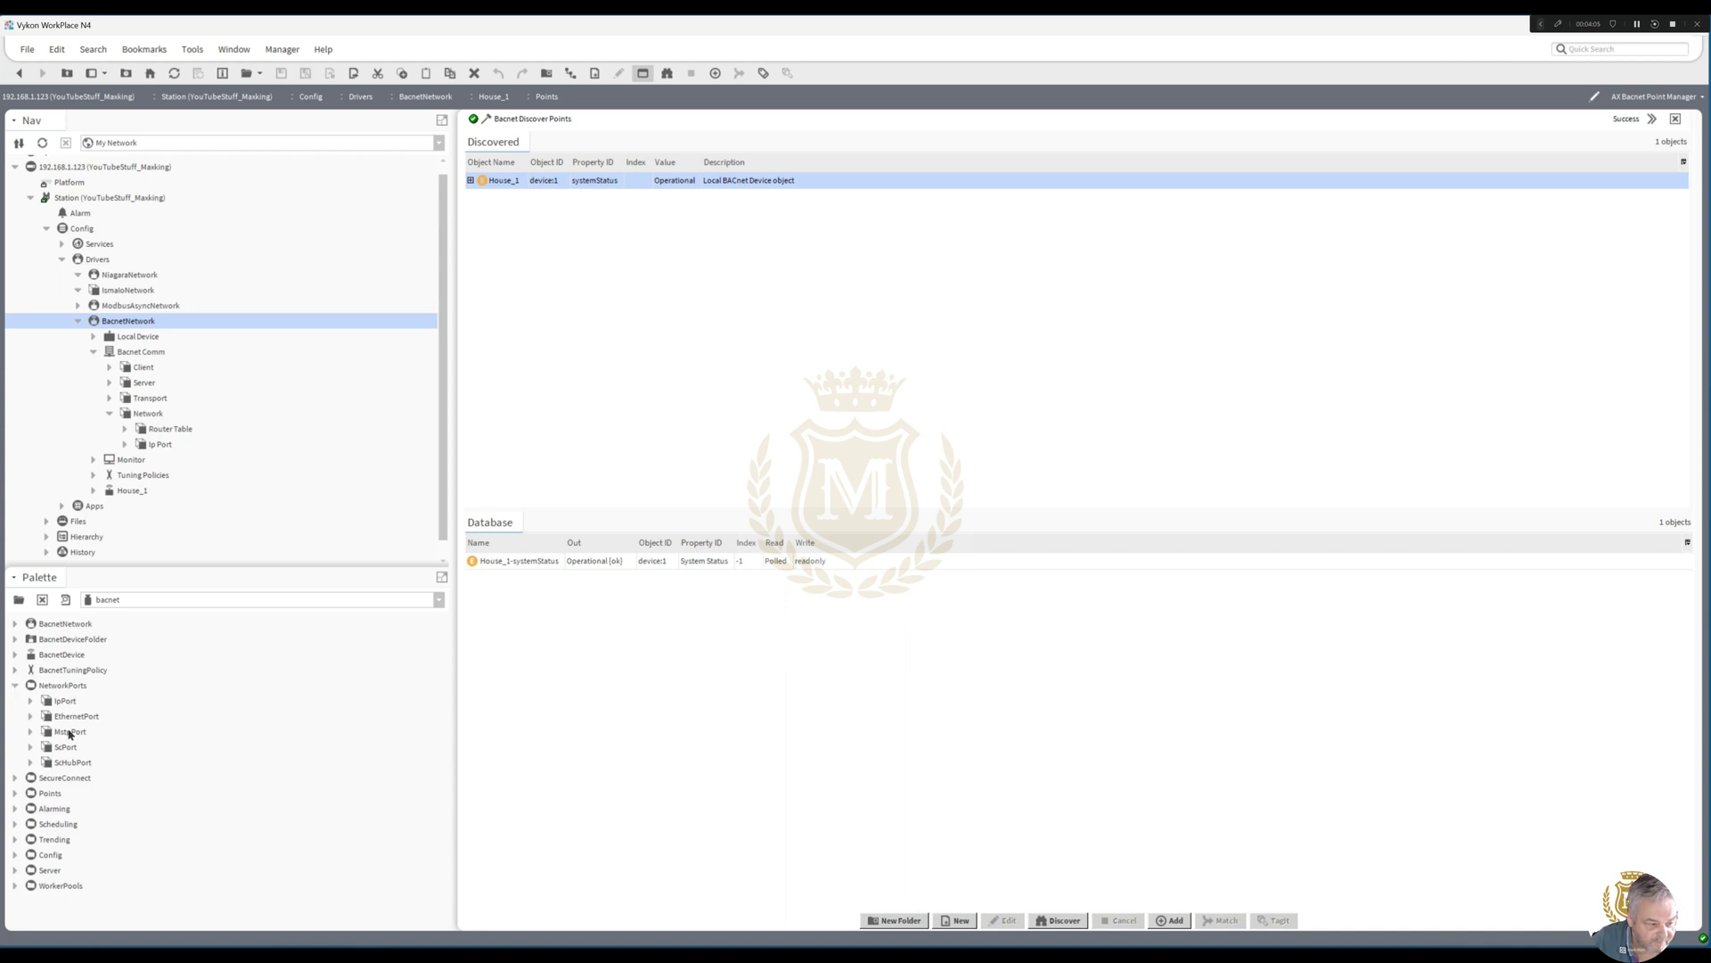
click(30, 732)
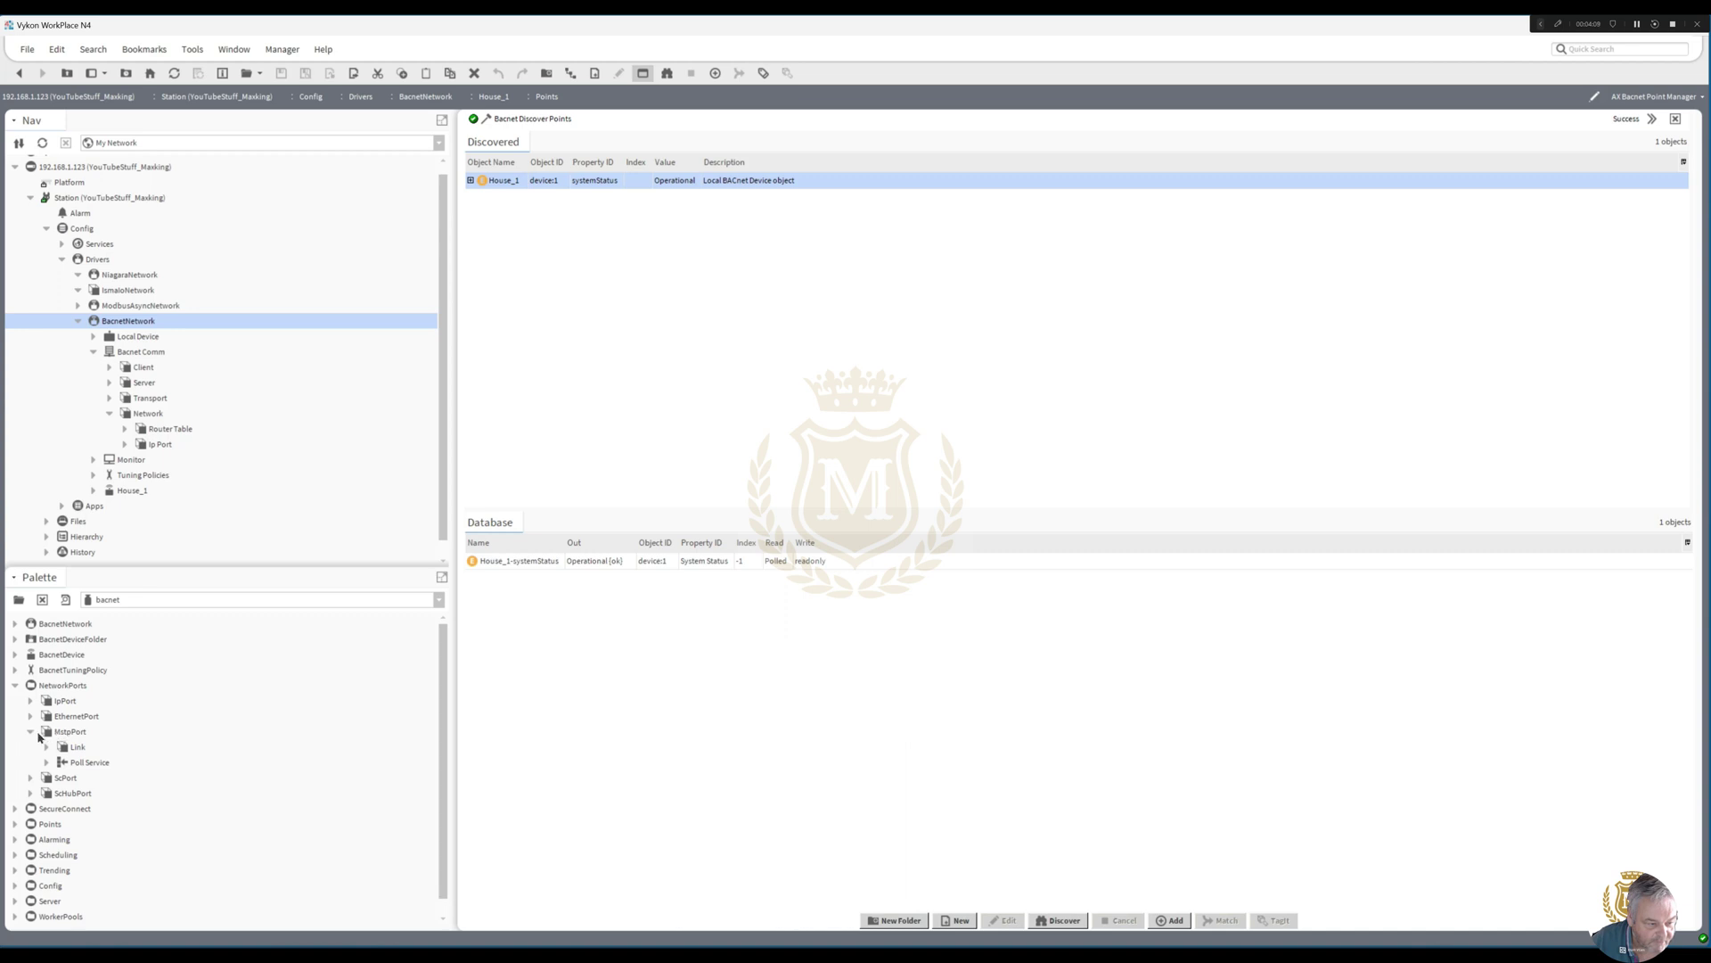
click(30, 732)
drag(41, 732, 152, 416)
click(826, 504)
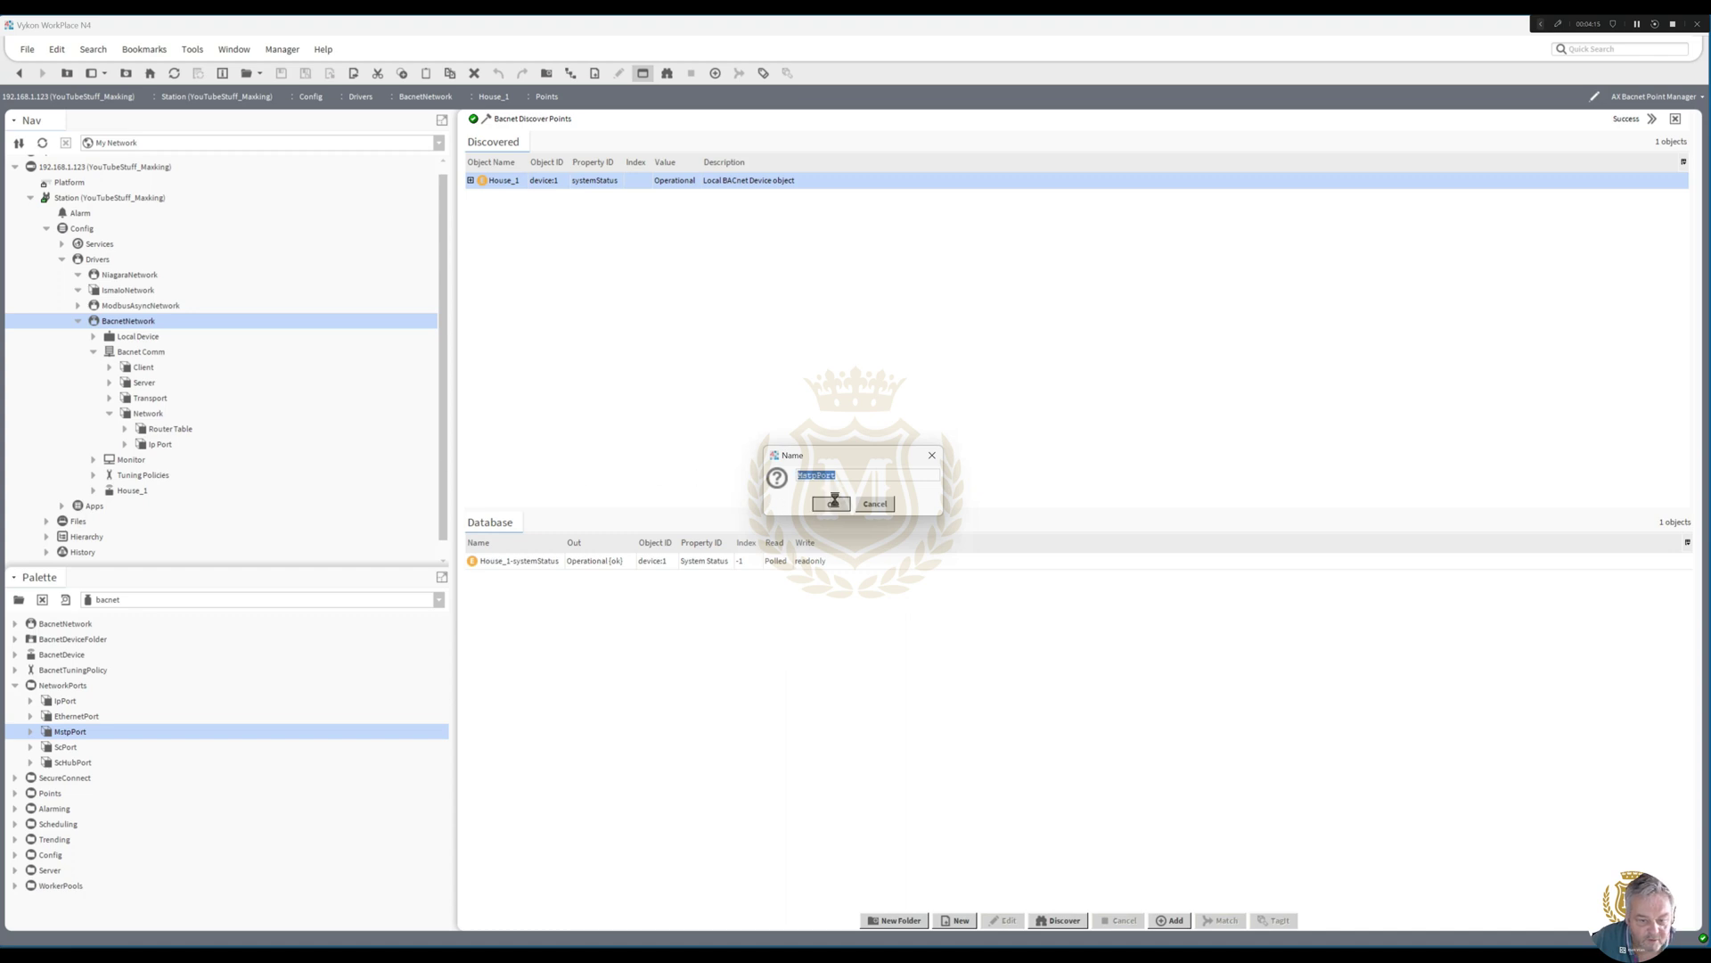
Step: Configure the MstpPort with network number 2, port name COM2 and baud rate 9600, and save it
double_click(161, 460)
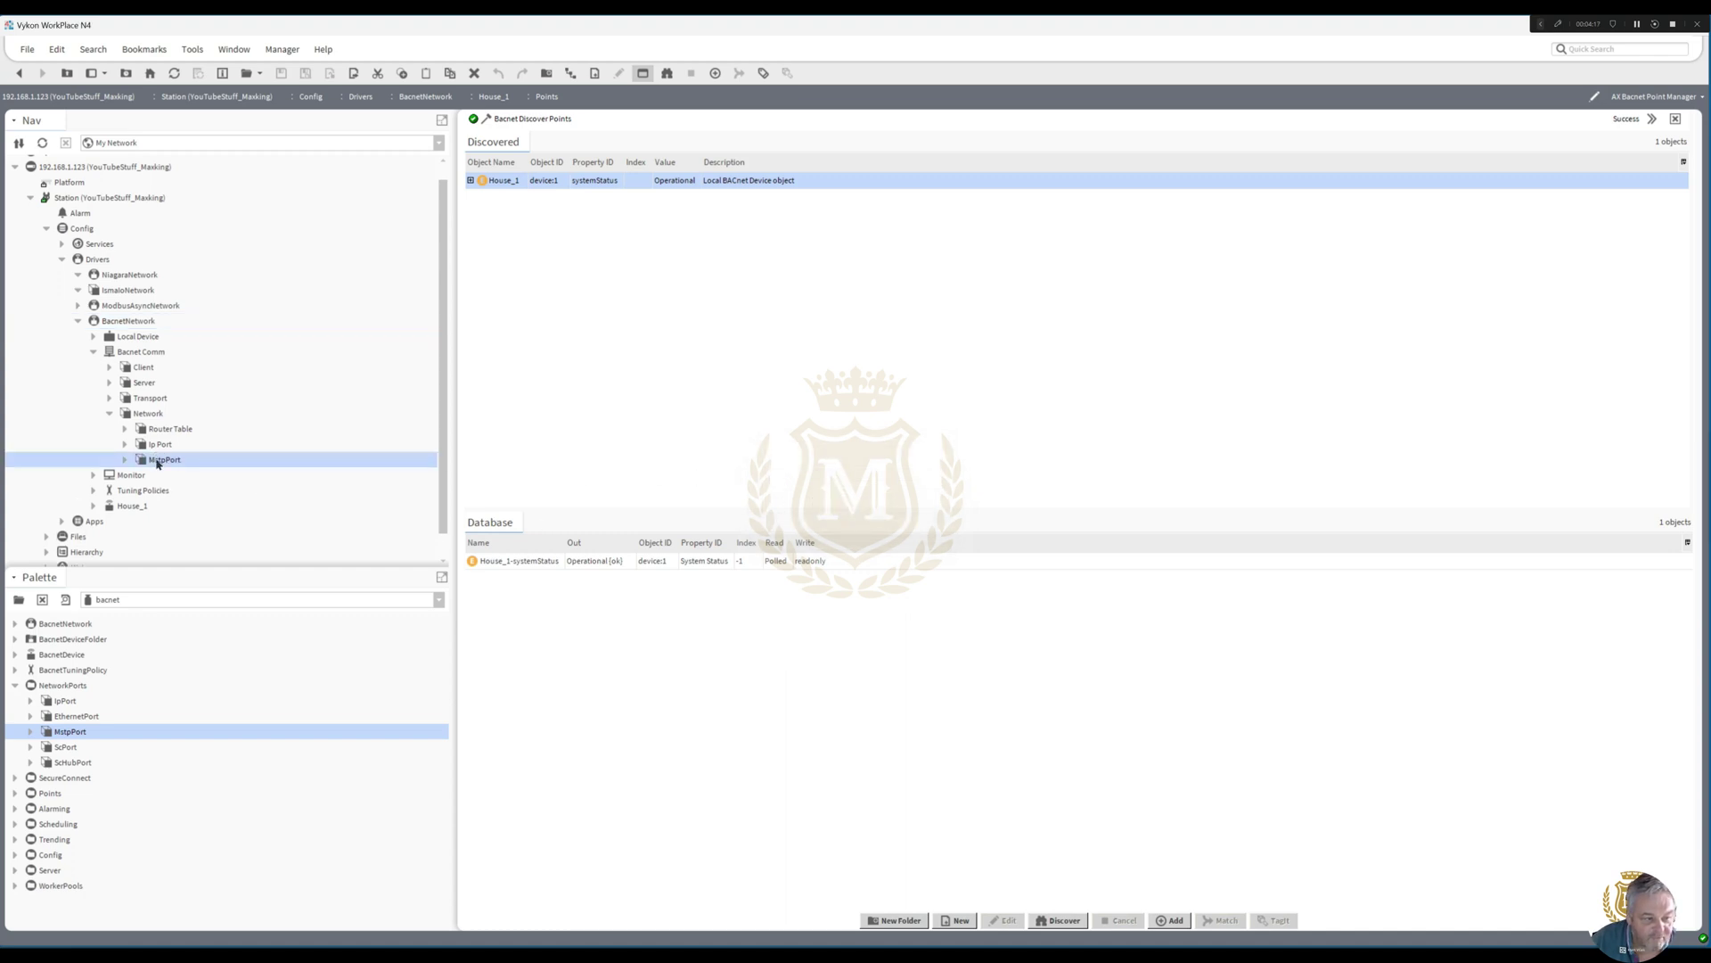
click(613, 154)
text(2)
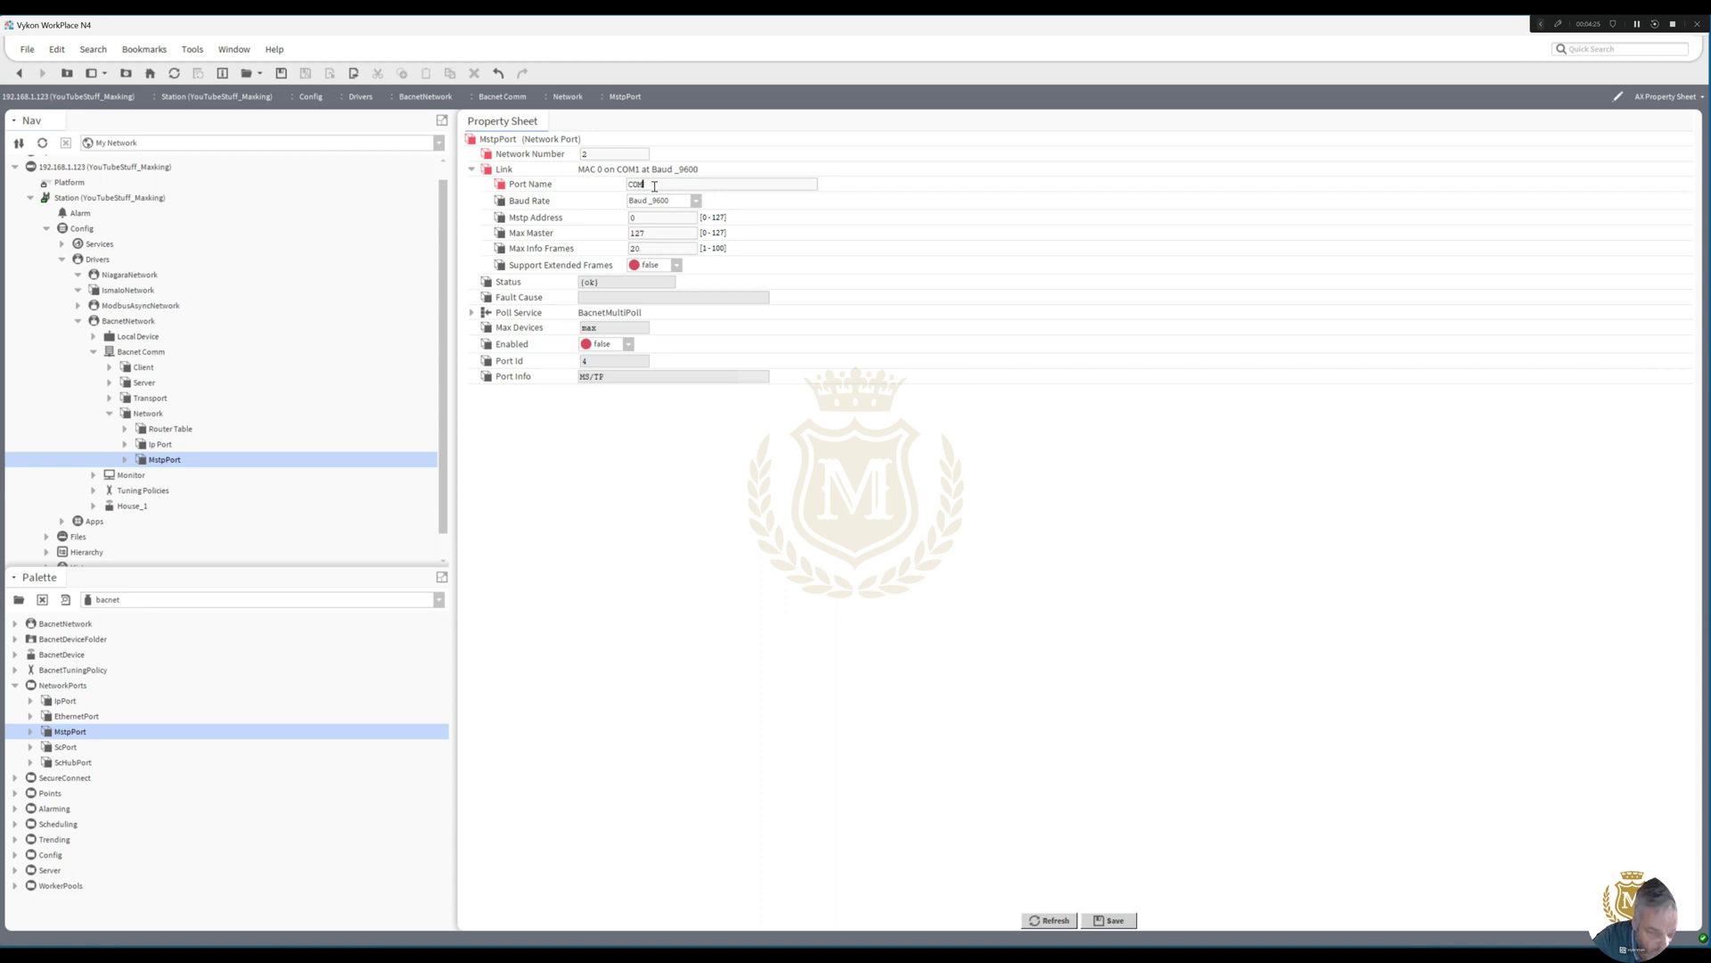
click(696, 202)
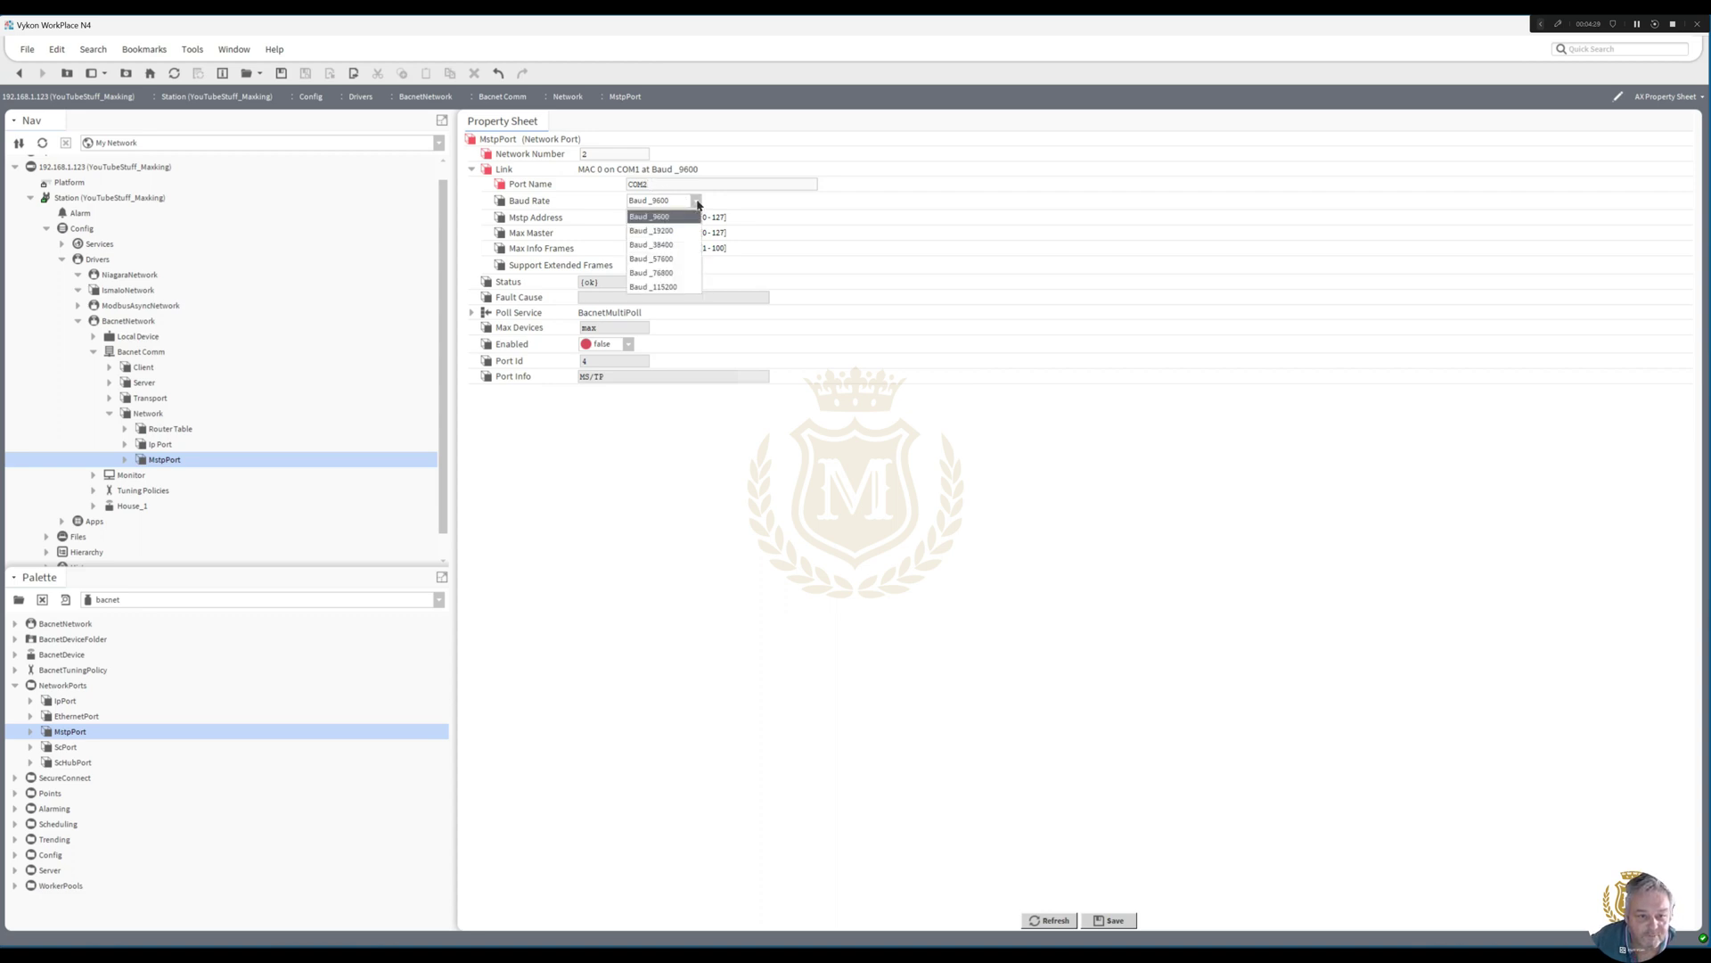
click(688, 219)
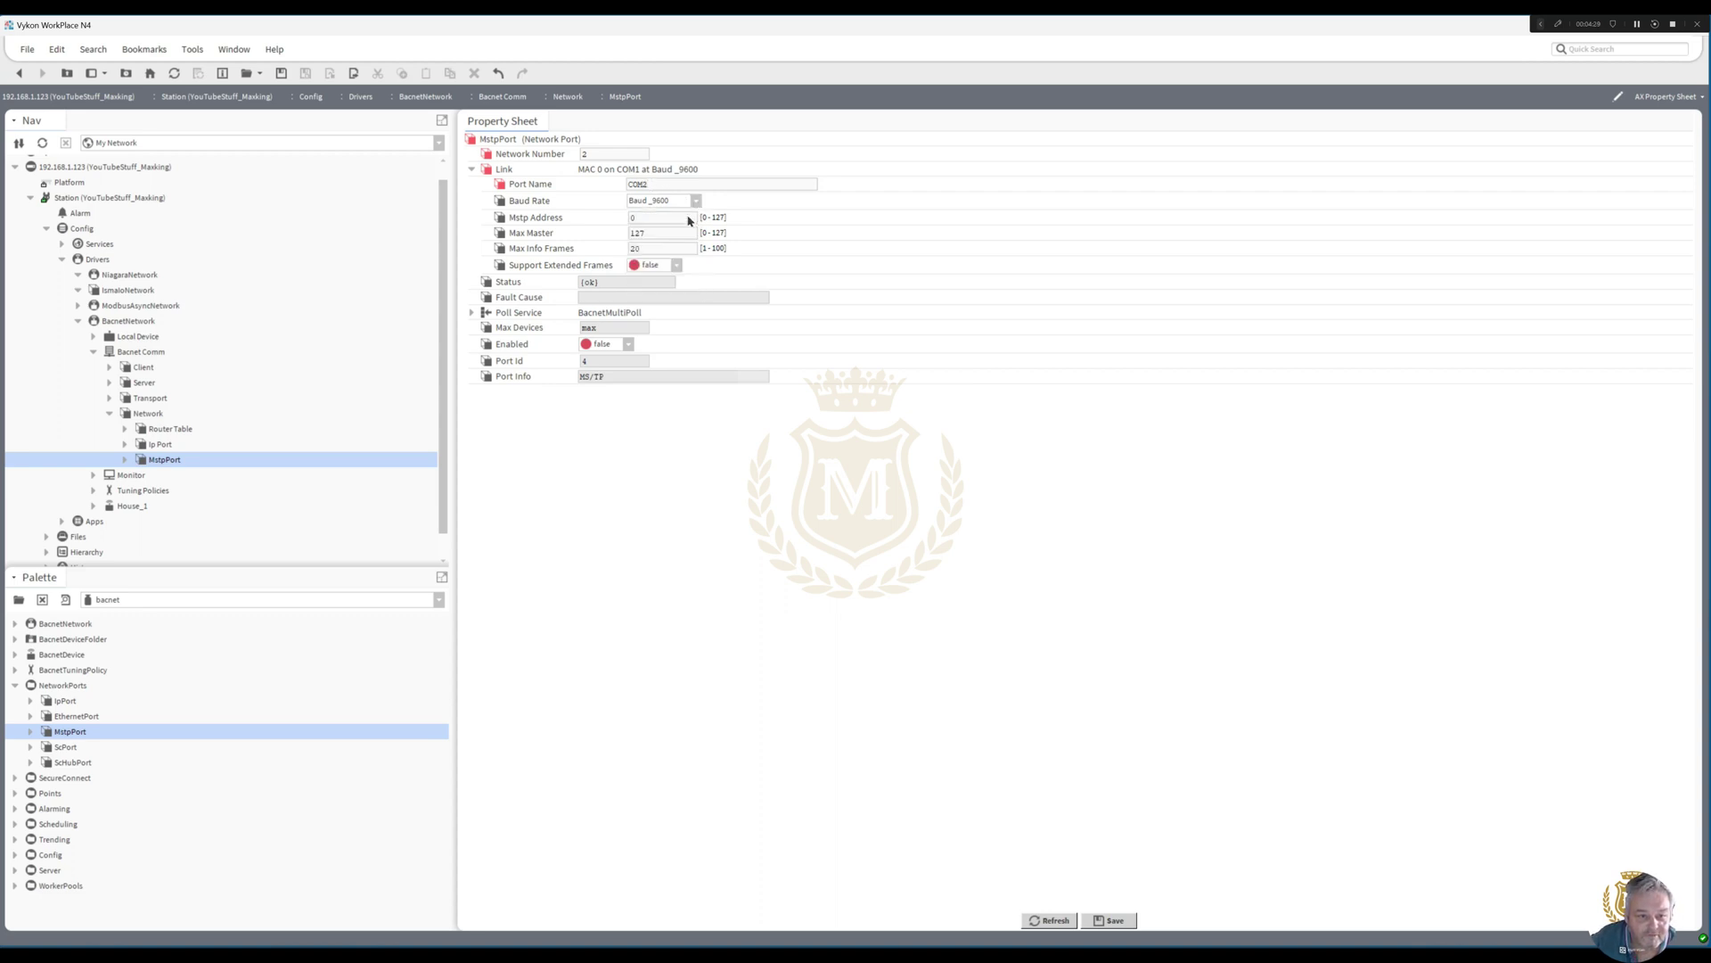
click(1110, 920)
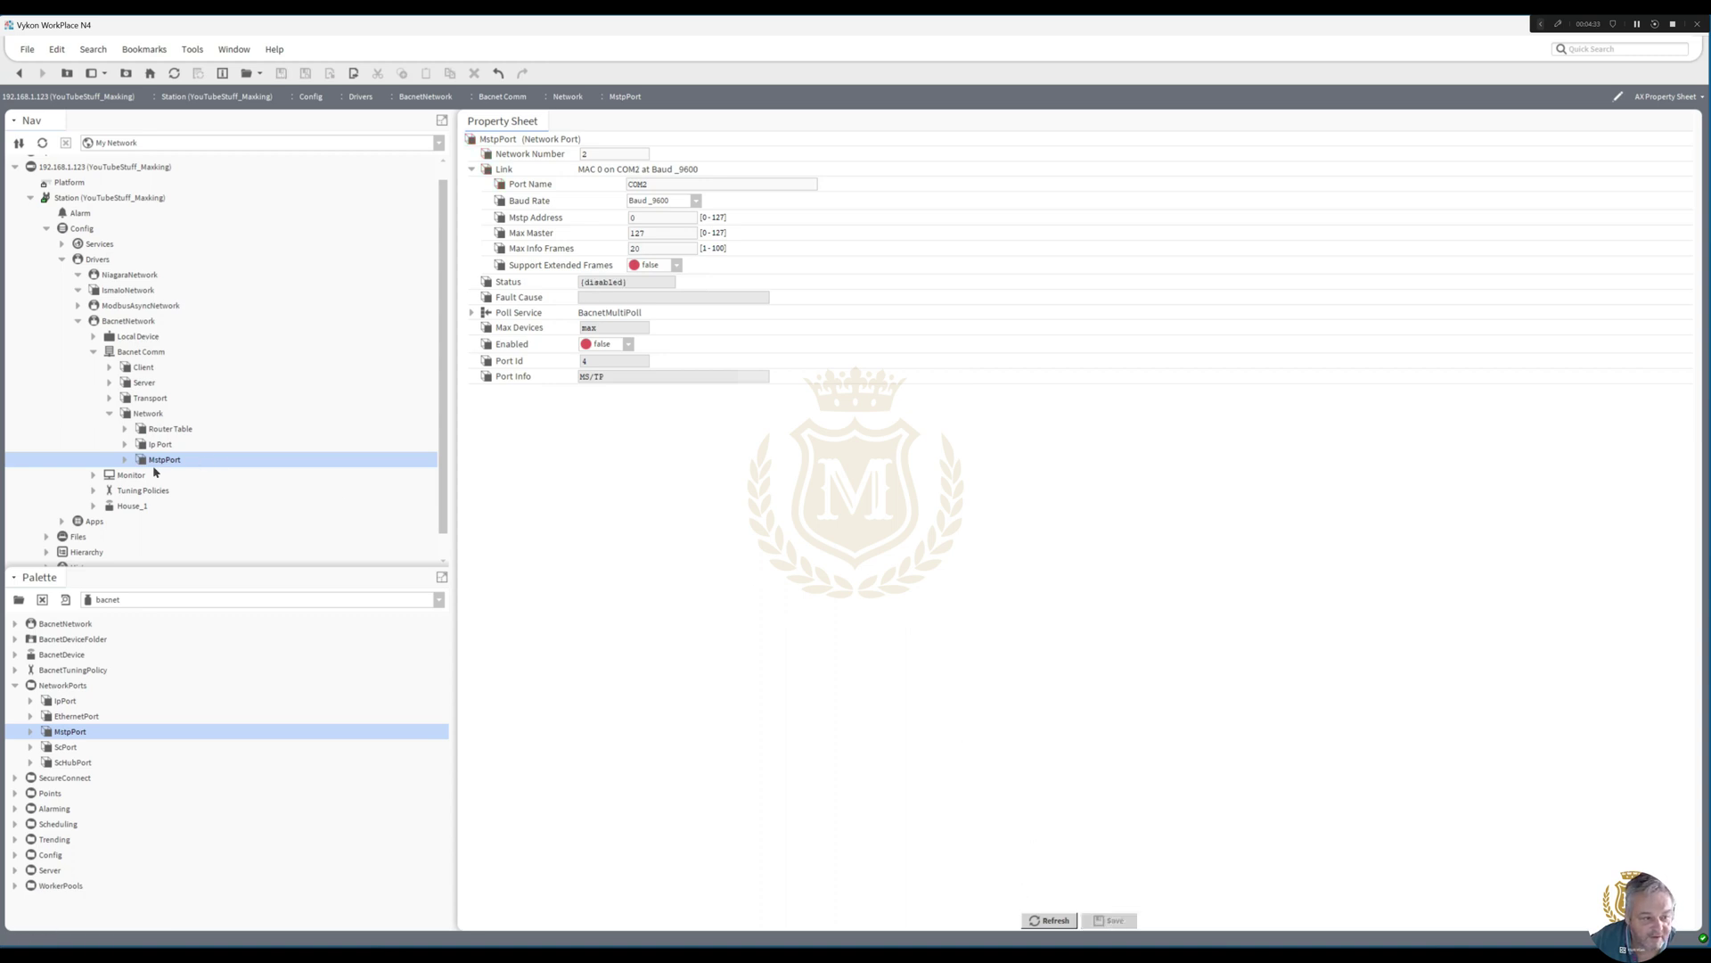
double_click(143, 321)
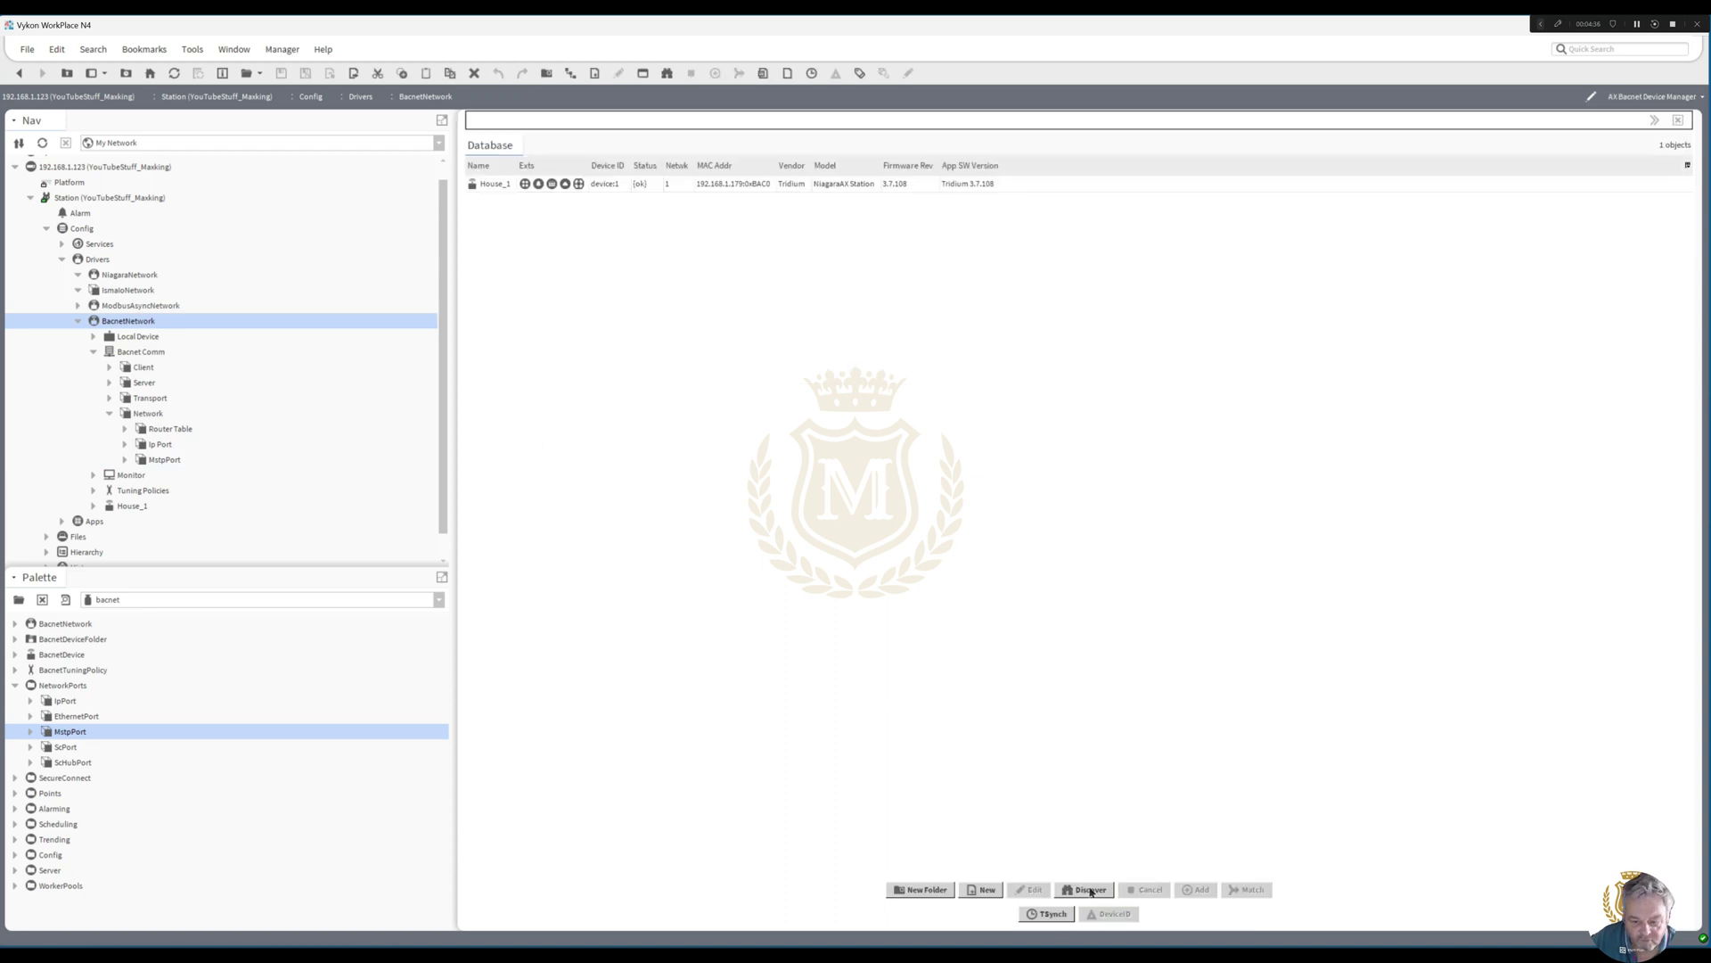
click(1089, 890)
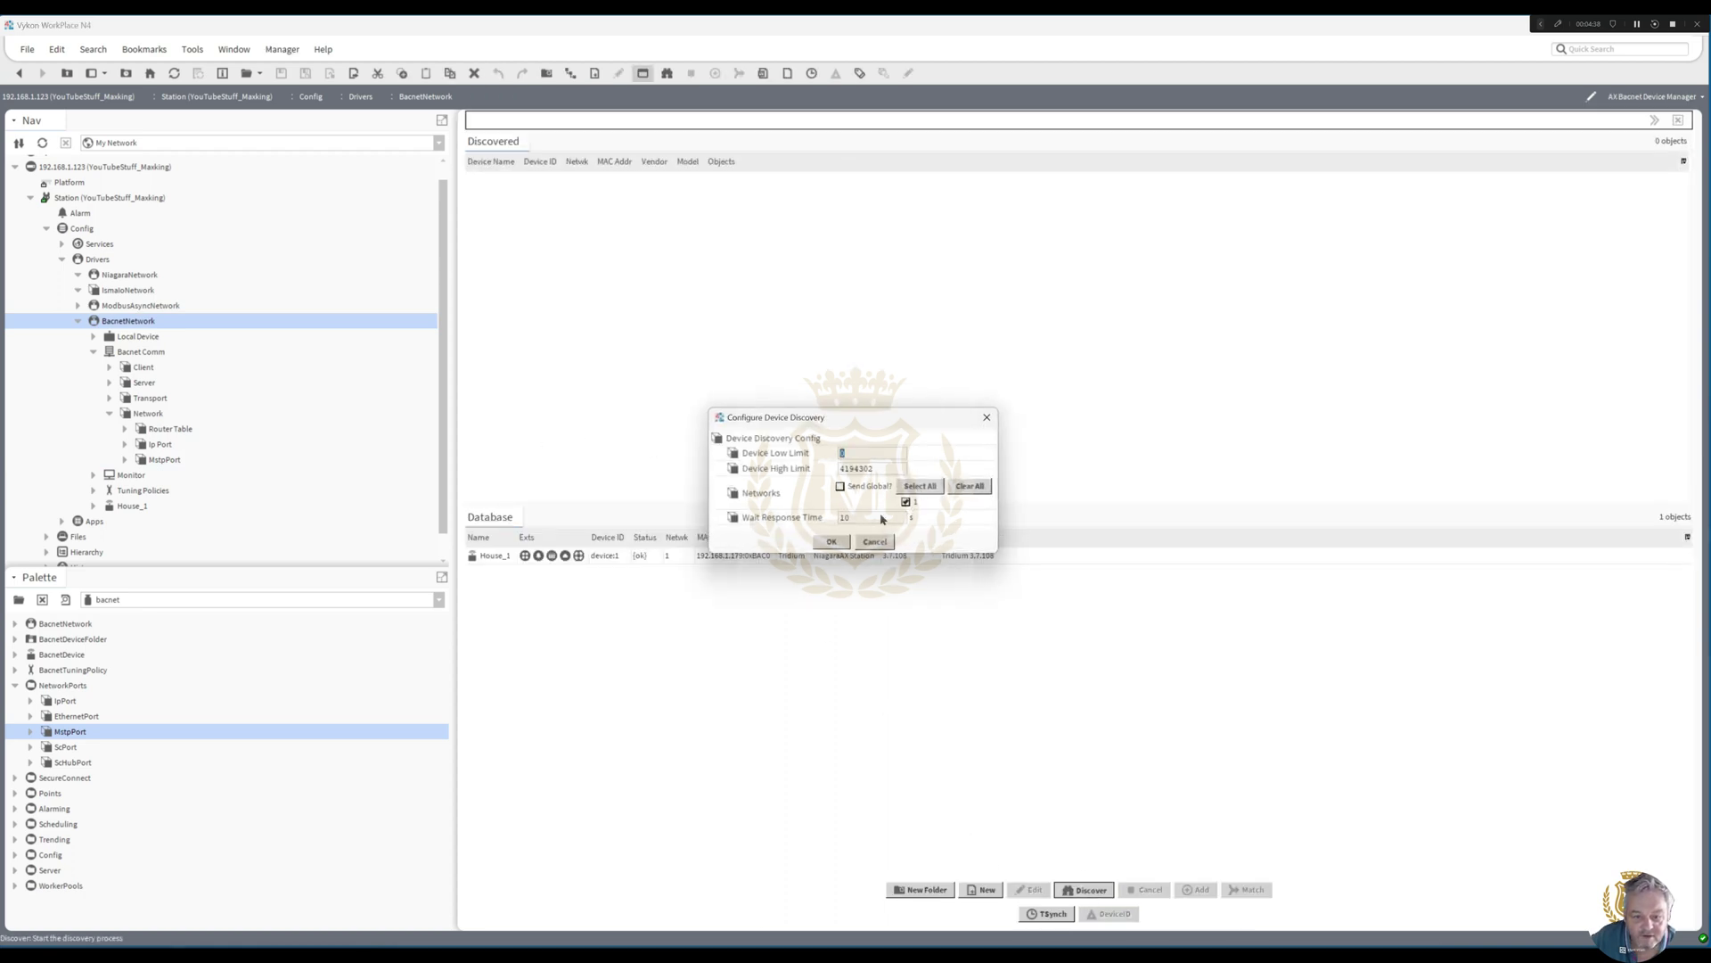
click(876, 542)
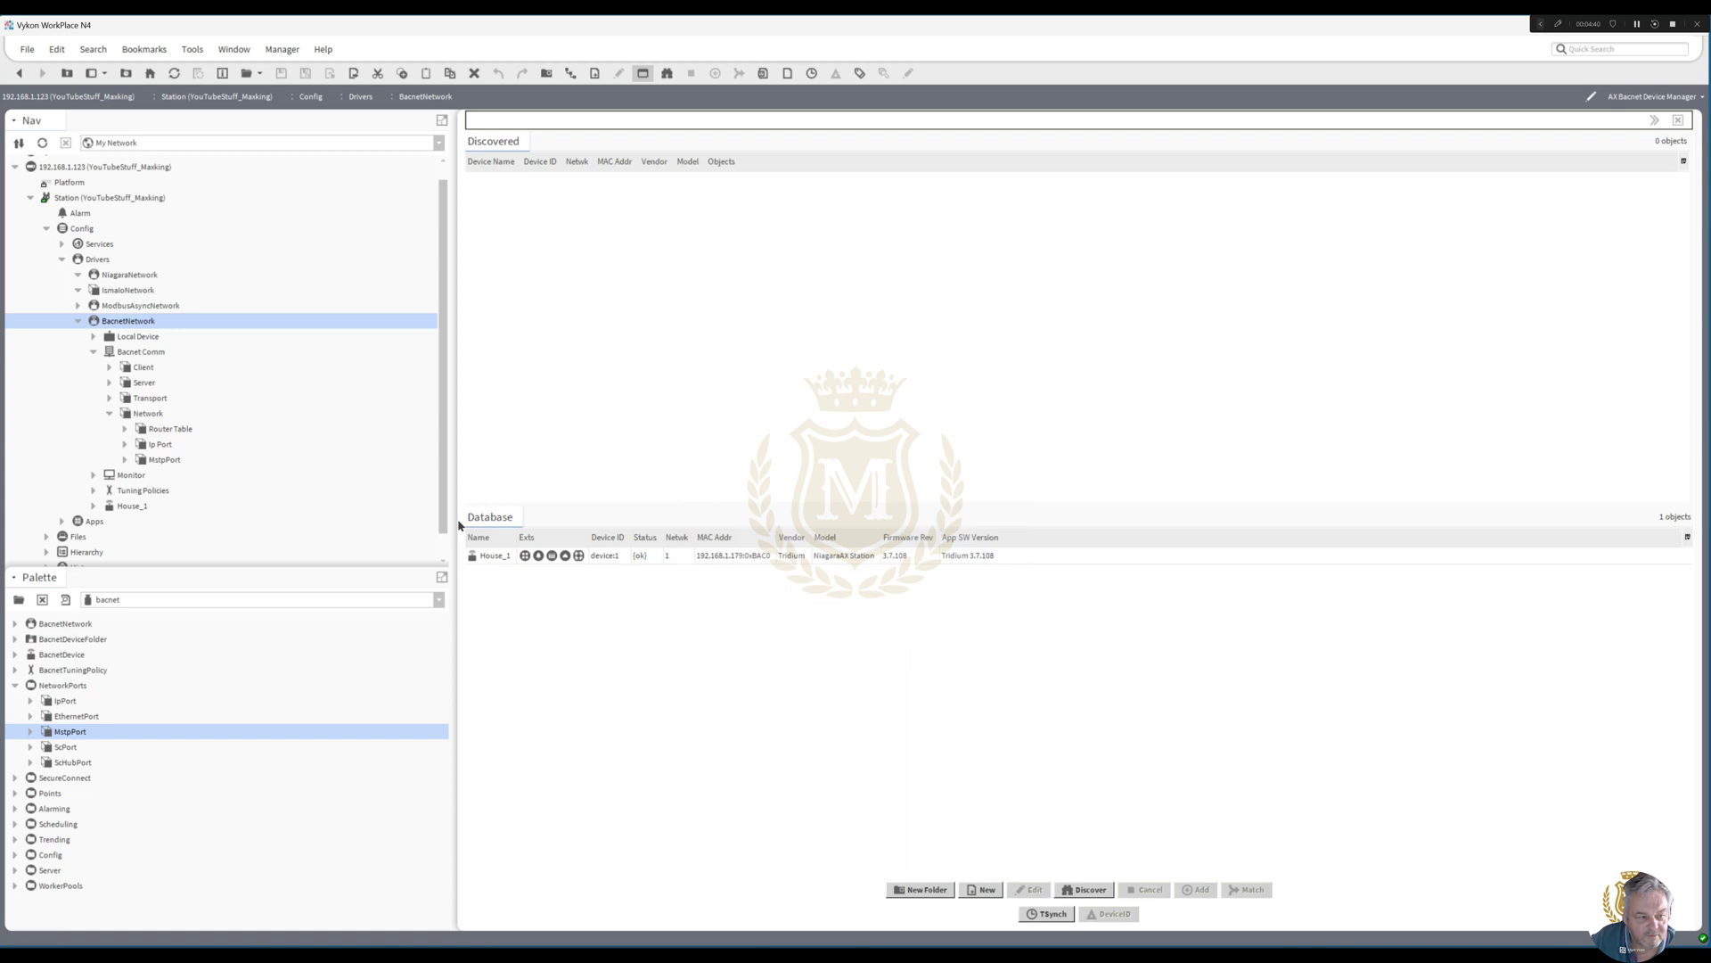
Step: Enable the MstpPort under the Bacnet Comm Network node and open its property sheet to check its status
click(164, 460)
right_click(164, 460)
mouse_move(204, 483)
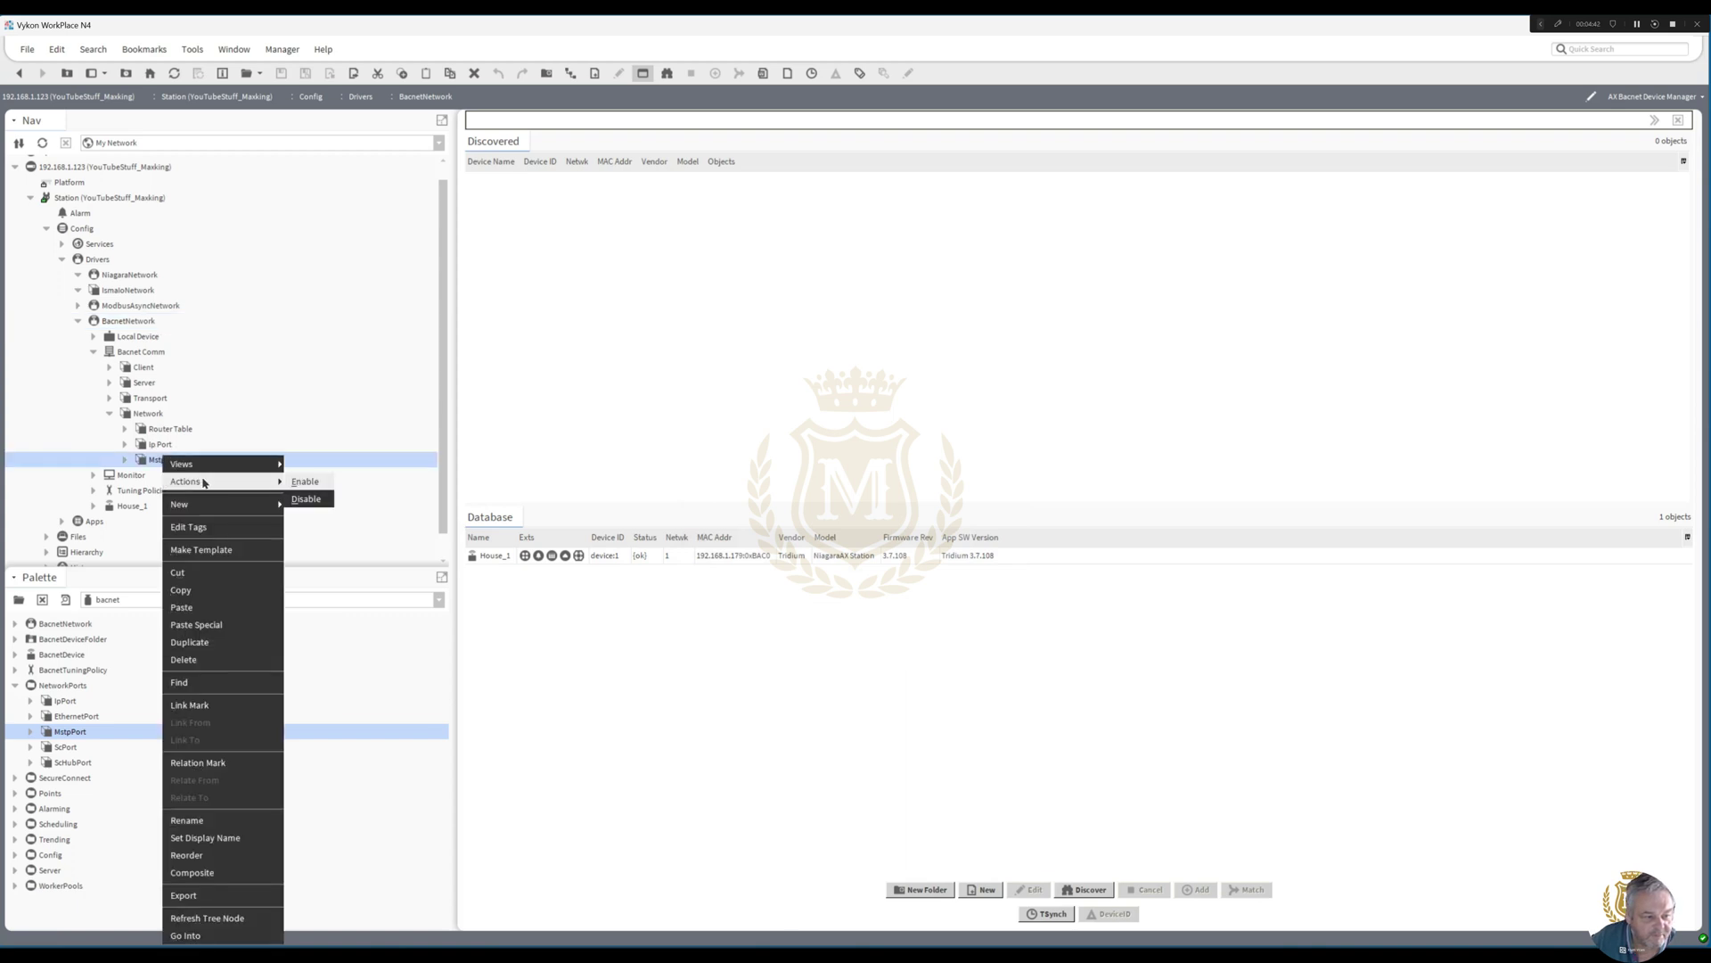
click(305, 483)
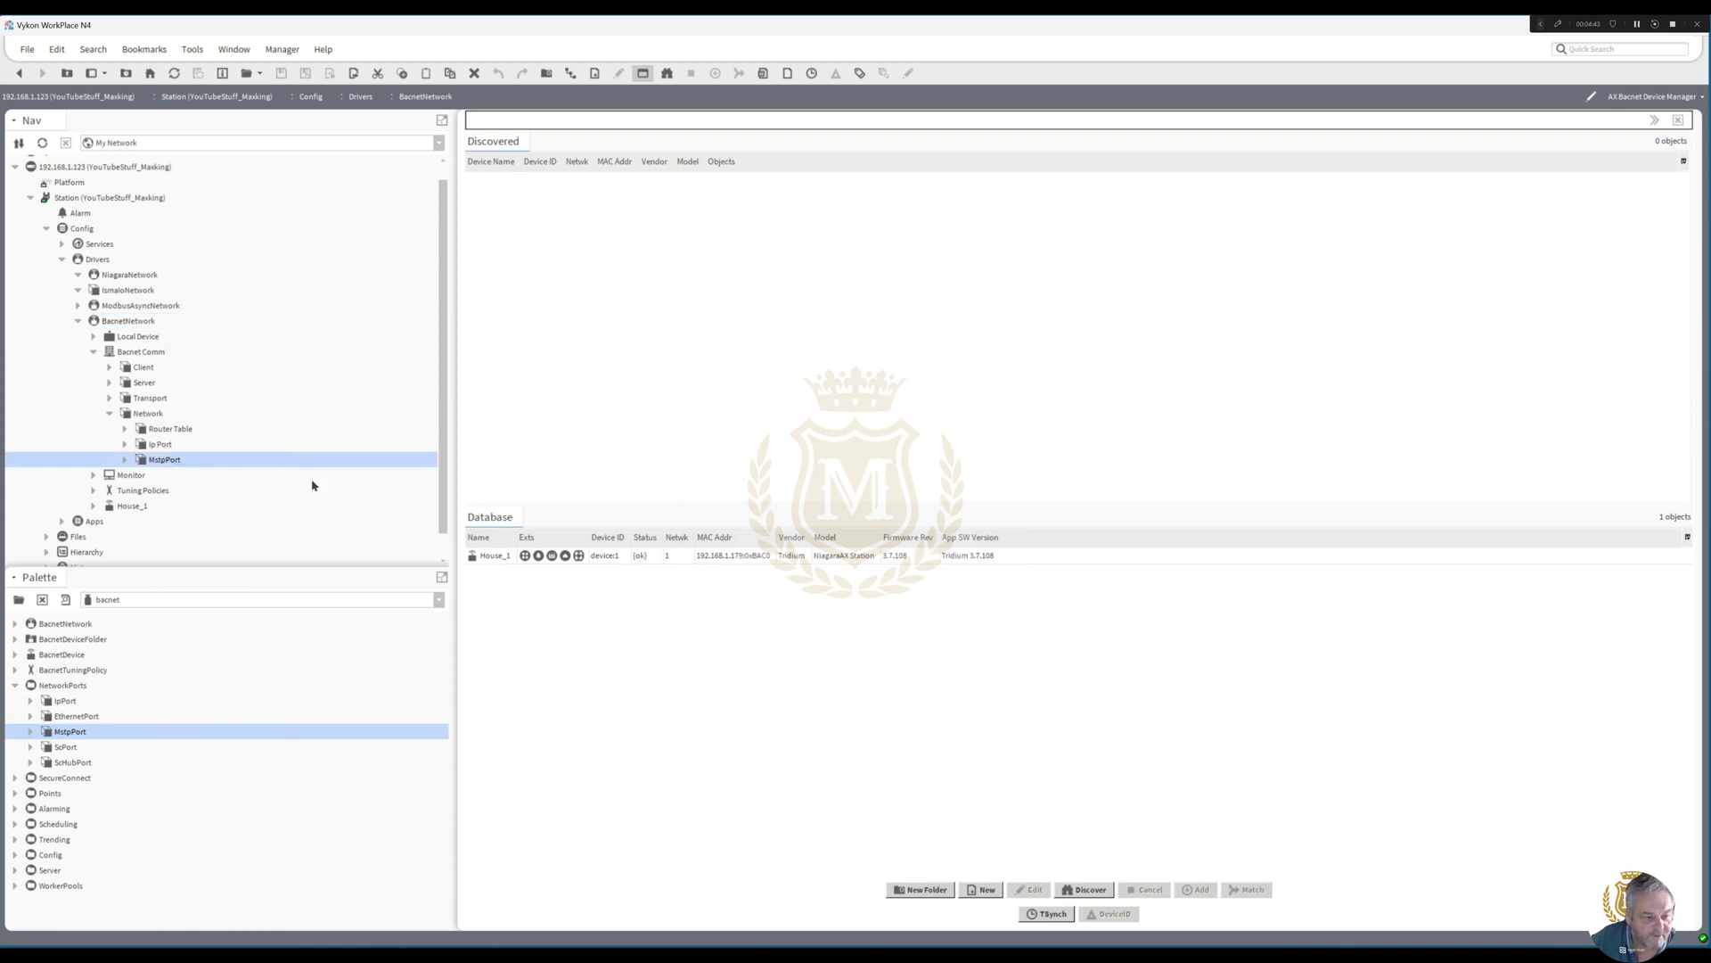
double_click(154, 461)
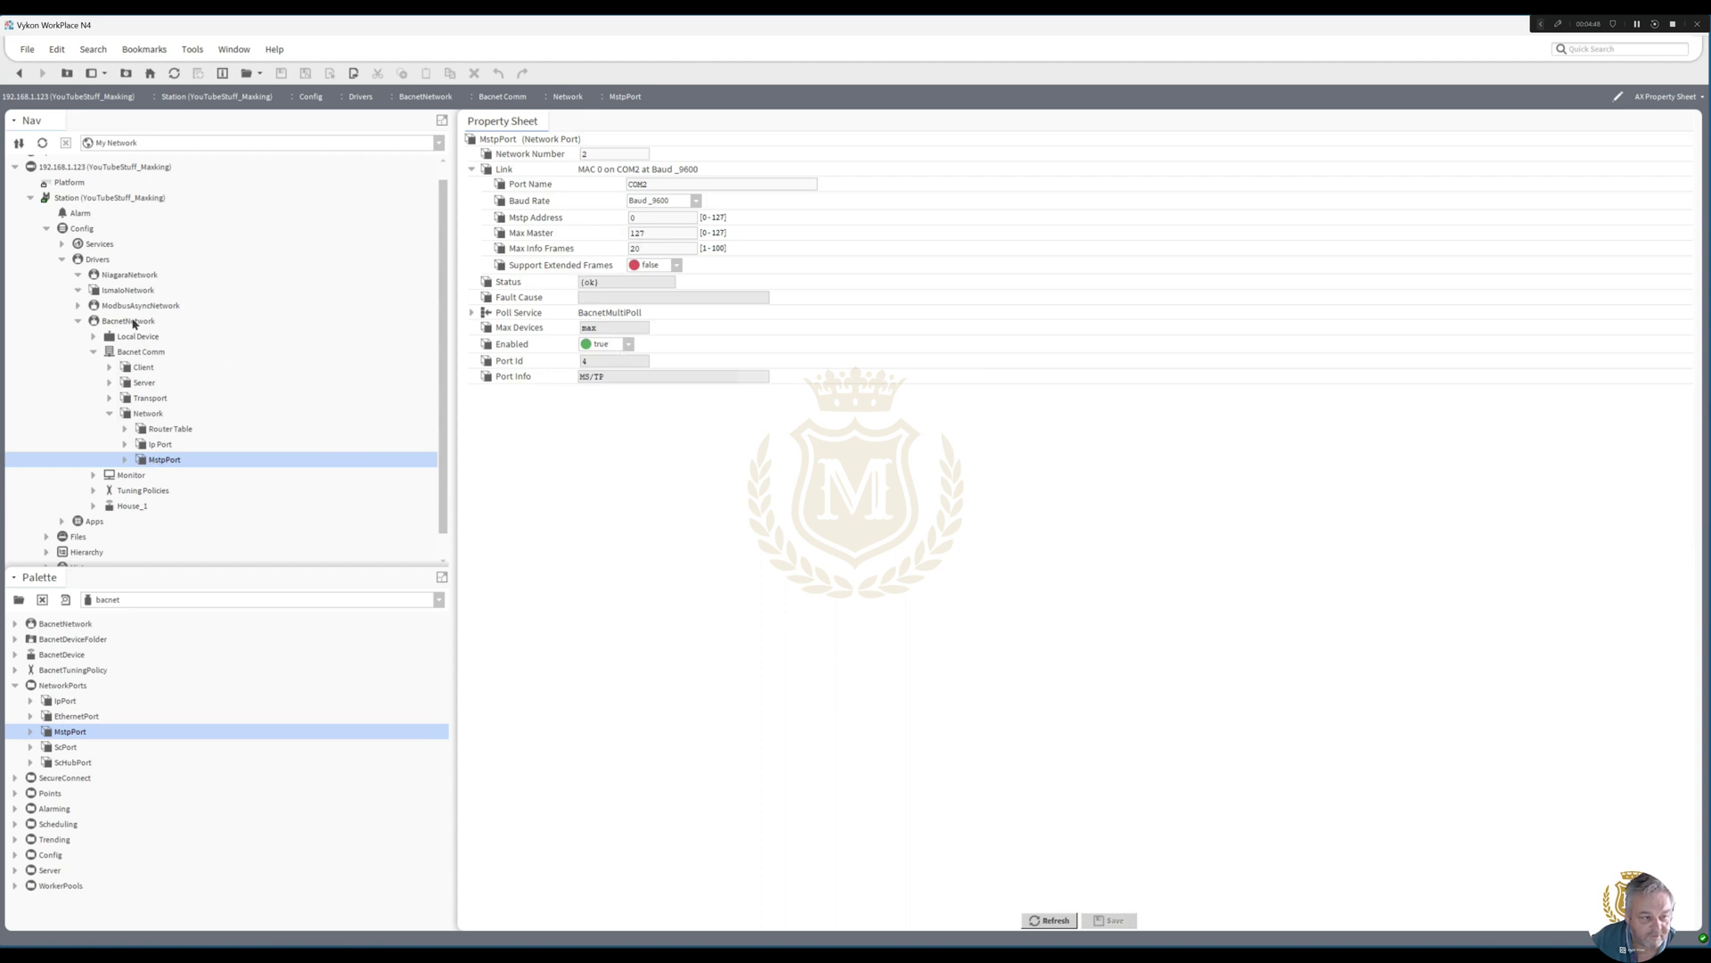
Step: Run a device discovery on the BacnetNetwork with networks 1 and 2 selected and the default device limits
double_click(134, 323)
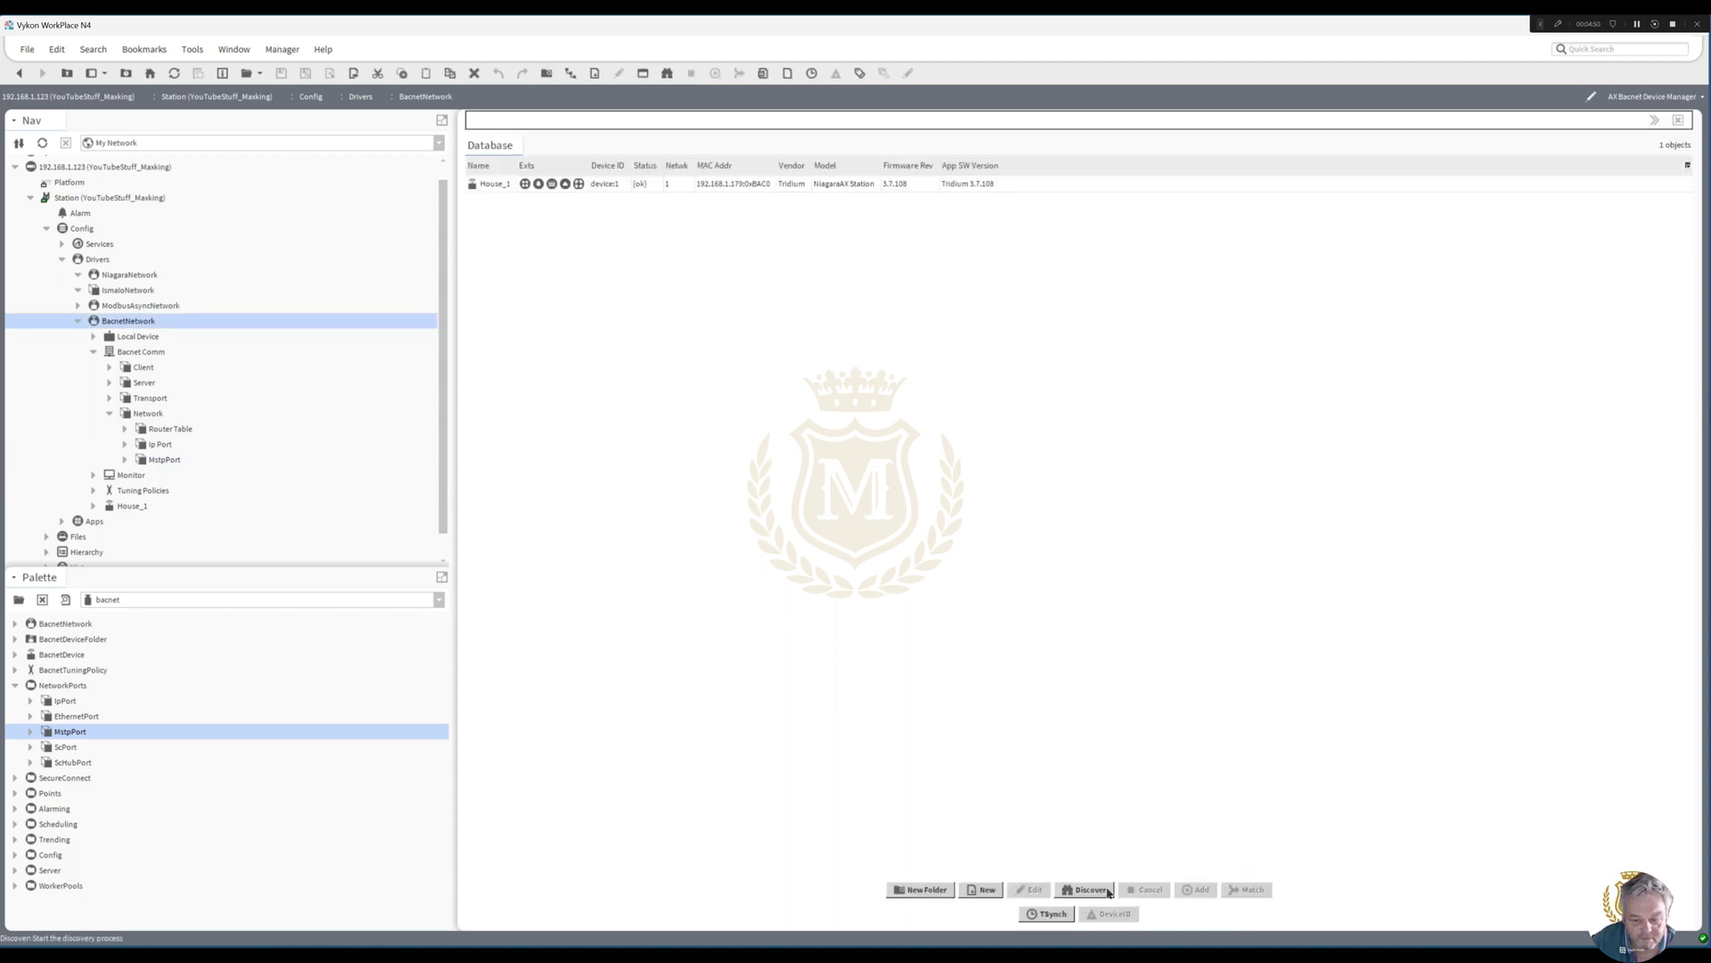
click(1108, 891)
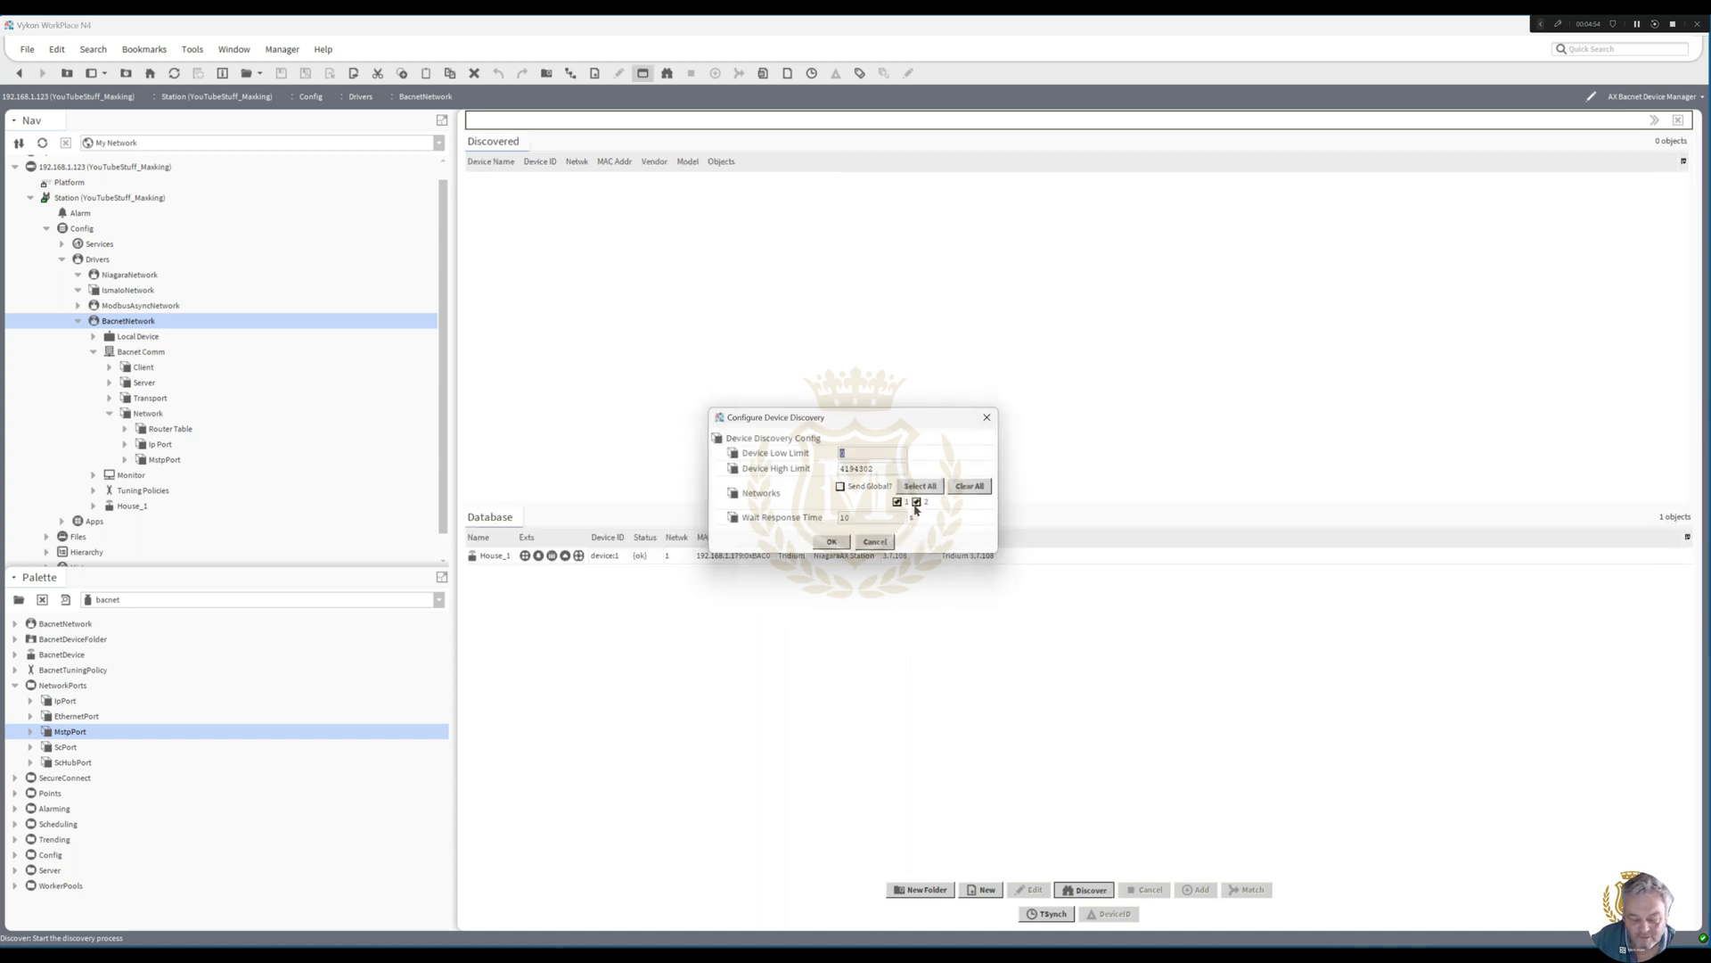
click(831, 542)
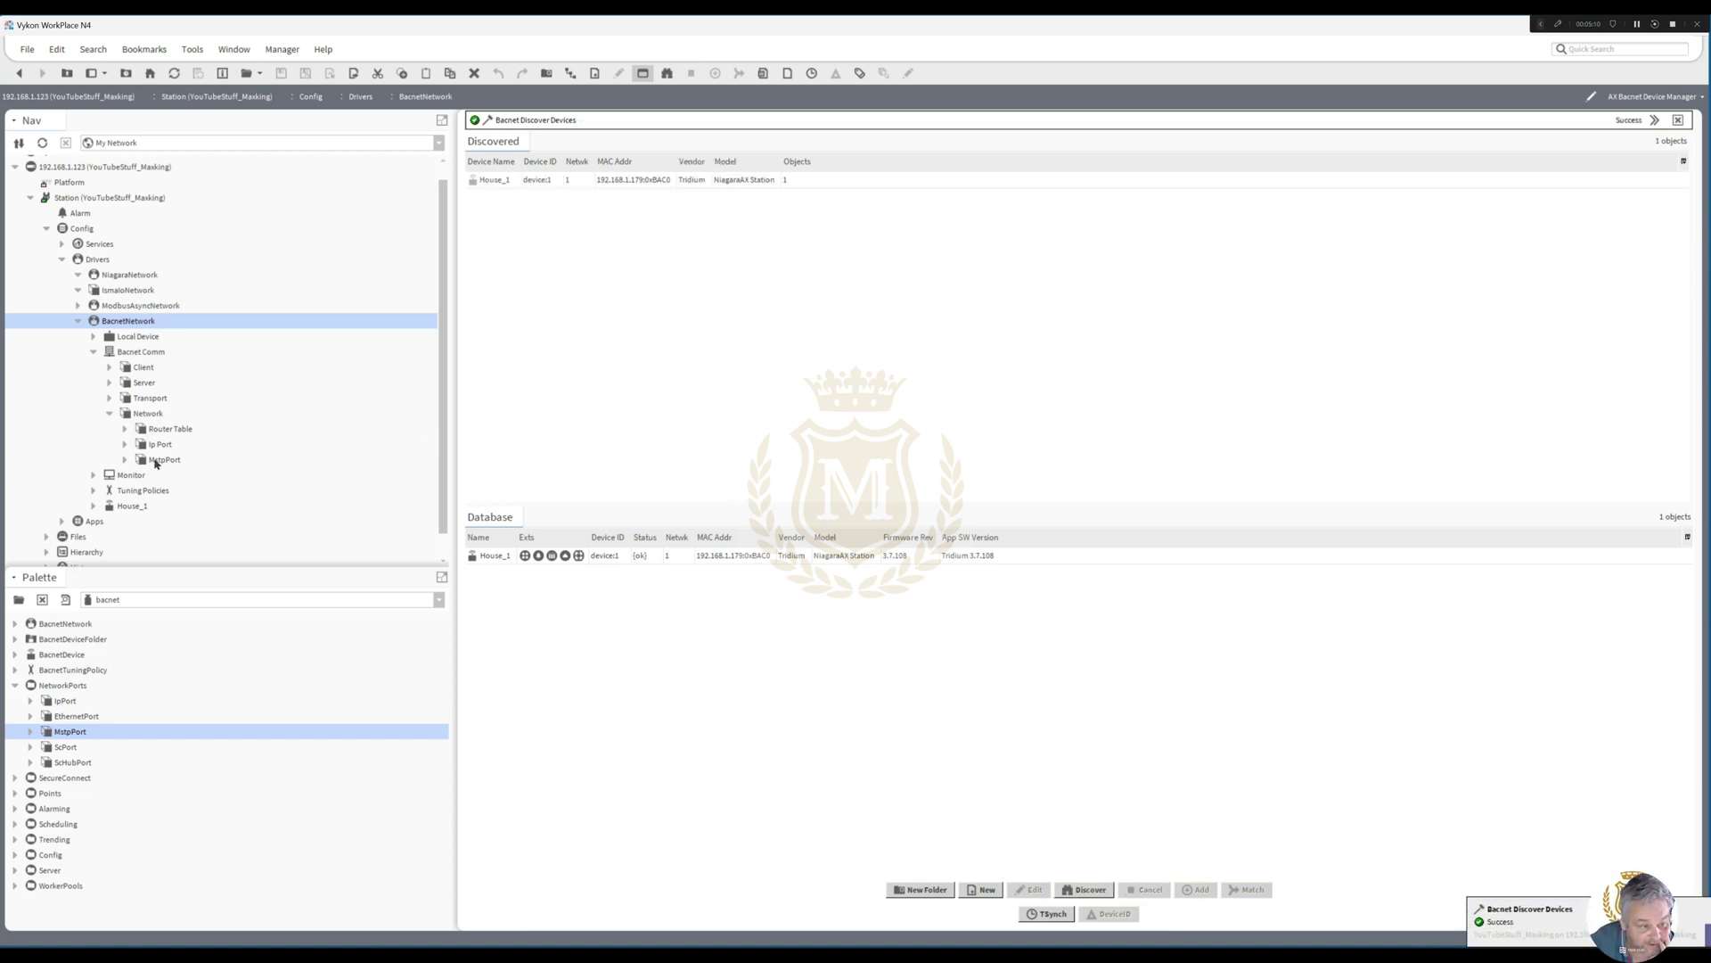
Step: Collapse the Network, Bacnet Comm and BacnetNetwork nodes in the station's navigation tree
click(111, 415)
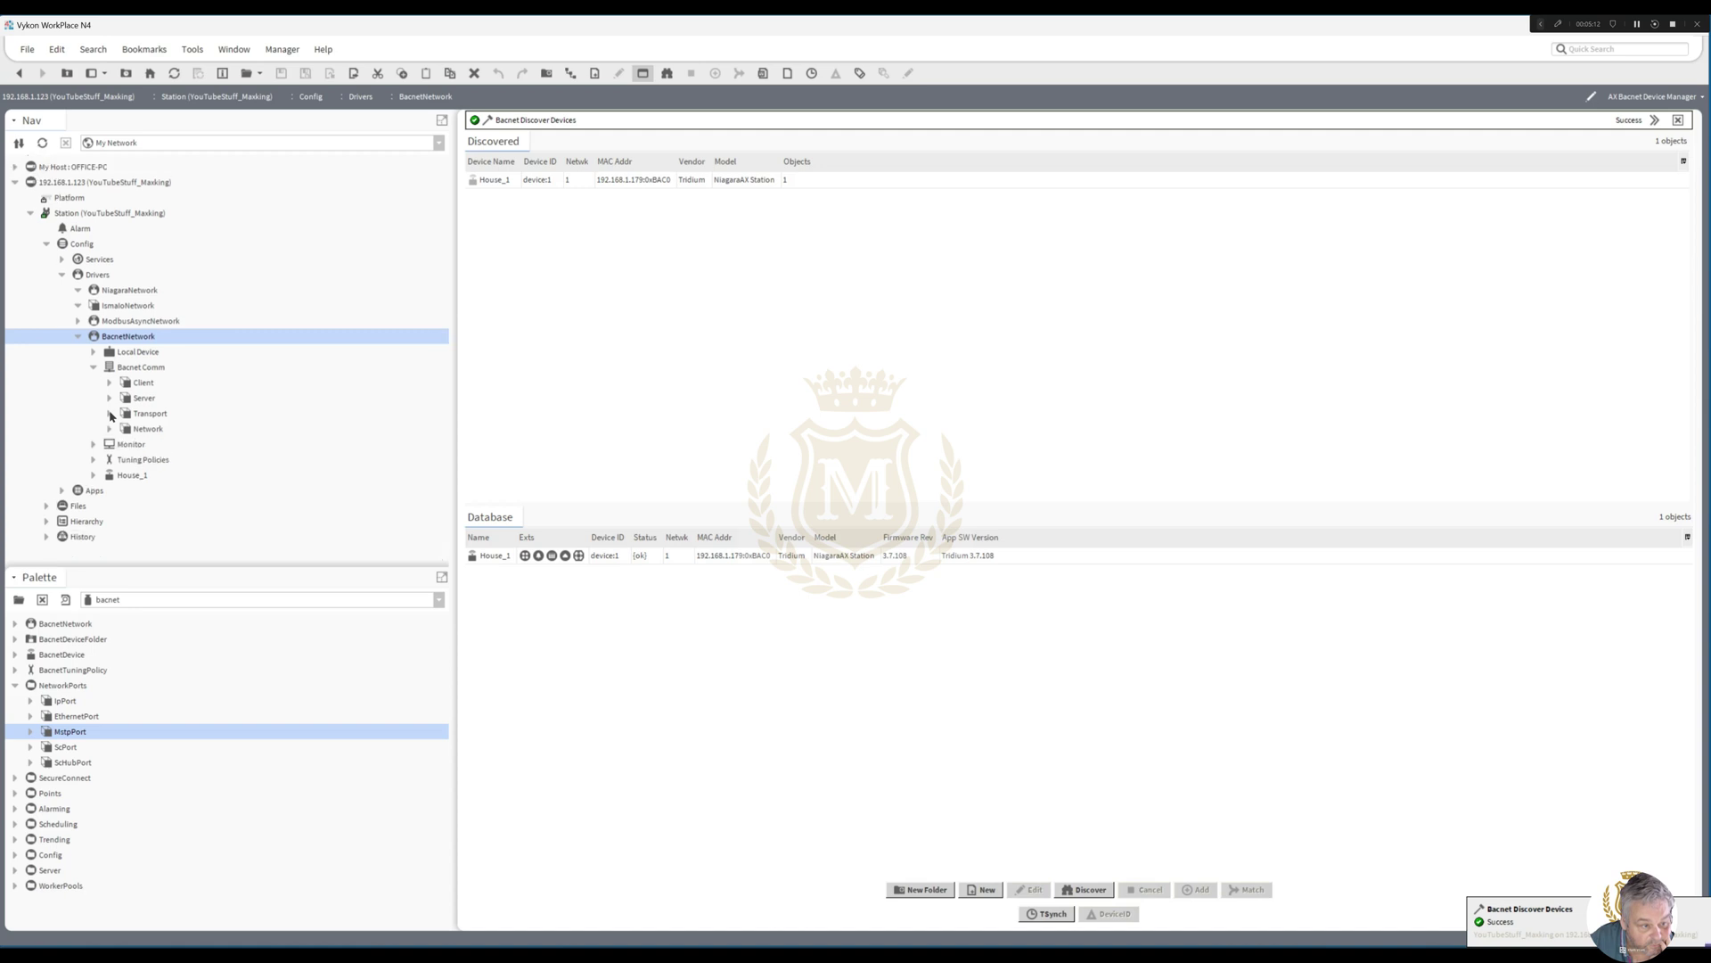
click(93, 369)
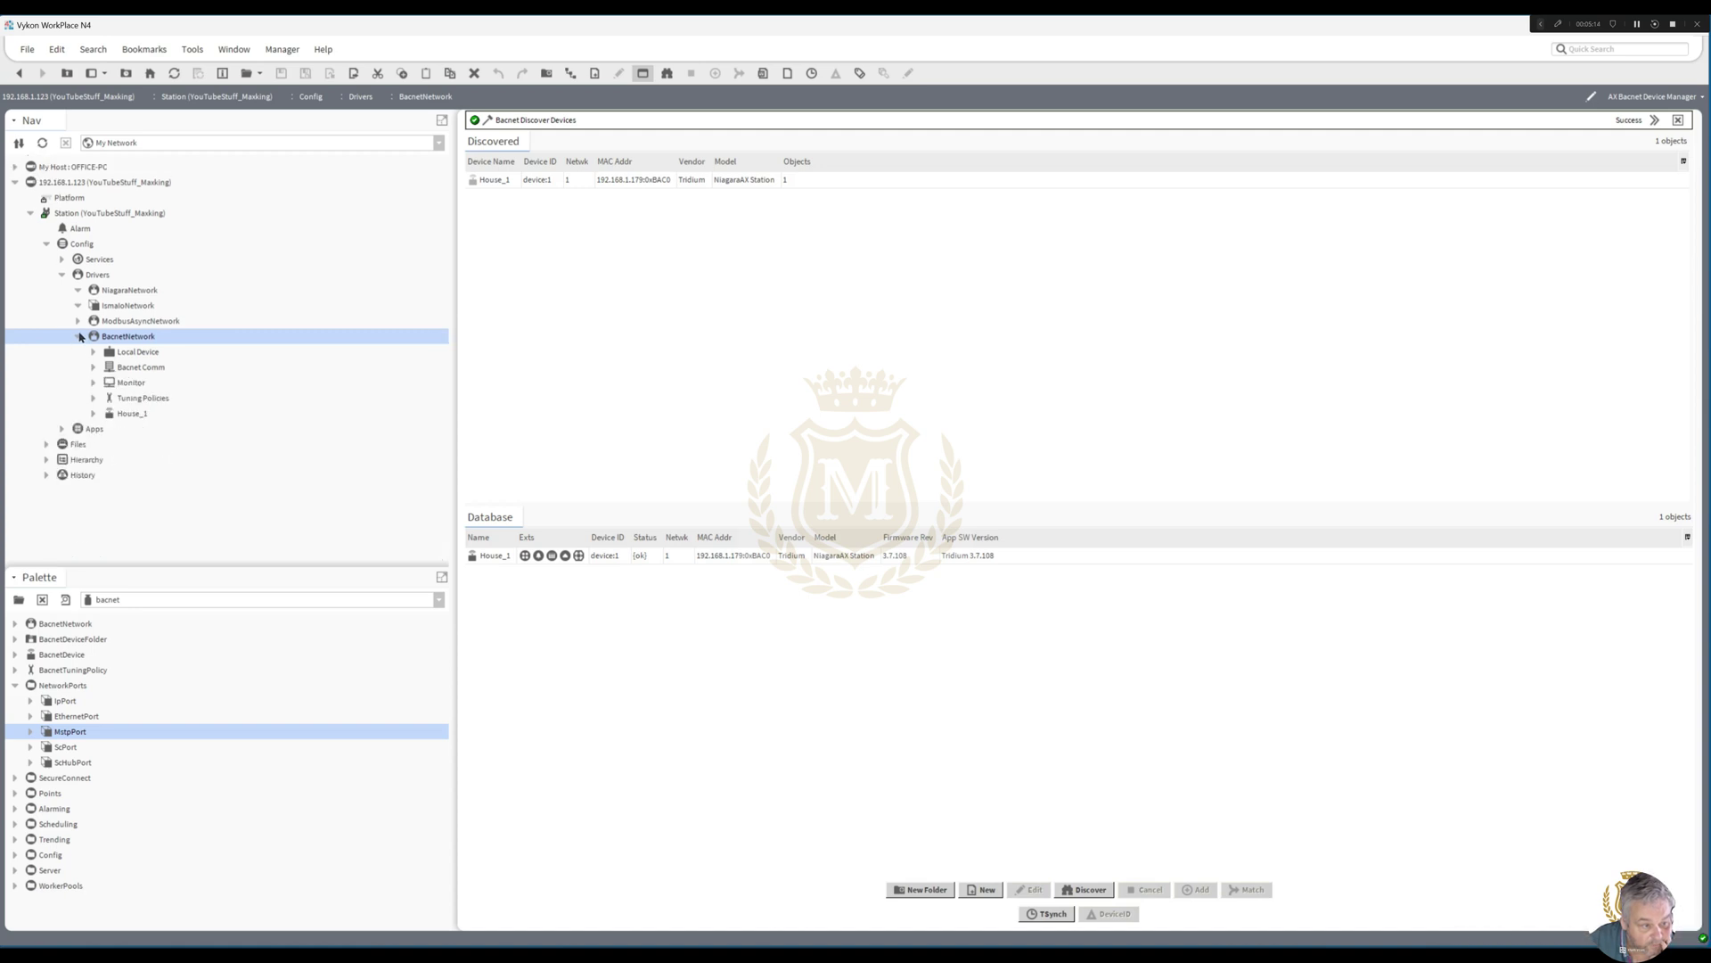
click(77, 337)
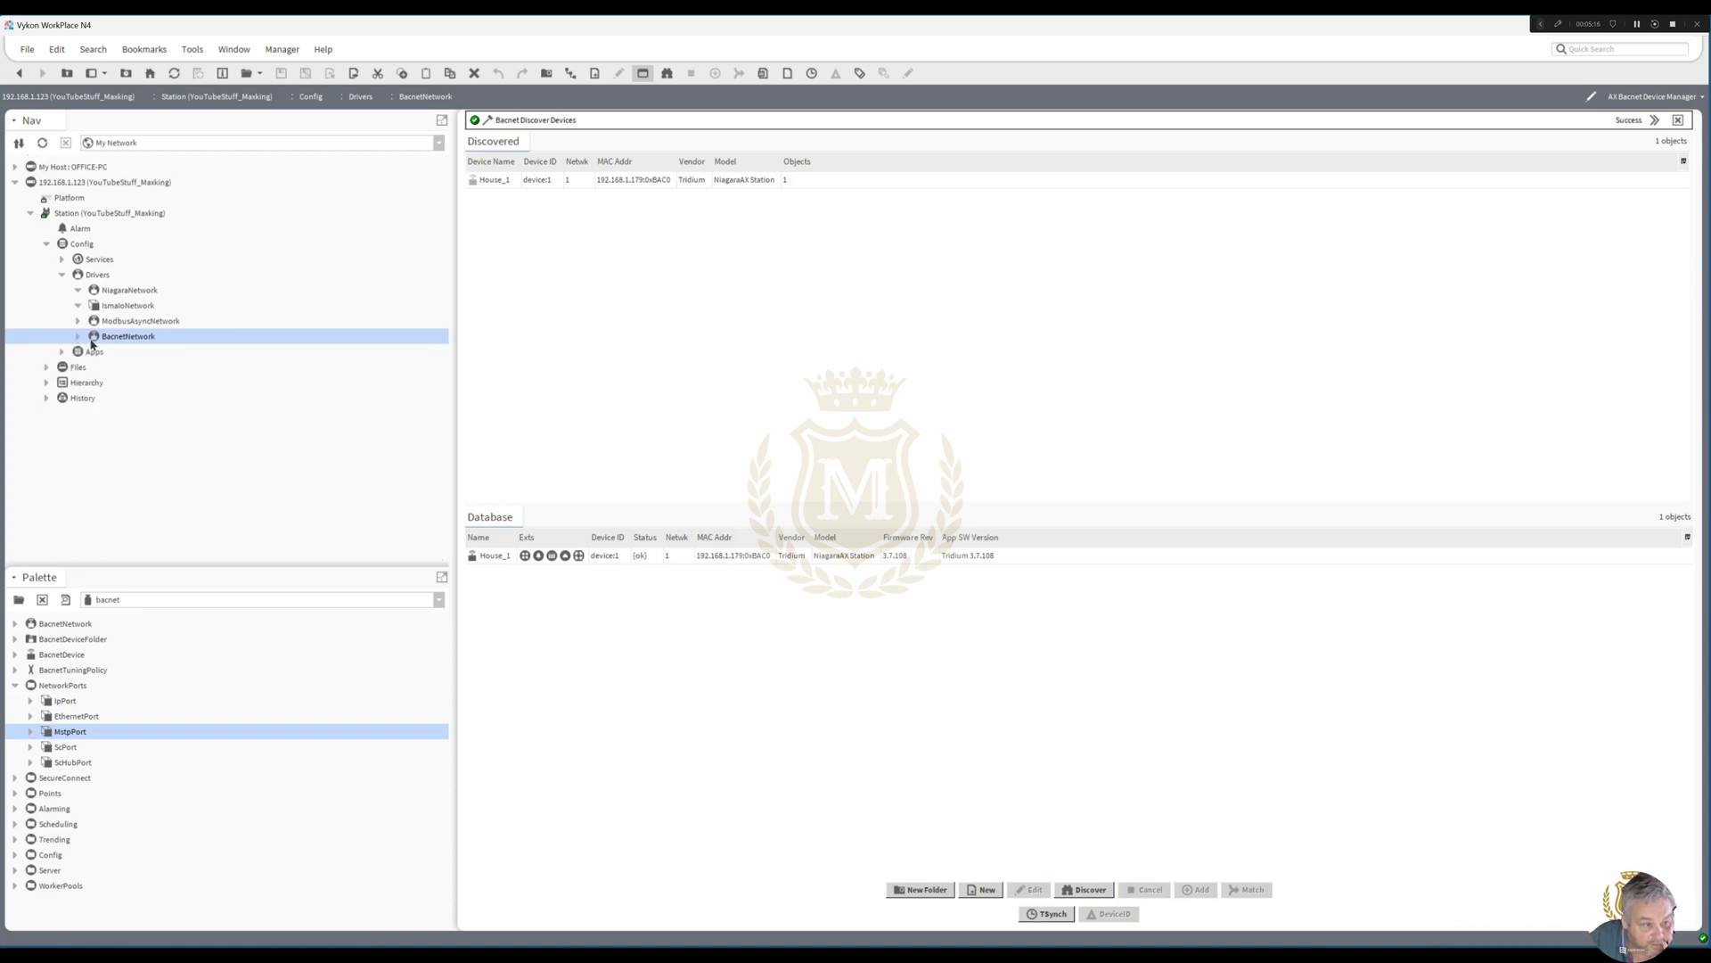